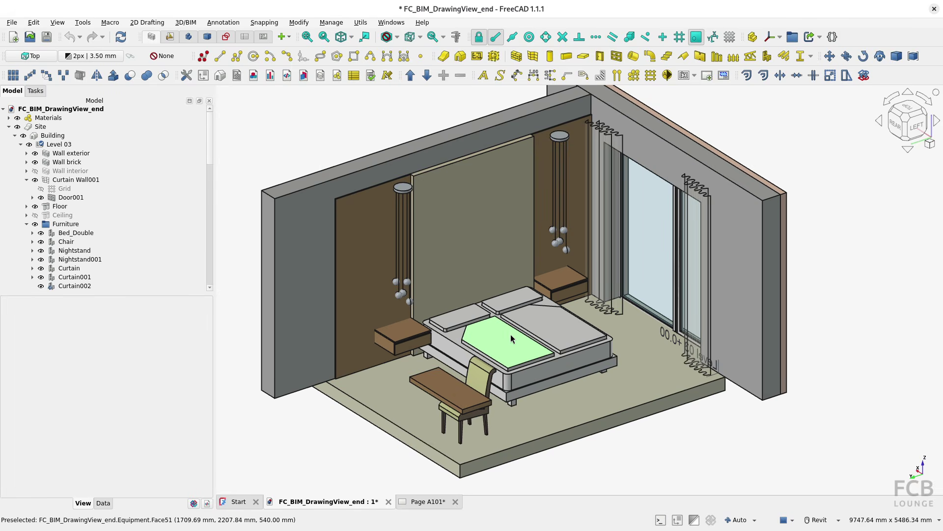
Step: Hide the Site and show the Drawings group from the top, then examine page A101 of the finished file
click(17, 127)
scroll(47, 181, down, 4)
scroll(47, 181, down, 1)
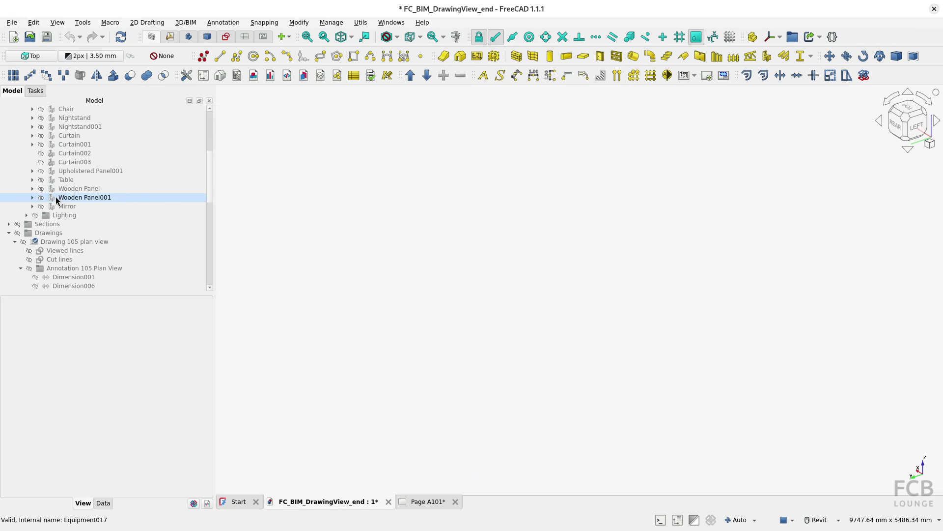
click(17, 232)
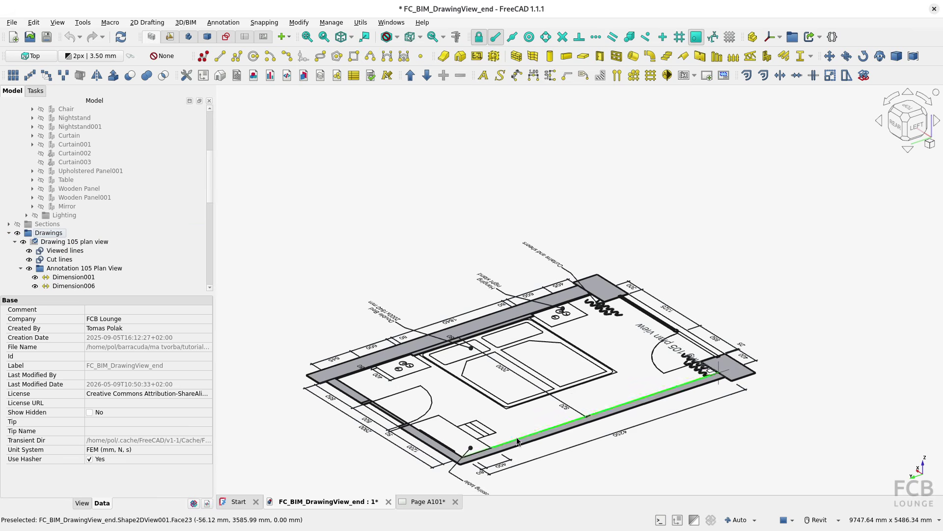
key(2)
middle_drag(666, 343, 637, 363)
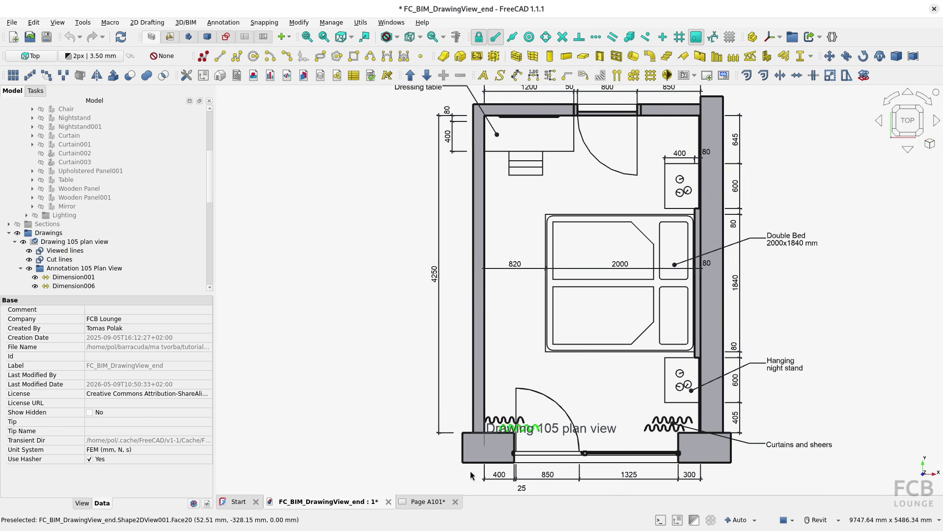
click(424, 502)
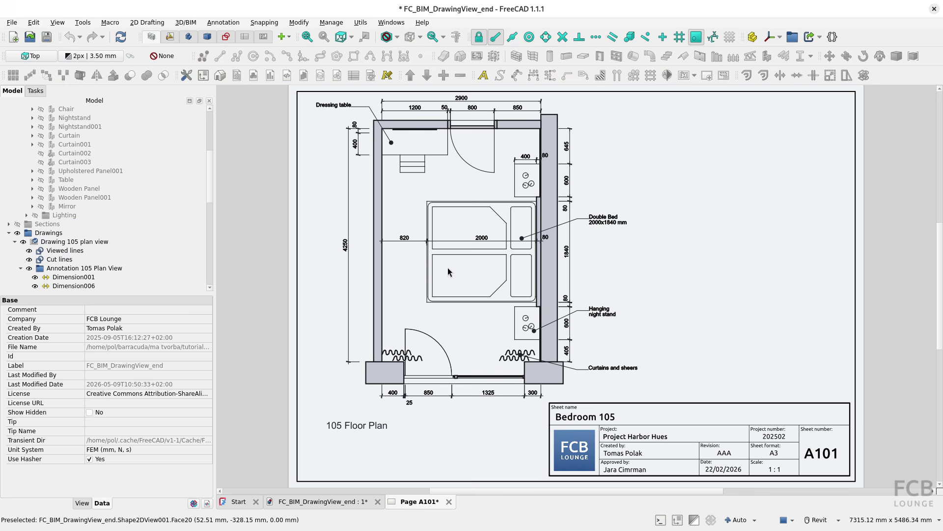
click(347, 503)
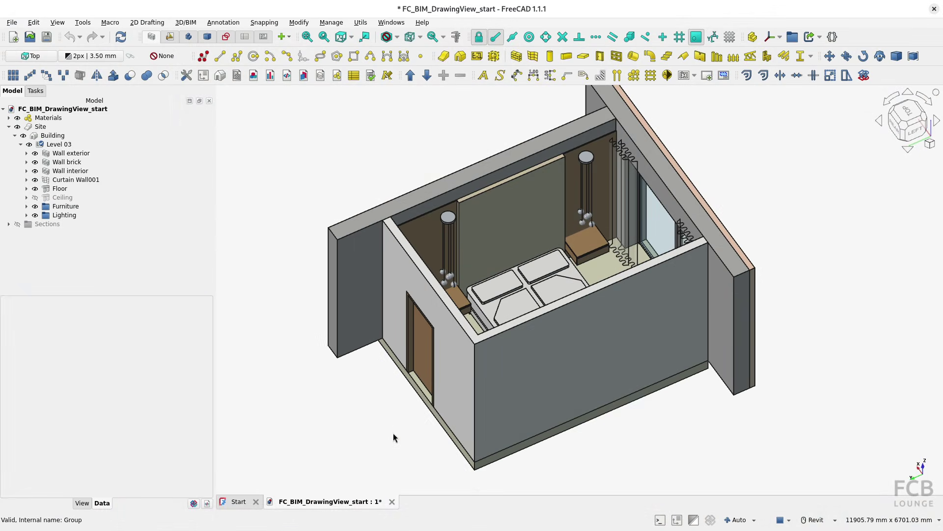
Step: Hide the interior wall temporarily to examine the bedroom and the Site, Building and Level 03 structure
click(543, 379)
key(space)
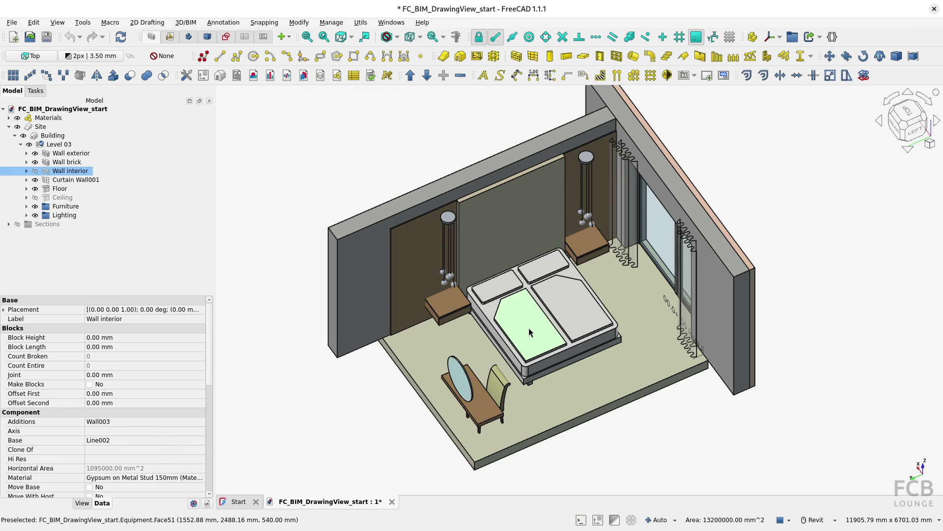
click(50, 127)
click(58, 138)
click(59, 145)
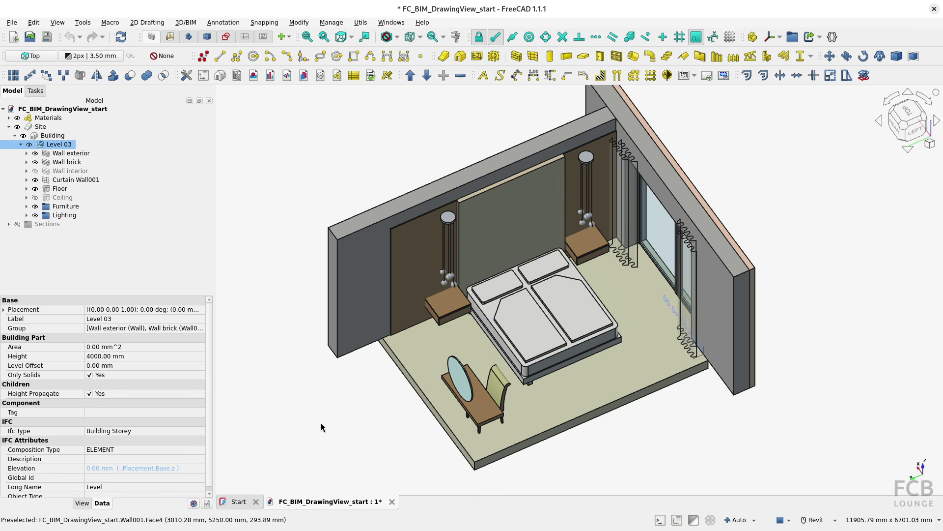
click(34, 171)
click(247, 223)
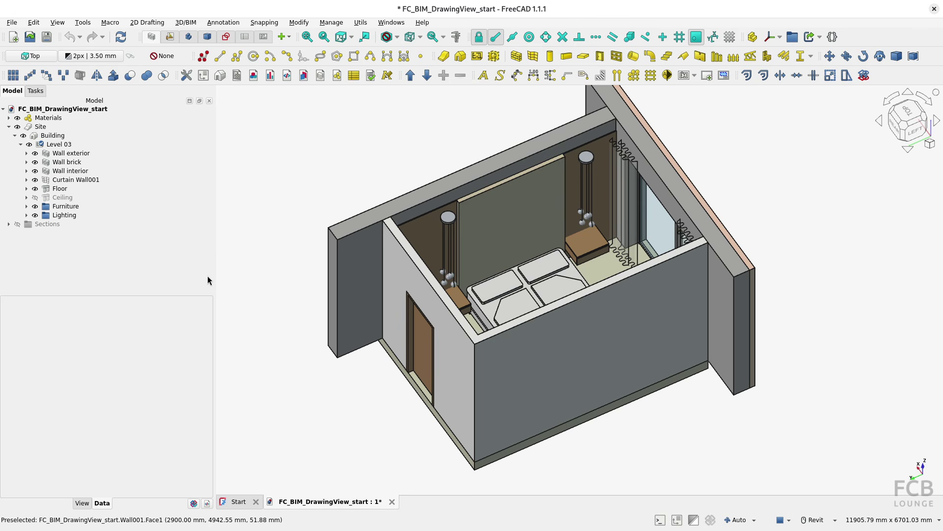
Step: Create a section plane that includes the Building
click(65, 136)
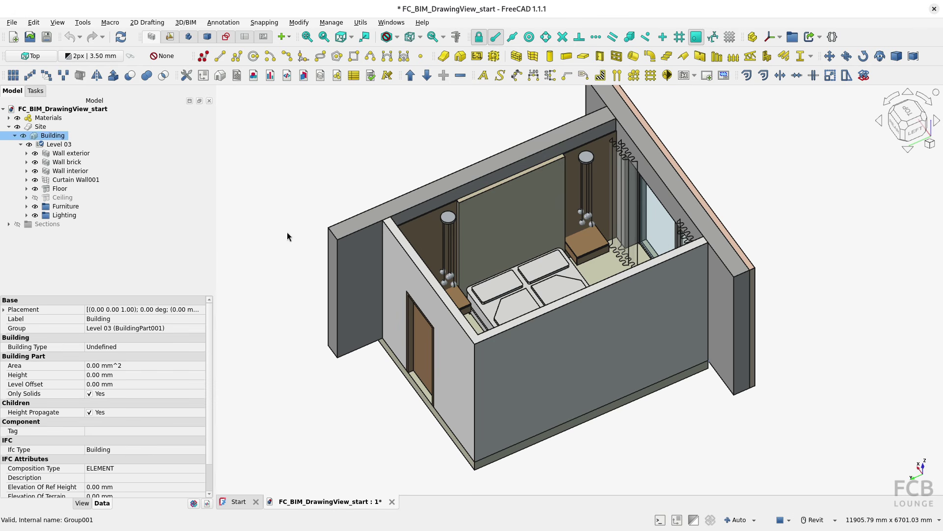
click(667, 75)
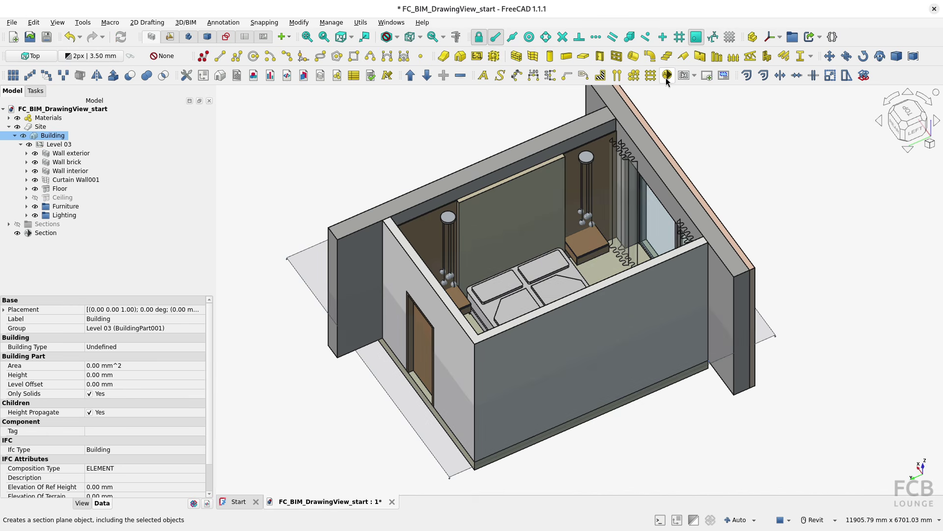
Step: Turn on the new section plane's cutview, examine the cut building, and turn the cutview off again
click(317, 252)
right_click(44, 238)
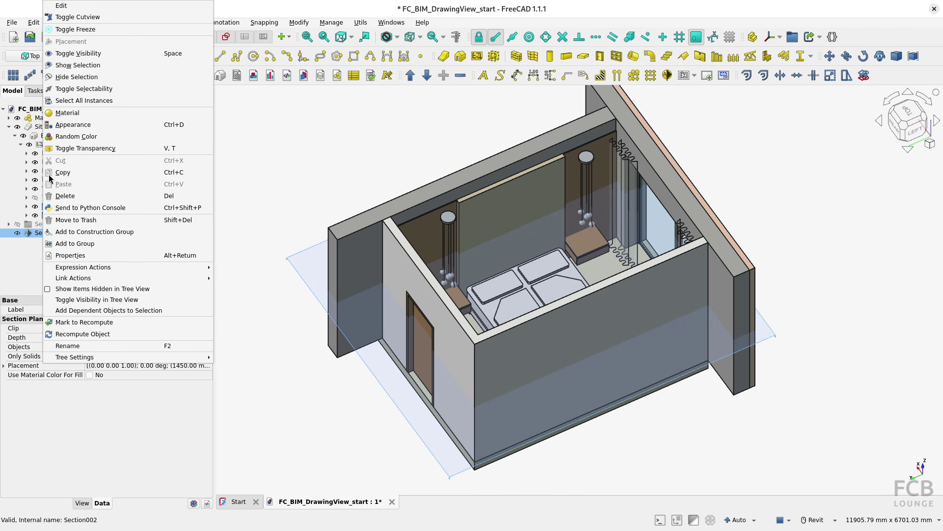
click(69, 20)
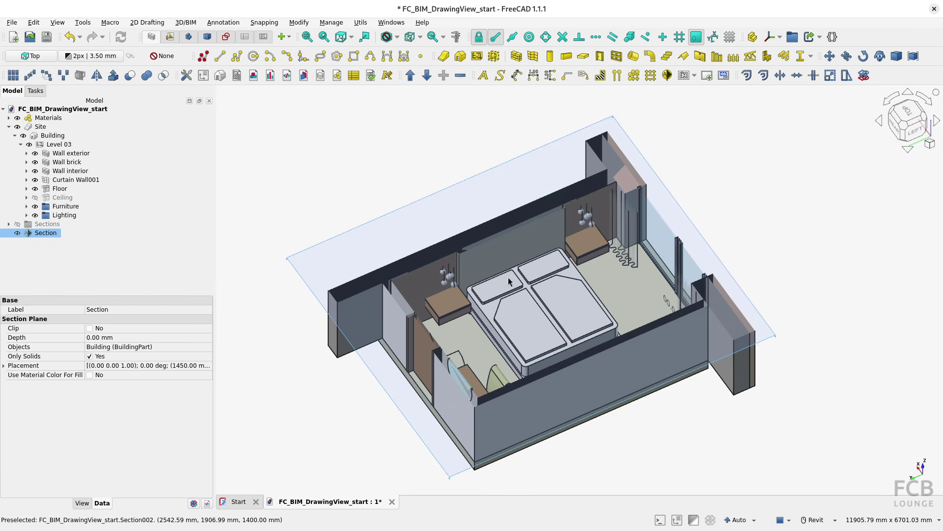
shift+middle_drag(570, 301, 547, 312)
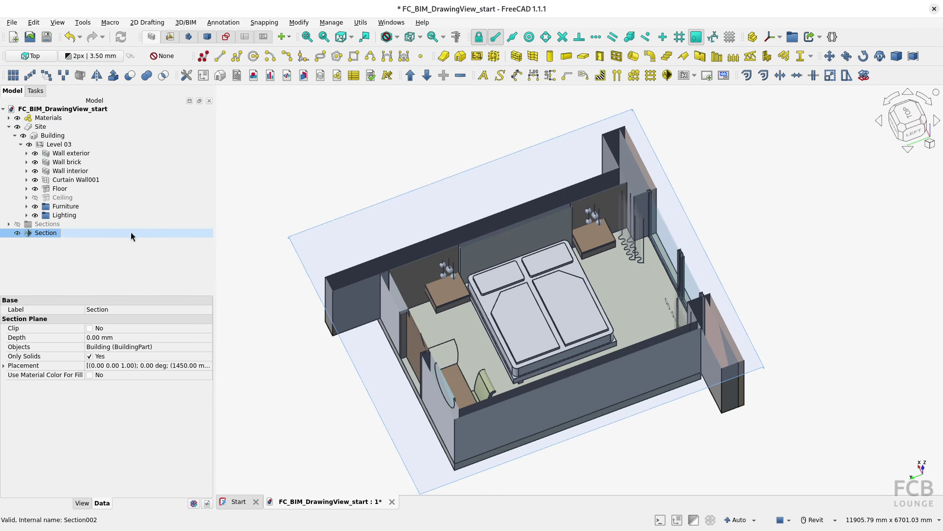
right_click(55, 234)
click(99, 18)
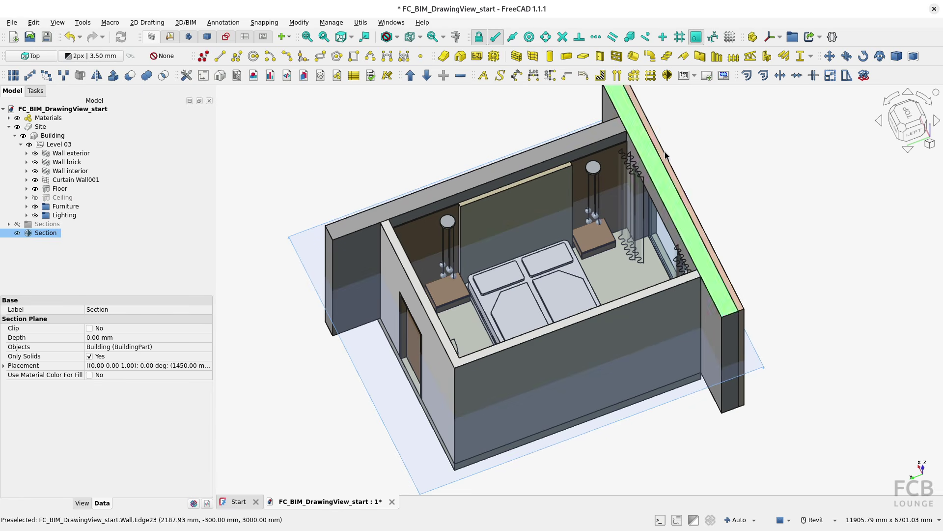
Step: Create a 2D Drawing from the selected section plane and check its Viewed lines and Cut lines objects
click(694, 76)
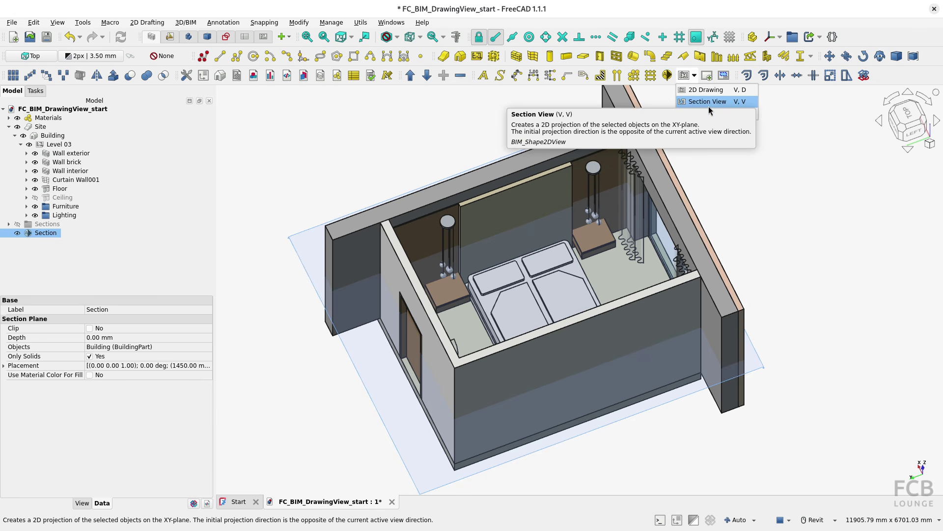
click(728, 173)
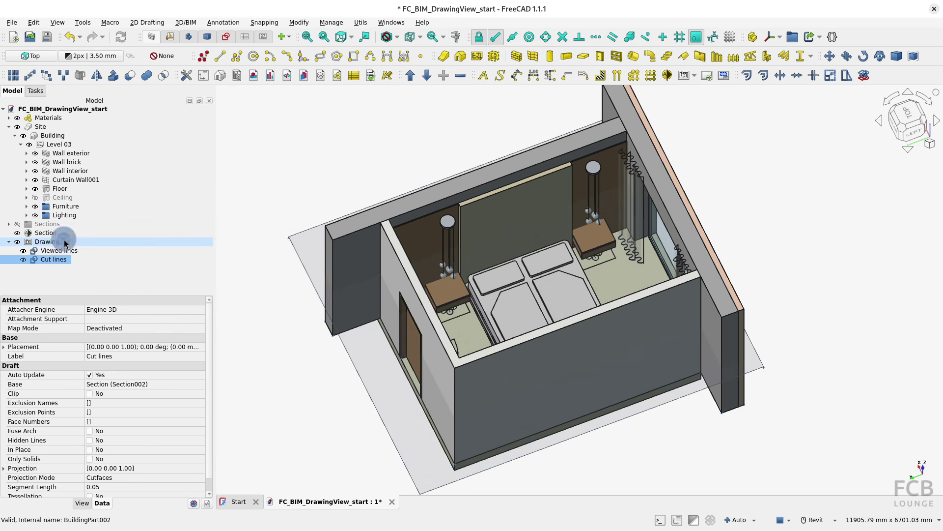
click(57, 252)
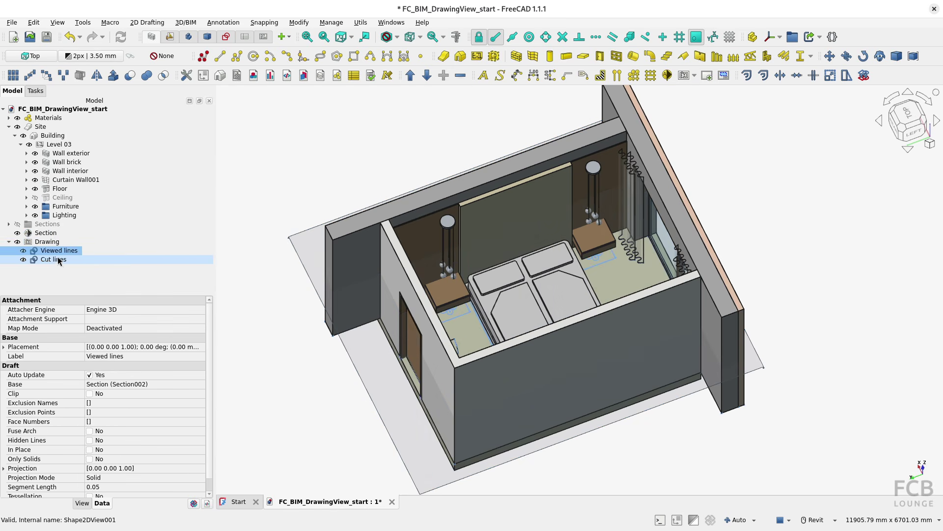
click(58, 263)
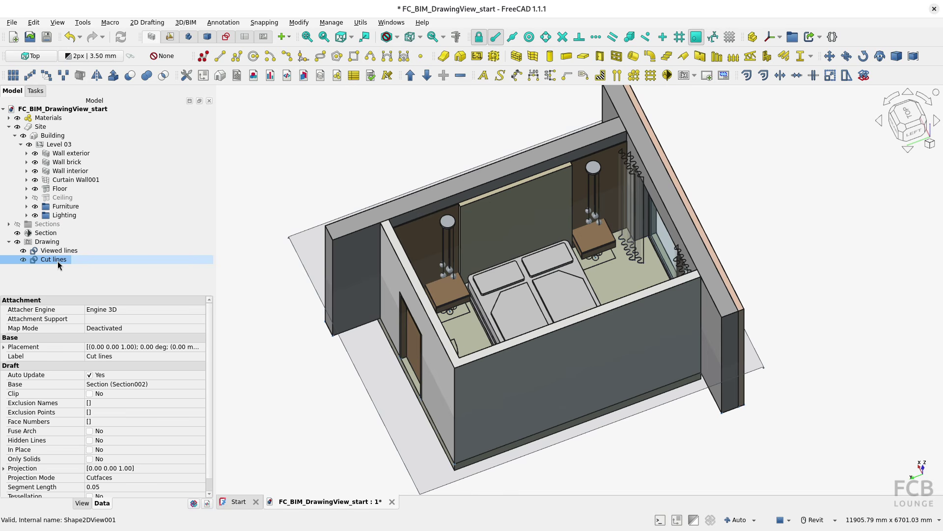
Step: Hide the Site and the section plane so only the drawing shows, and set the view to top
click(17, 127)
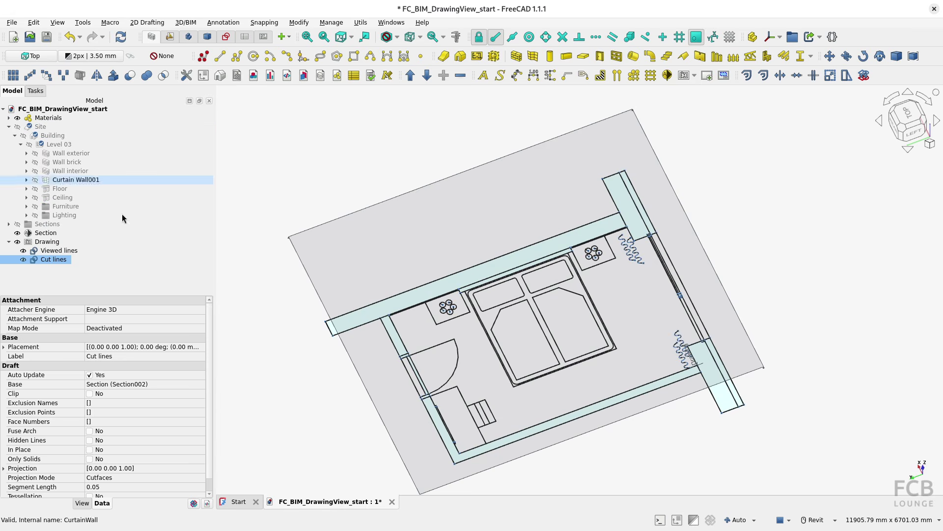
click(17, 233)
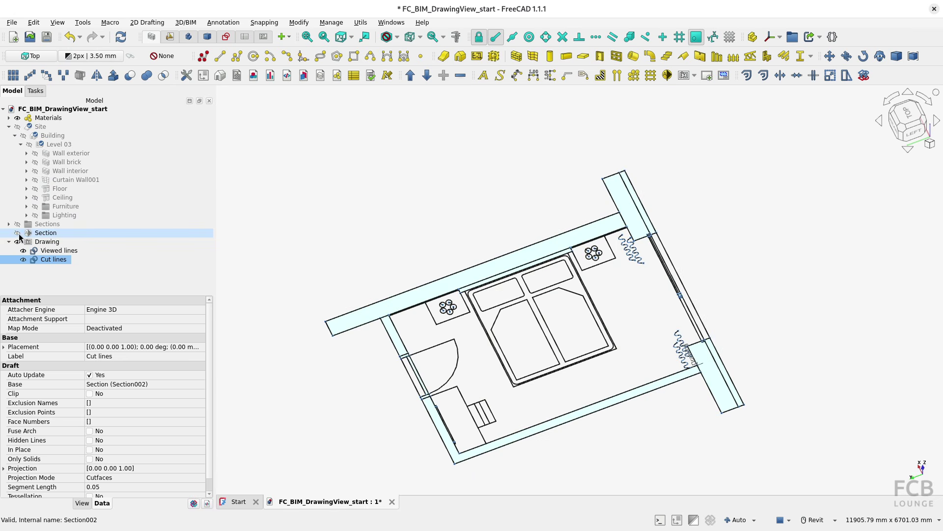
key(2)
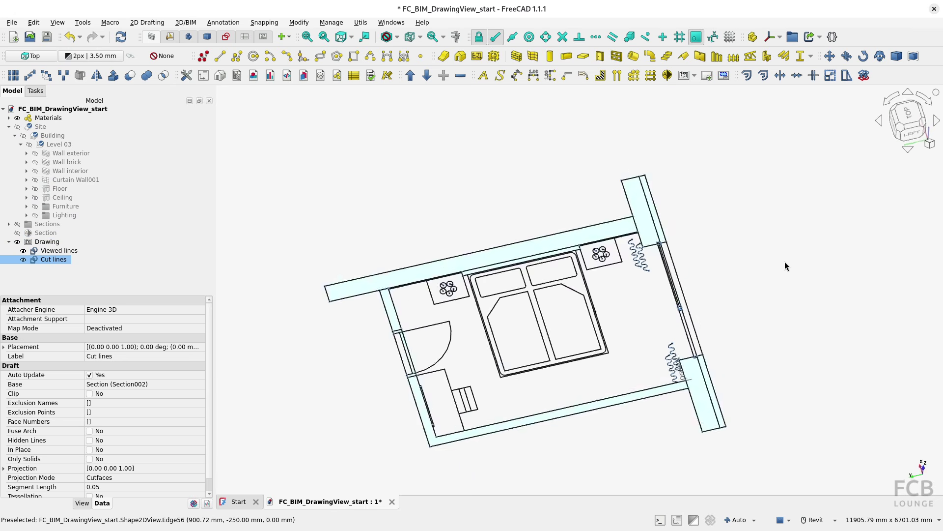
click(762, 258)
middle_drag(668, 268, 660, 298)
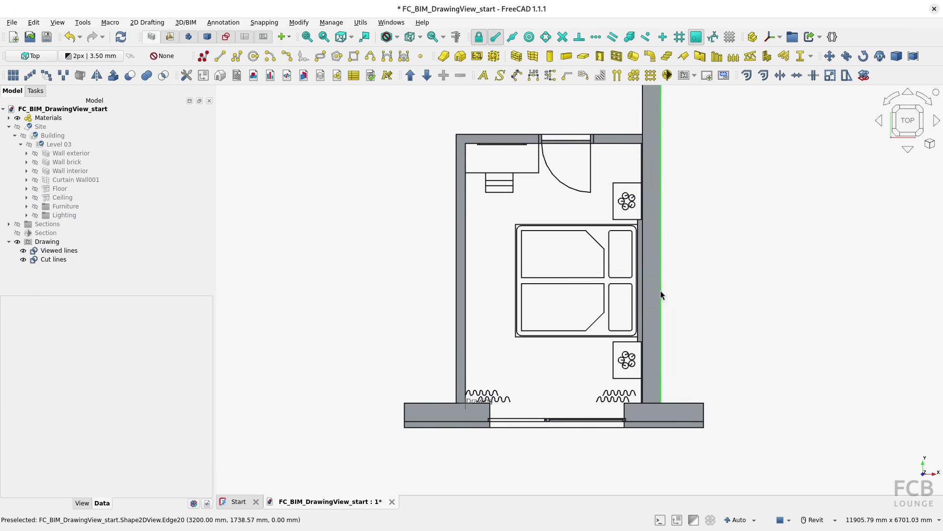
shift+middle_drag(532, 333, 457, 268)
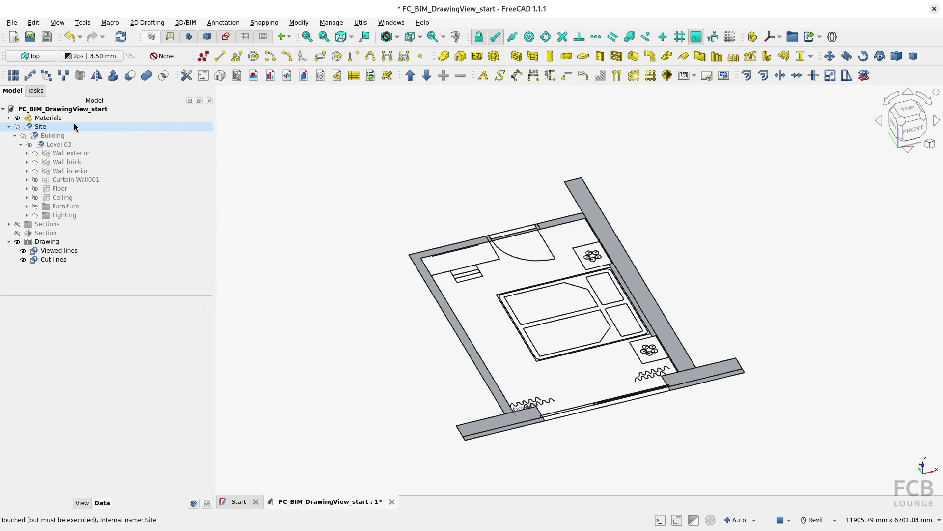
click(911, 115)
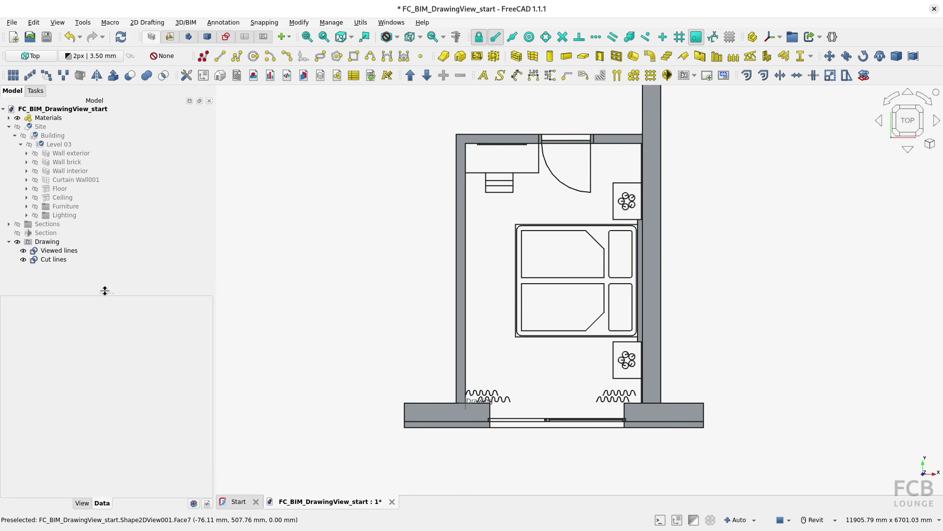
Step: Examine the drawing's Cut lines and Viewed lines separately by isolating each one, then show both again
click(60, 251)
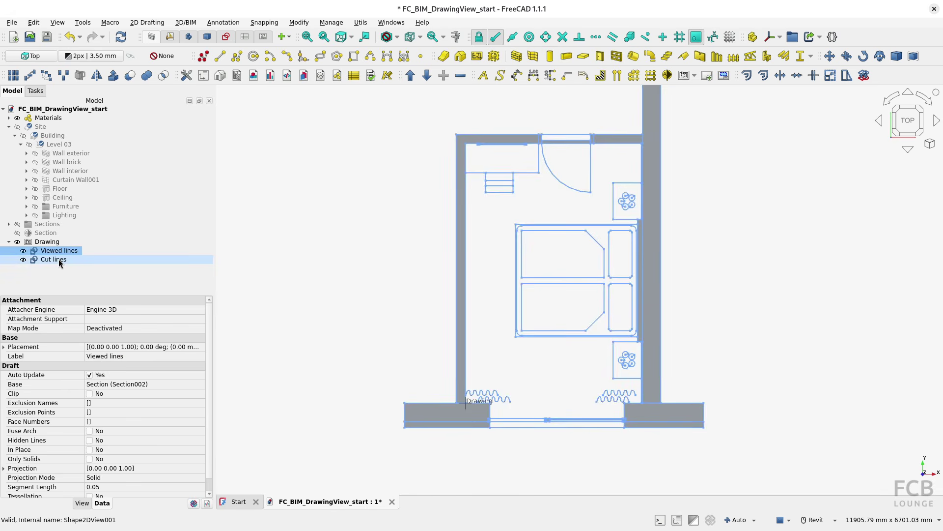
click(26, 260)
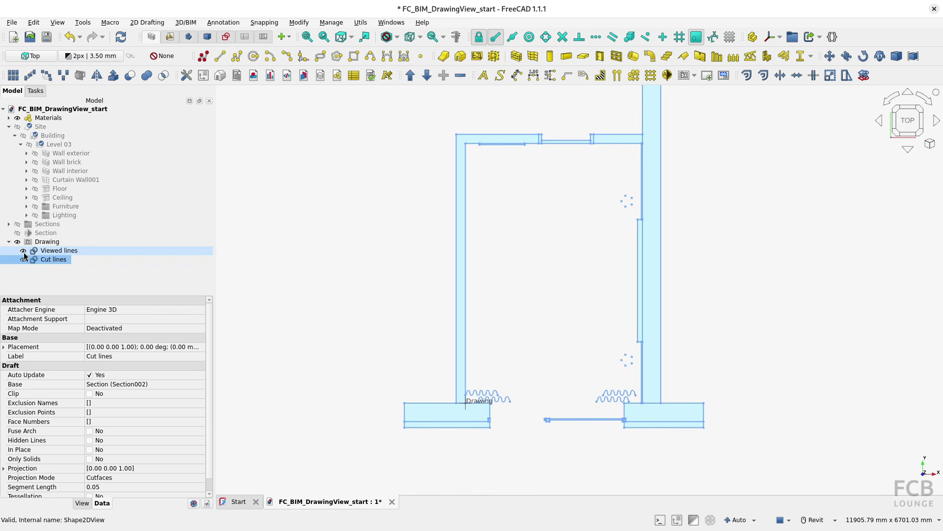
click(24, 251)
click(314, 318)
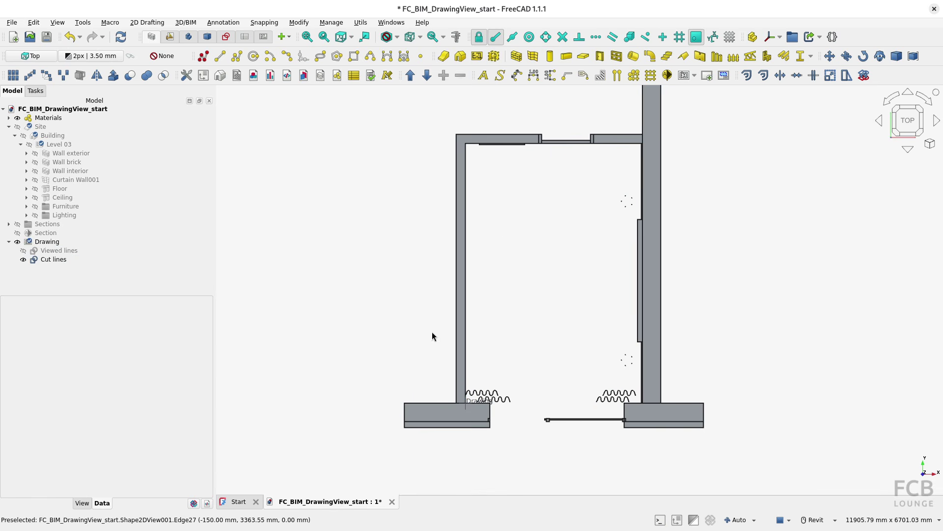
click(23, 260)
click(23, 251)
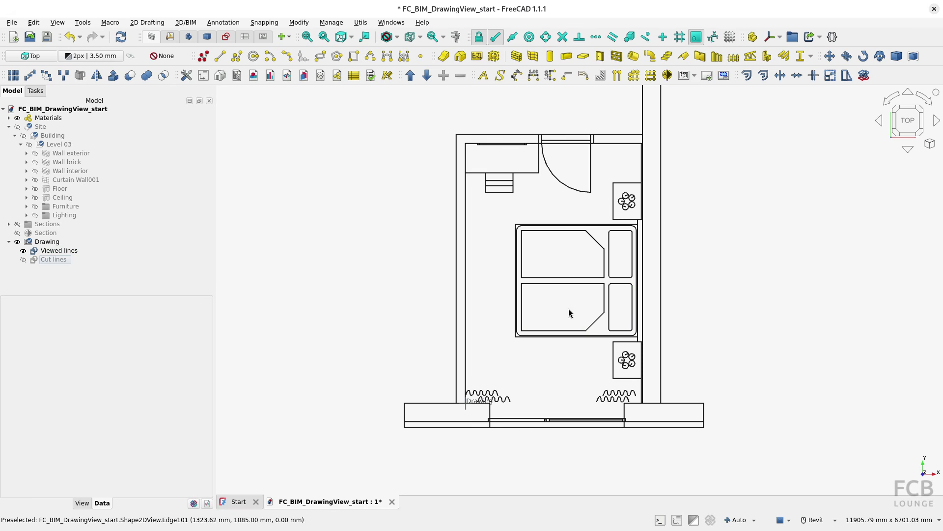
click(21, 262)
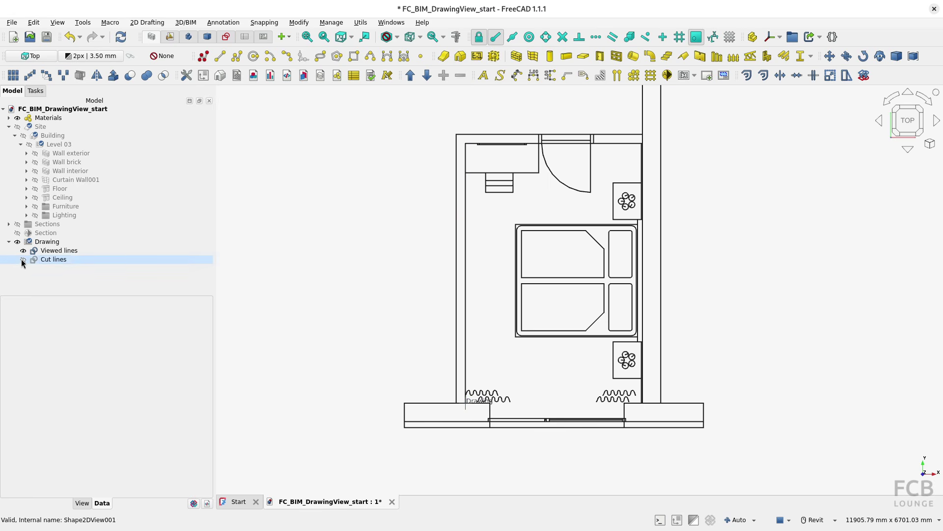
click(23, 260)
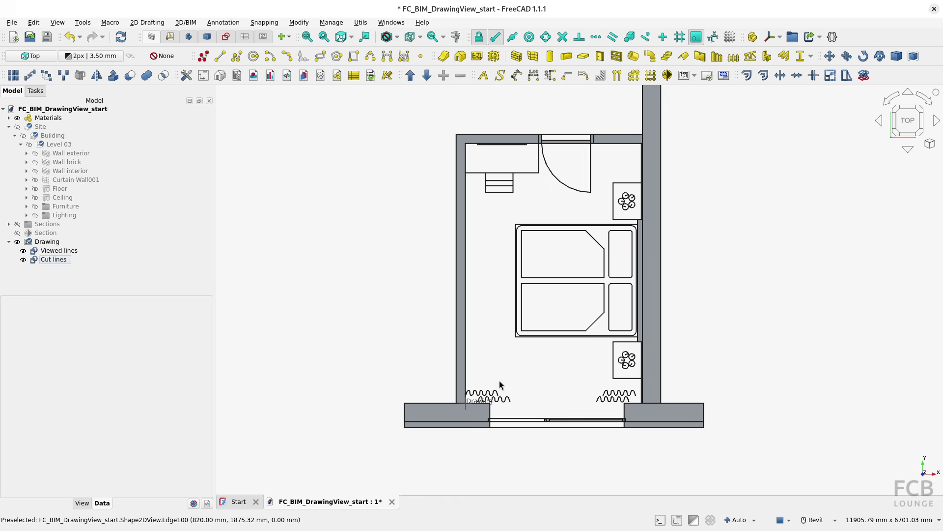
middle_drag(541, 372, 529, 394)
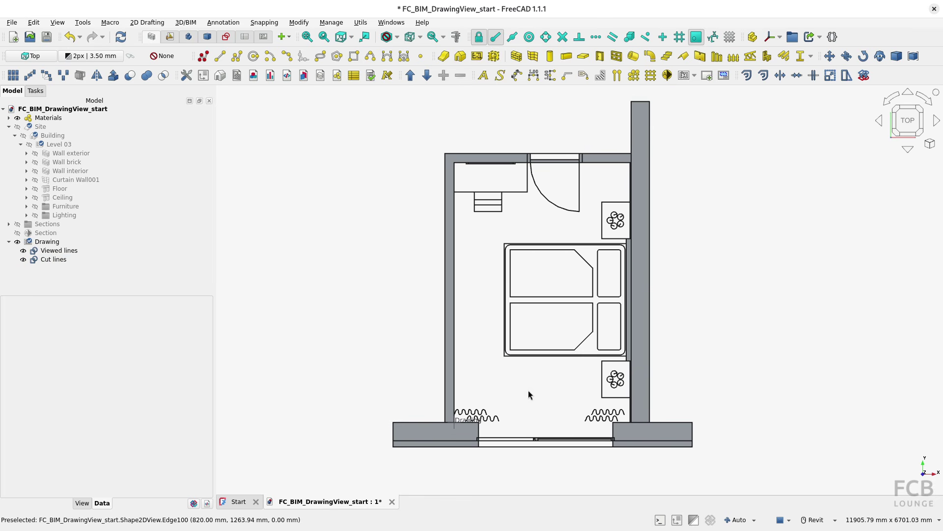
Step: Show the Site again and hide the Ceiling so the room's interior can be seen
click(53, 242)
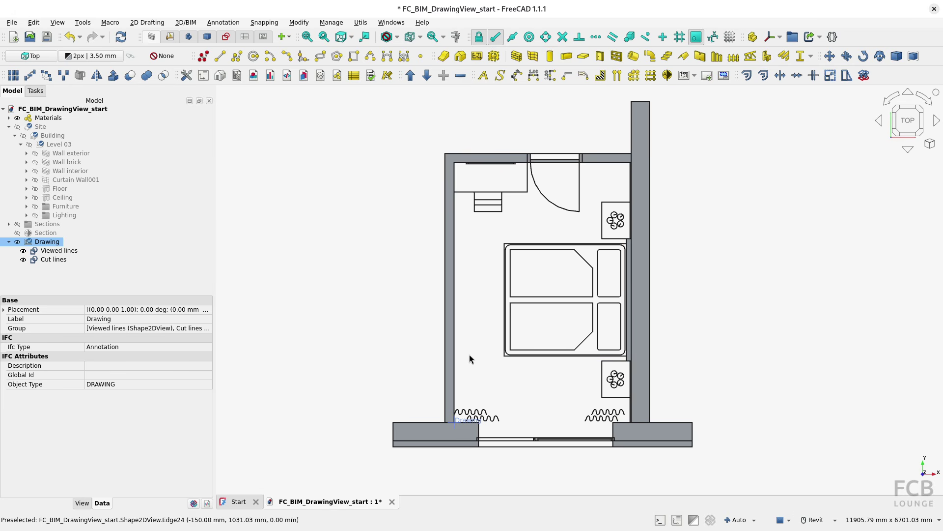
click(17, 126)
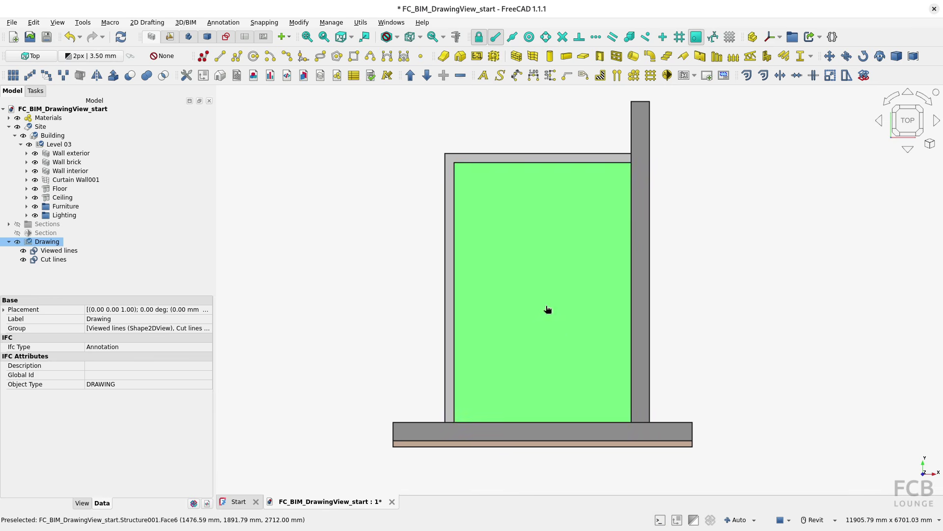
click(548, 309)
key(space)
shift+middle_drag(519, 362, 631, 316)
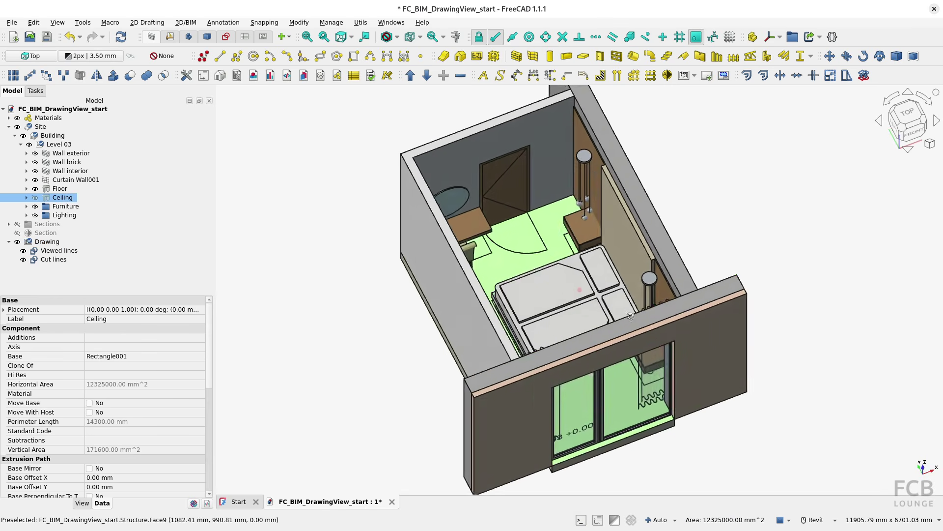
scroll(631, 316, down, 5)
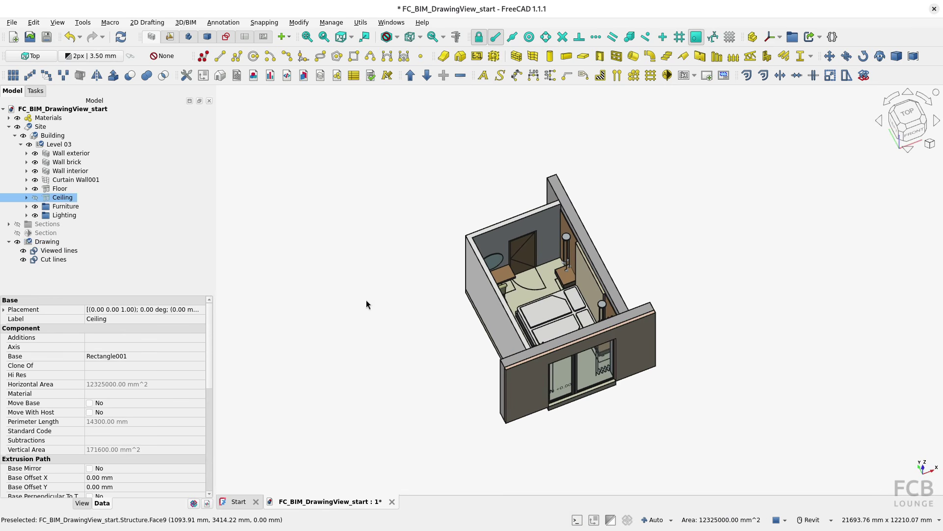
Step: Move the Drawing about 9055 mm along the X axis so it sits beside the 3D model
click(50, 243)
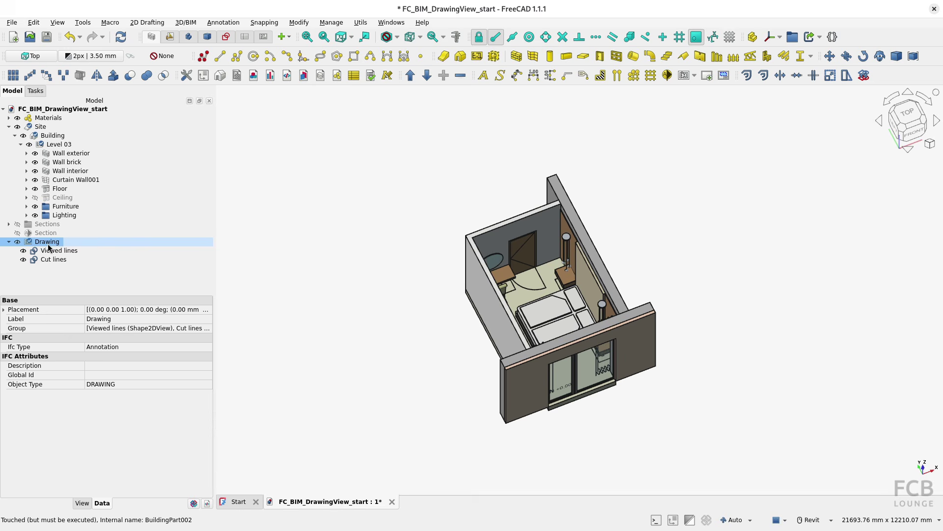
click(829, 56)
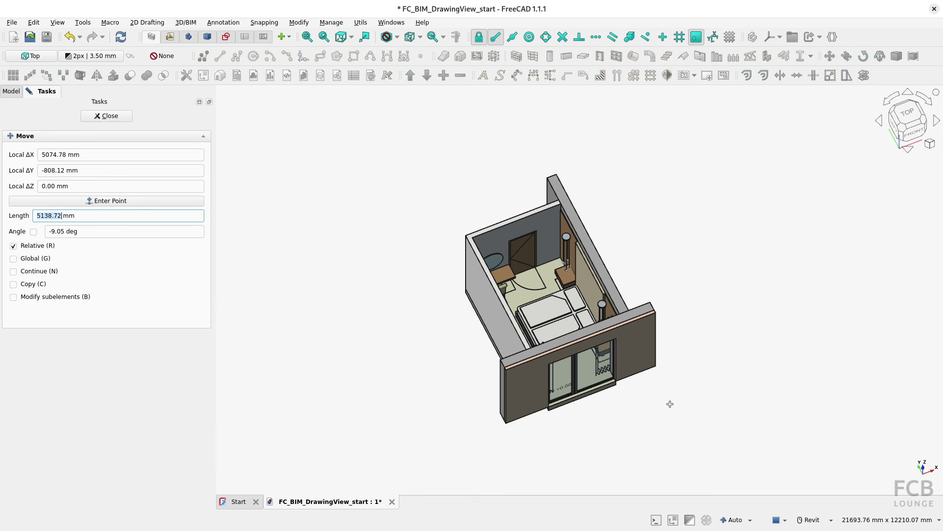
click(589, 447)
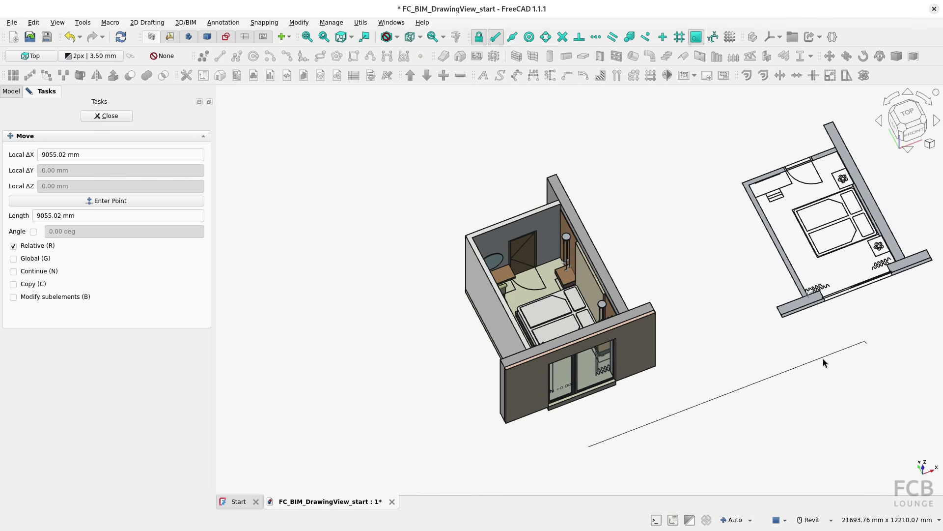
click(839, 349)
mouse_move(842, 298)
middle_down()
mouse_move(580, 304)
mouse_move(518, 343)
mouse_move(544, 320)
mouse_move(551, 330)
middle_up()
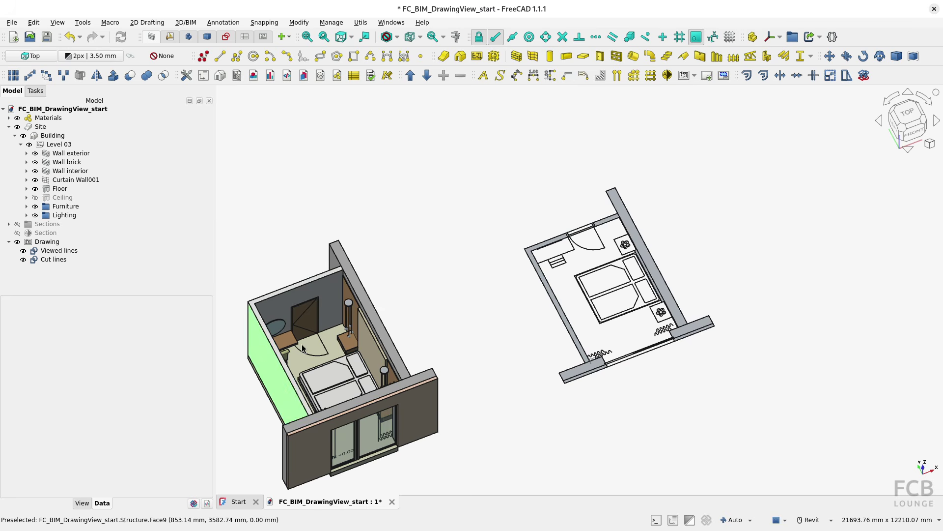
Step: Set the view to top and examine which parts of the plan belong to Viewed lines and Cut lines
click(915, 117)
scroll(794, 223, up, 2)
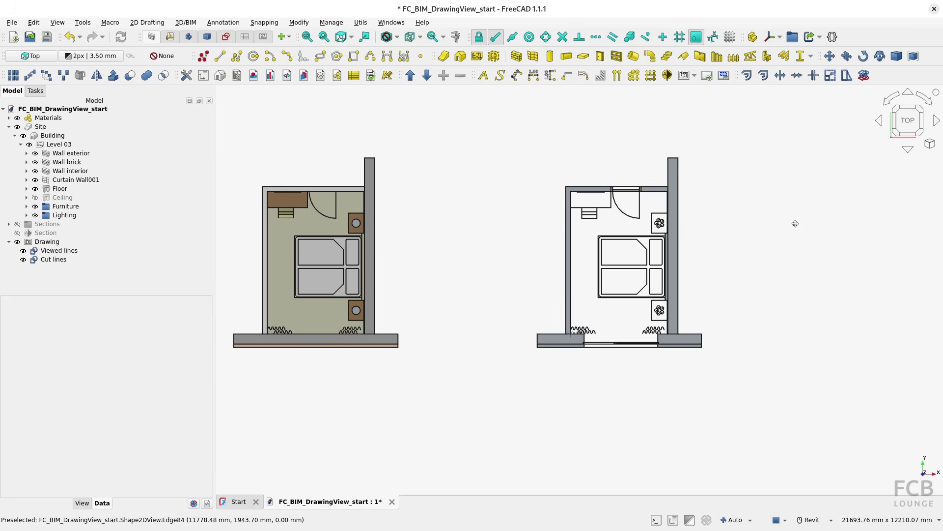
scroll(752, 285, up, 1)
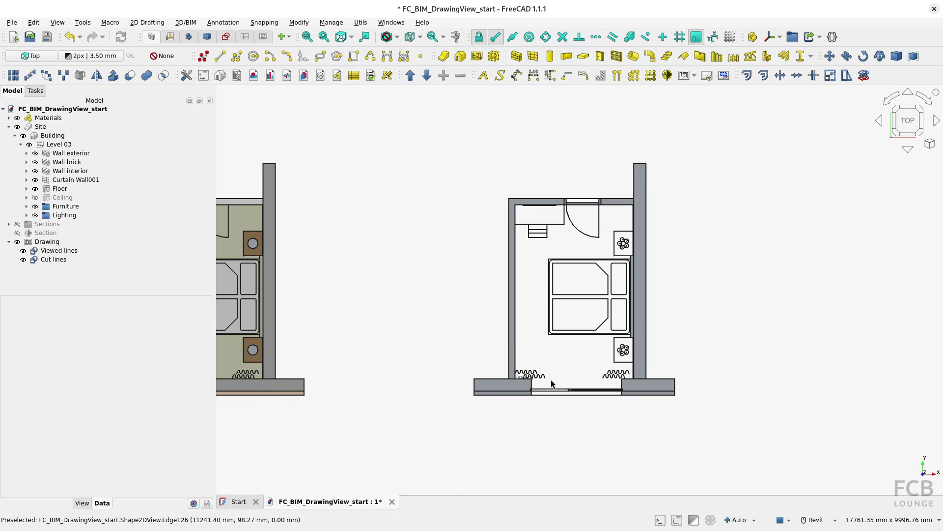
scroll(550, 379, up, 2)
click(64, 250)
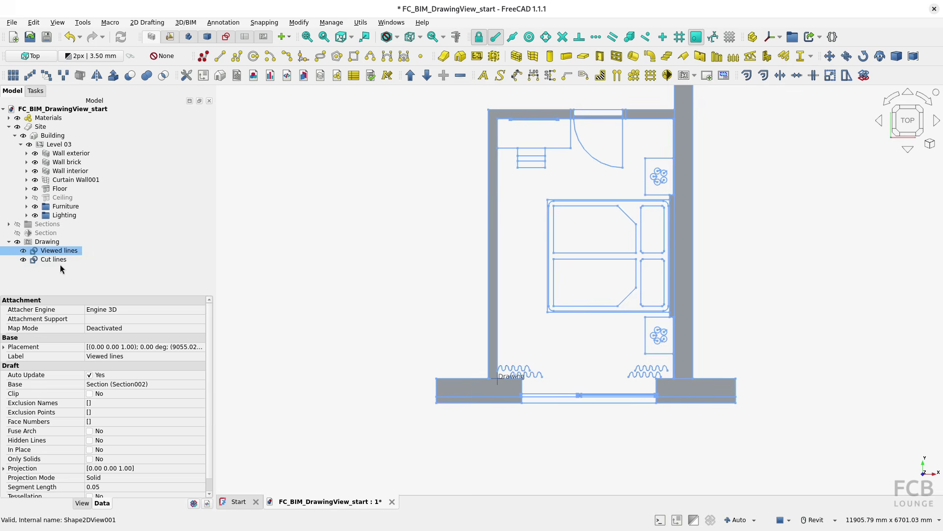
click(59, 261)
click(300, 305)
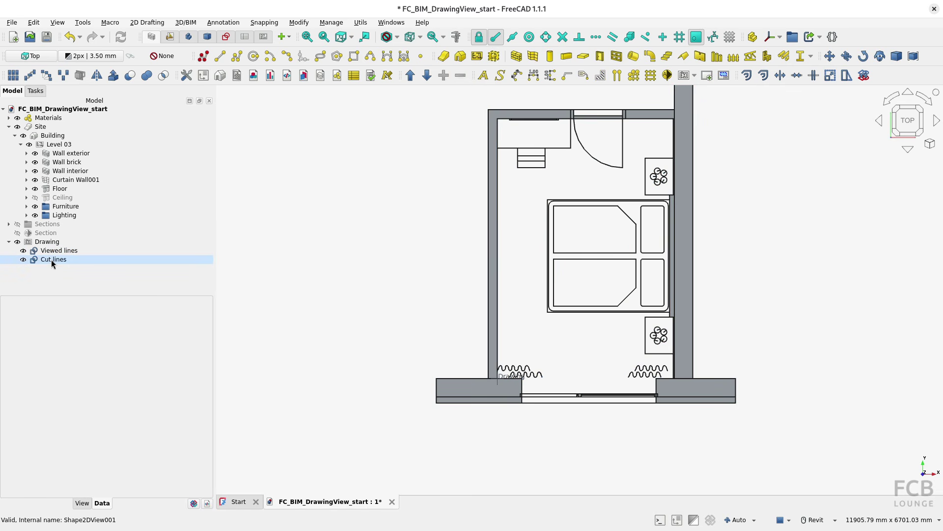
scroll(491, 315, up, 2)
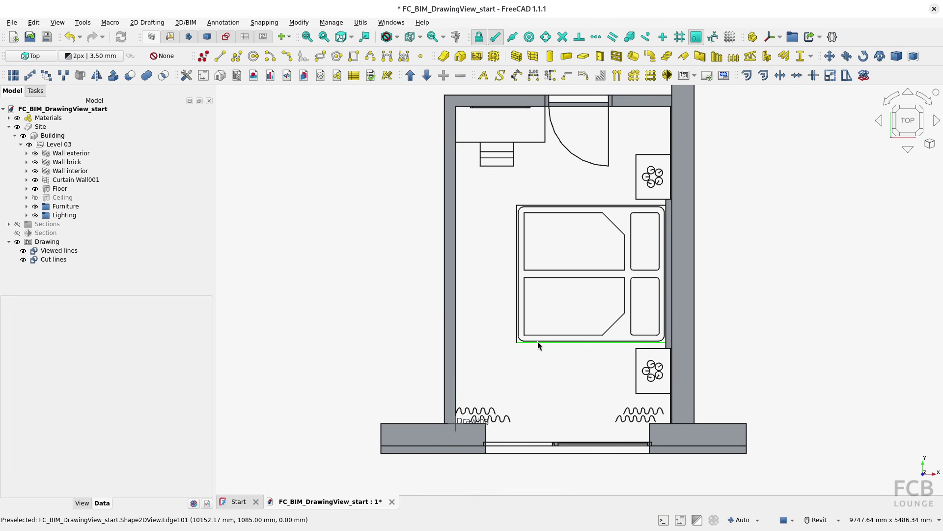
Step: Set the line width of the Cut lines object to 4
click(53, 260)
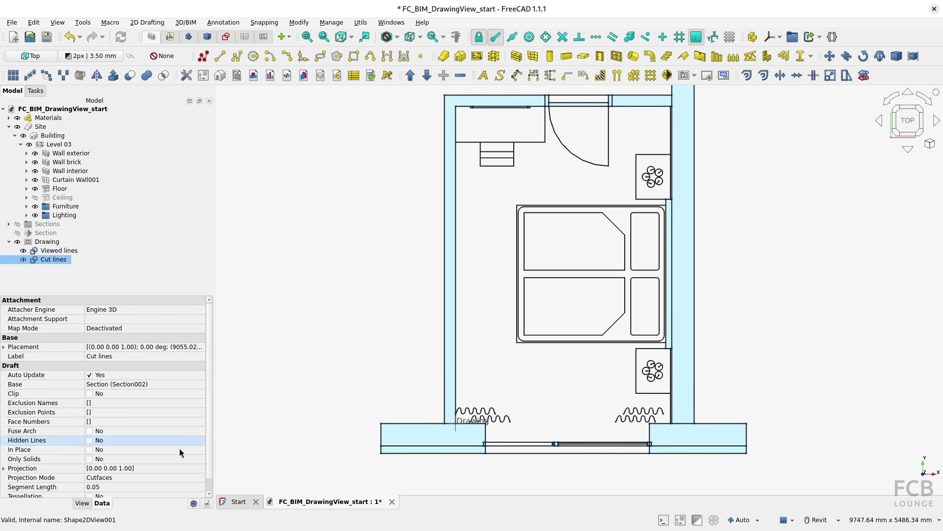
click(82, 502)
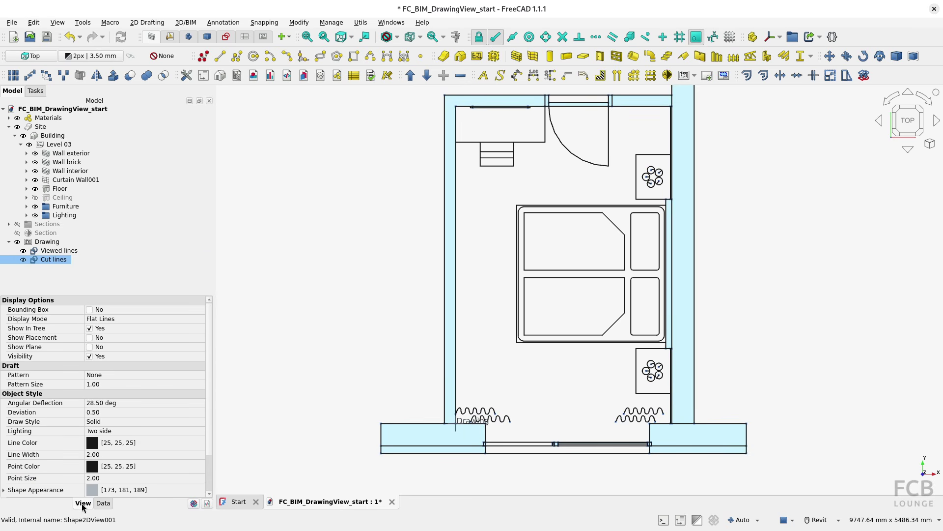
click(60, 250)
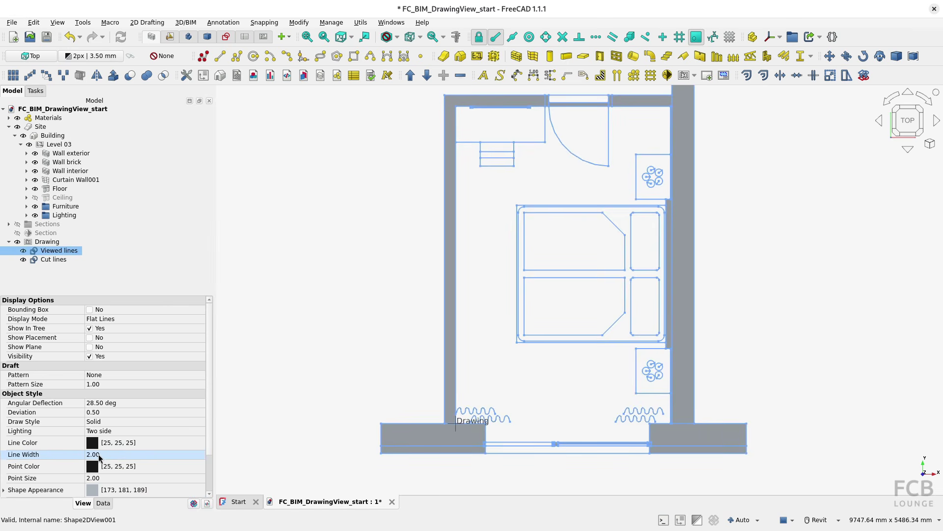
click(67, 258)
click(114, 458)
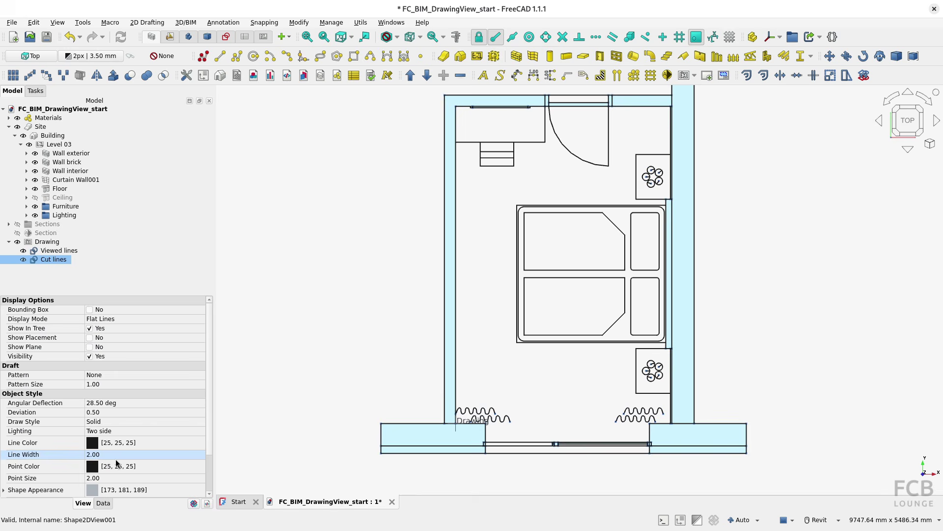
text(4)
key(Return)
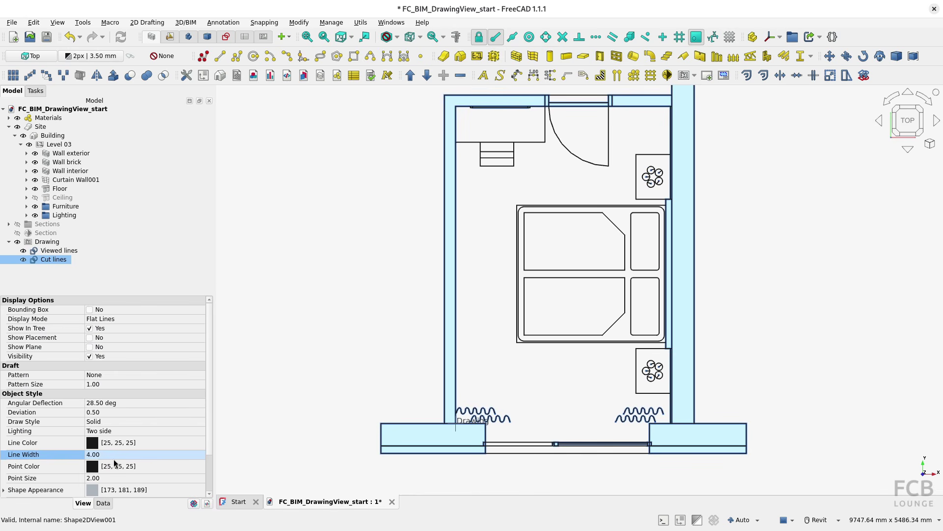
click(309, 382)
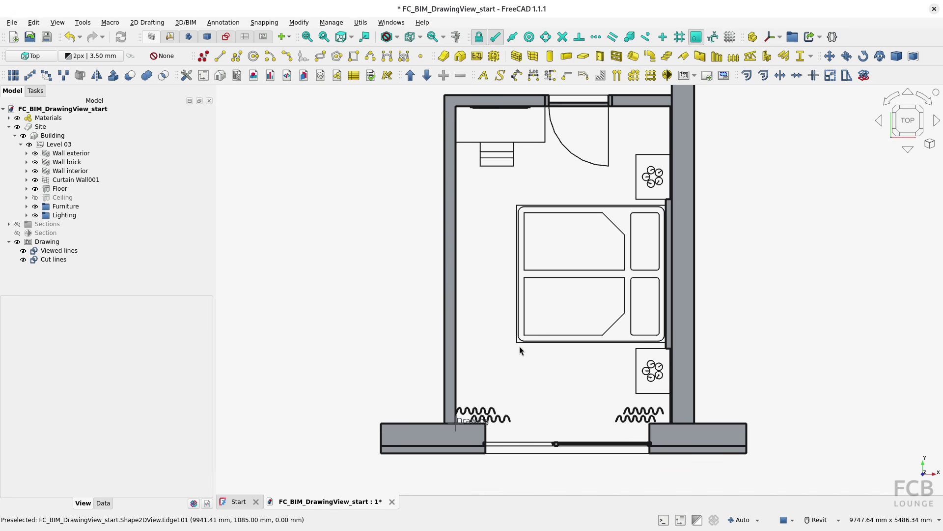
middle_drag(535, 367, 510, 373)
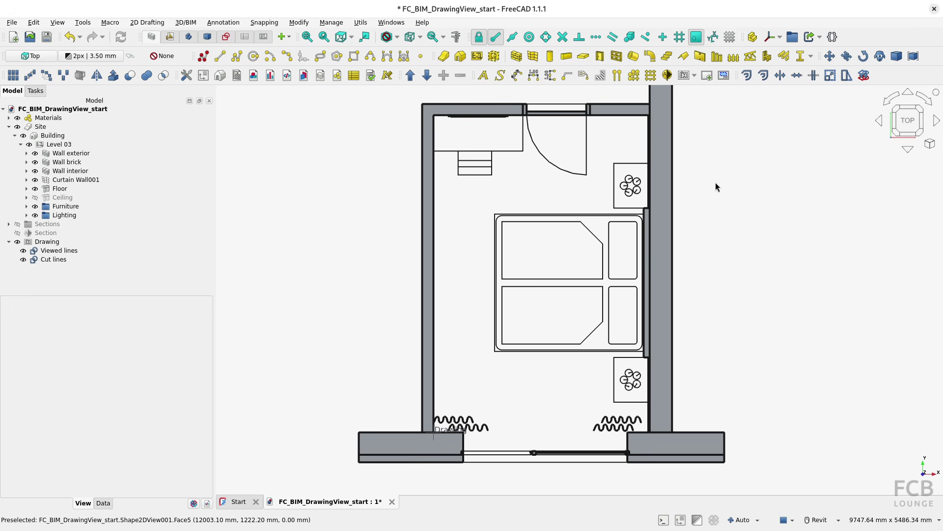
Step: Create a page from the A3_Landscape_FCBlounge.svg template and insert the Drawing as a view on it
click(707, 76)
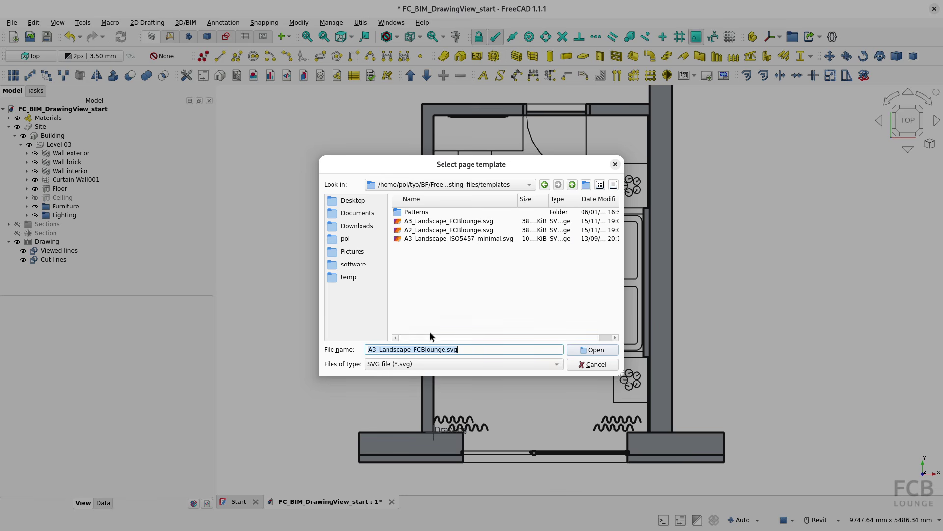
click(586, 352)
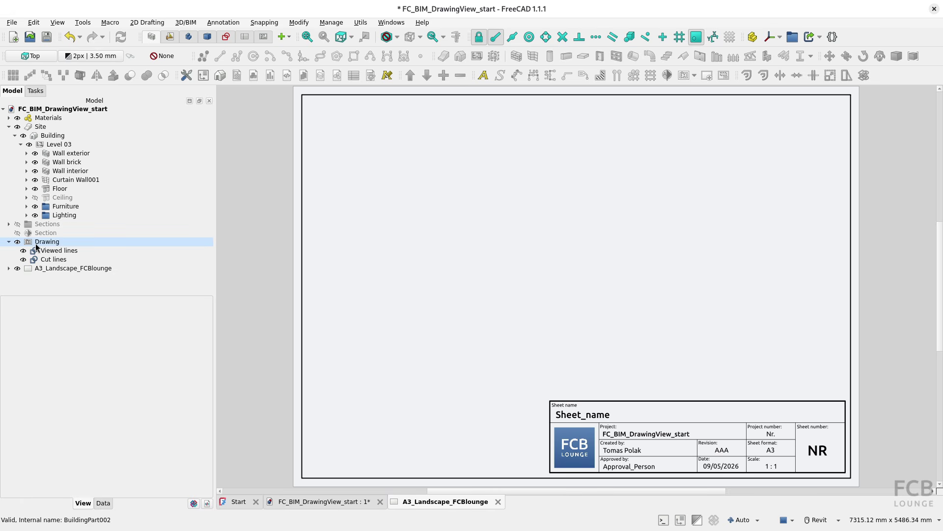
double_click(50, 245)
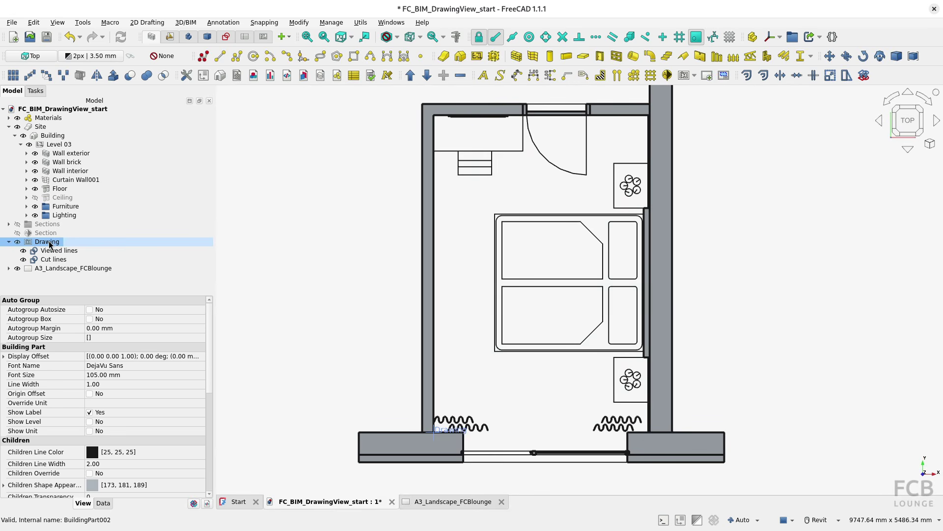
click(724, 75)
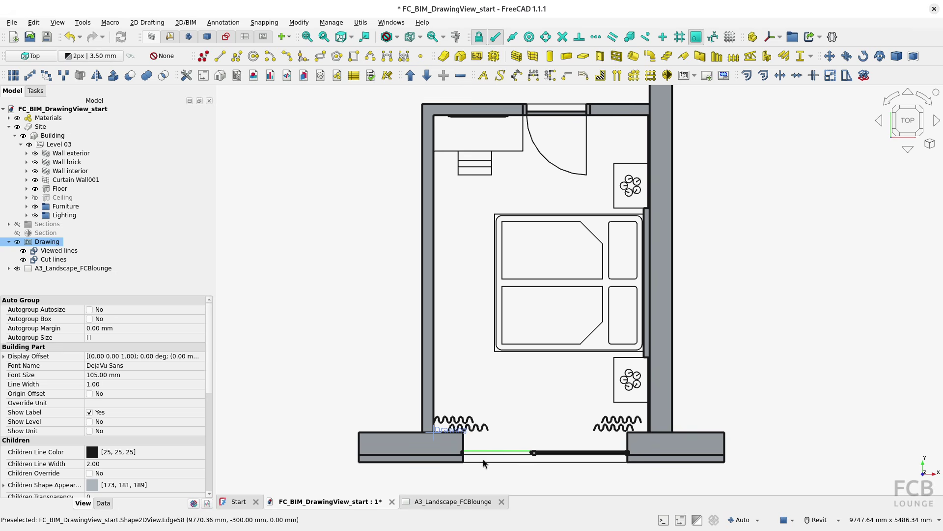
click(441, 502)
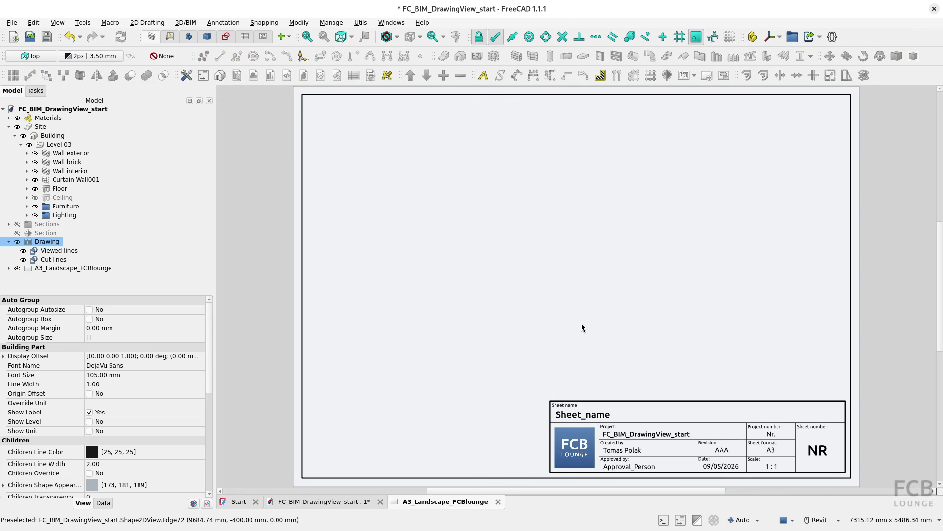
scroll(556, 320, down, 15)
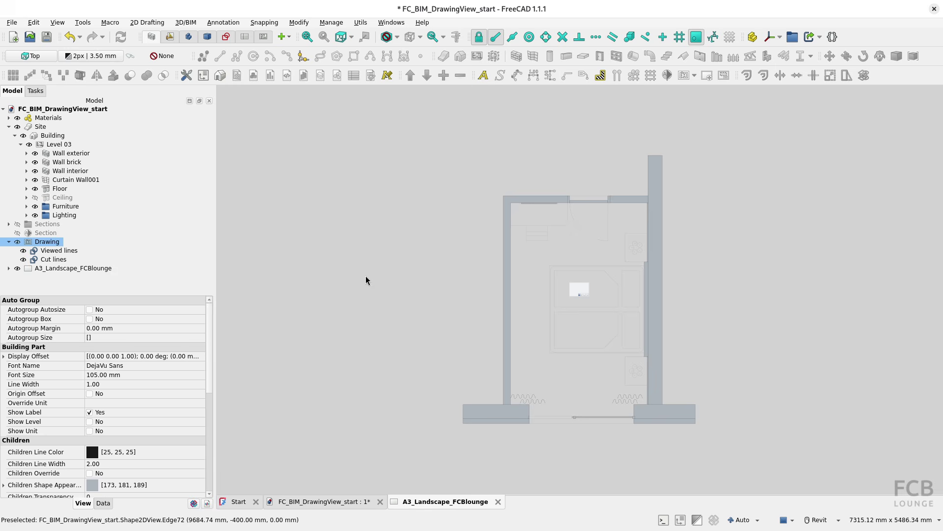
Step: Set the scale of the page's Drawing001 view with the expression 1/25
click(59, 268)
click(9, 268)
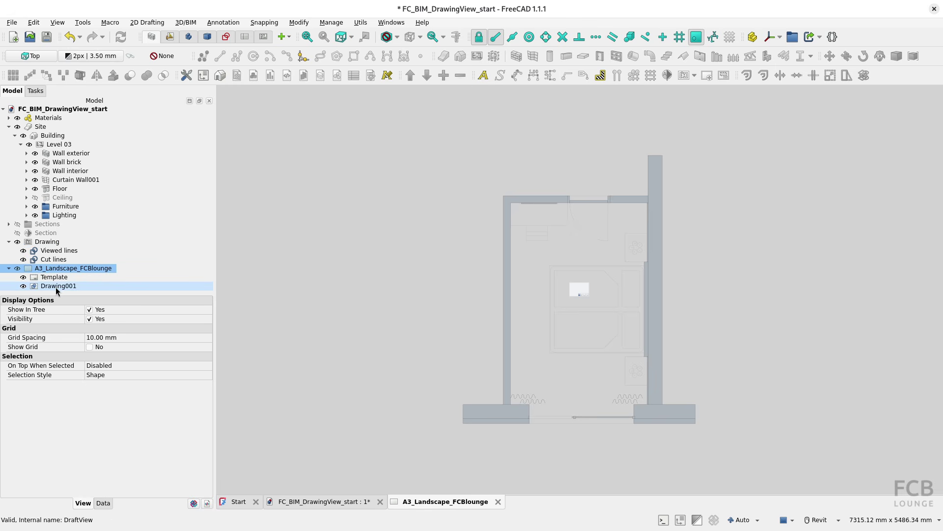
click(56, 286)
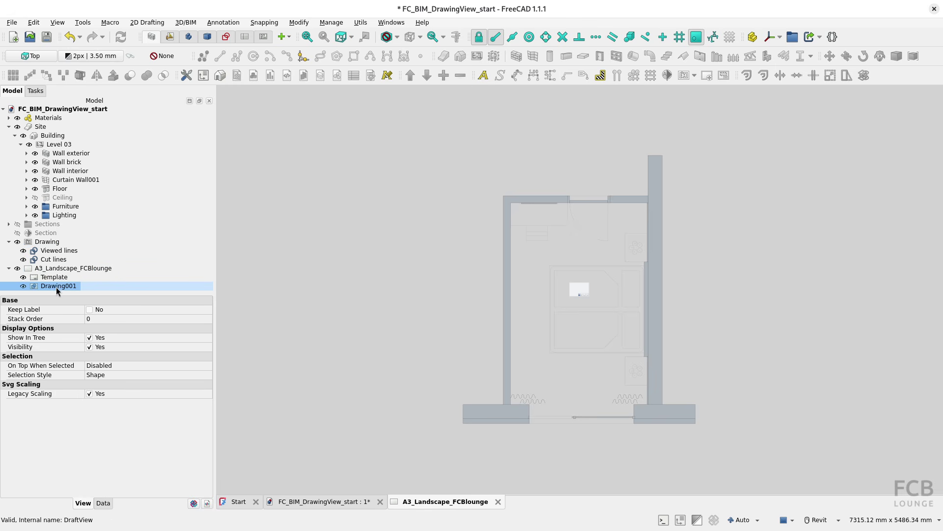
click(103, 503)
click(108, 356)
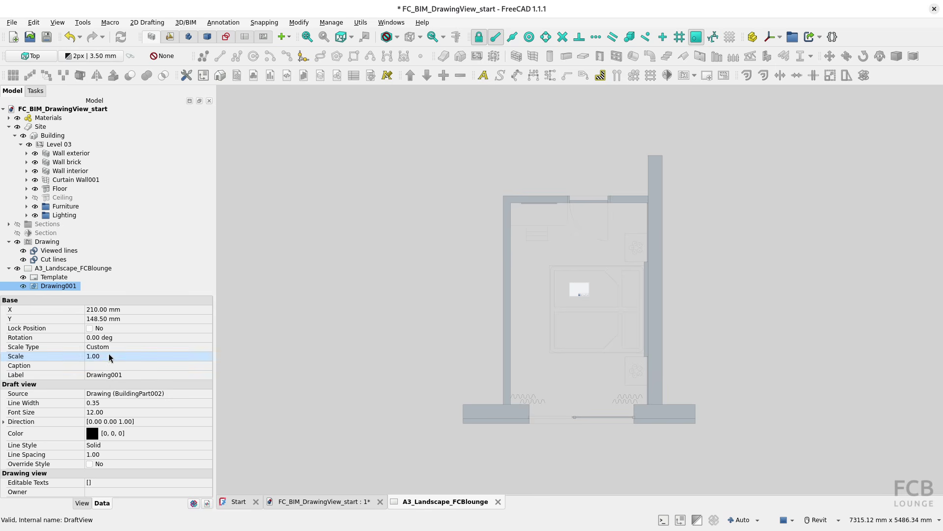
click(108, 356)
click(198, 356)
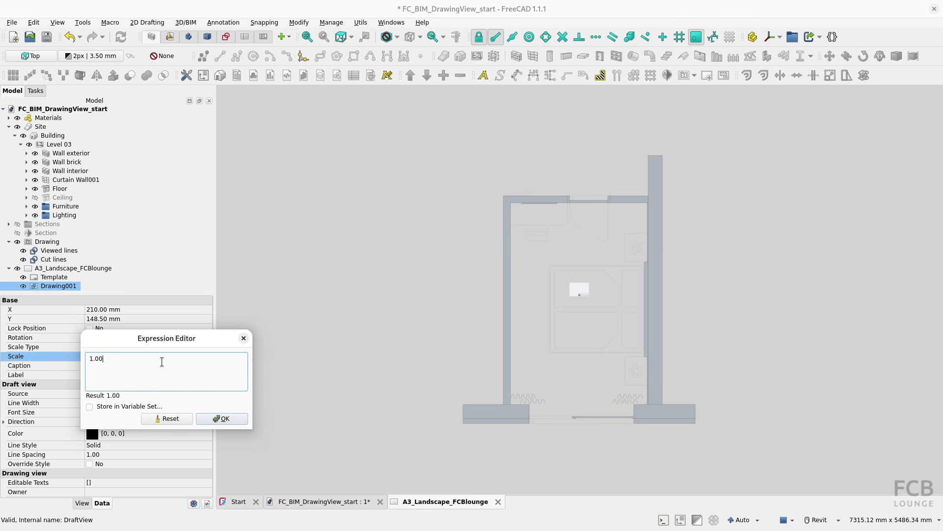
key(BackSpace)
key(BackSpace)
key(BackSpace)
text(/25)
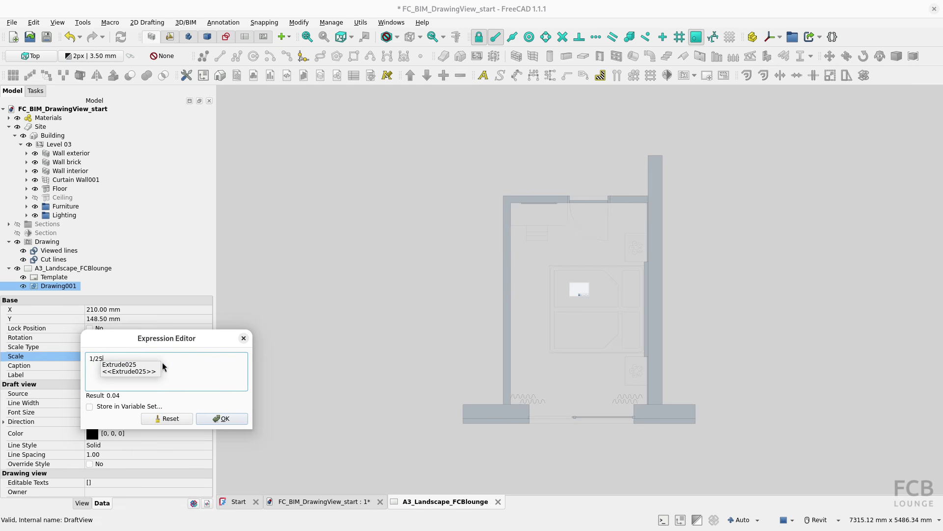
click(222, 419)
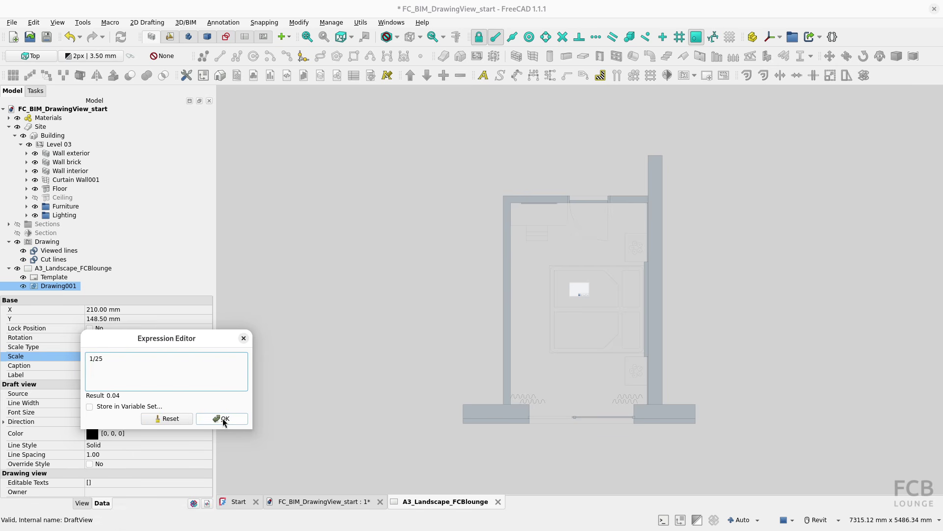
click(223, 419)
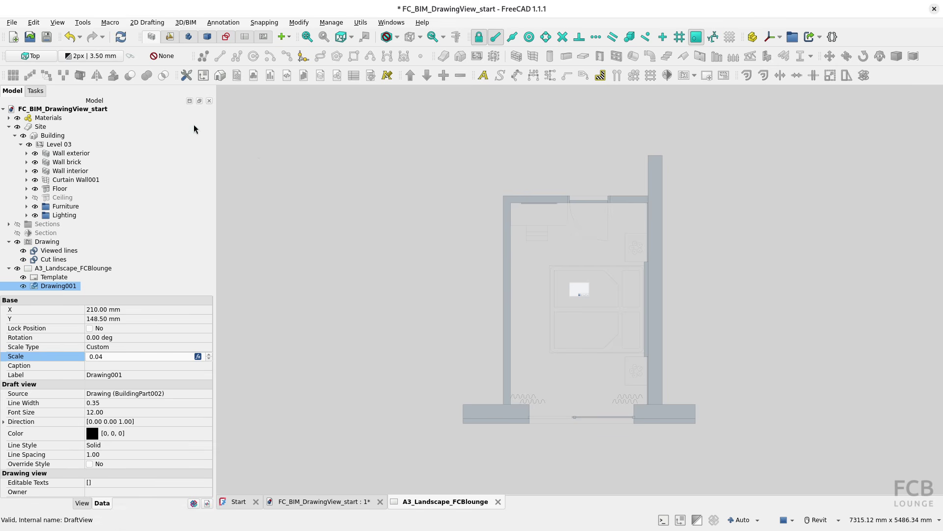
Step: Recompute the document and move the plan view clear of the title block, to about X 119 mm, Y 190 mm
click(121, 36)
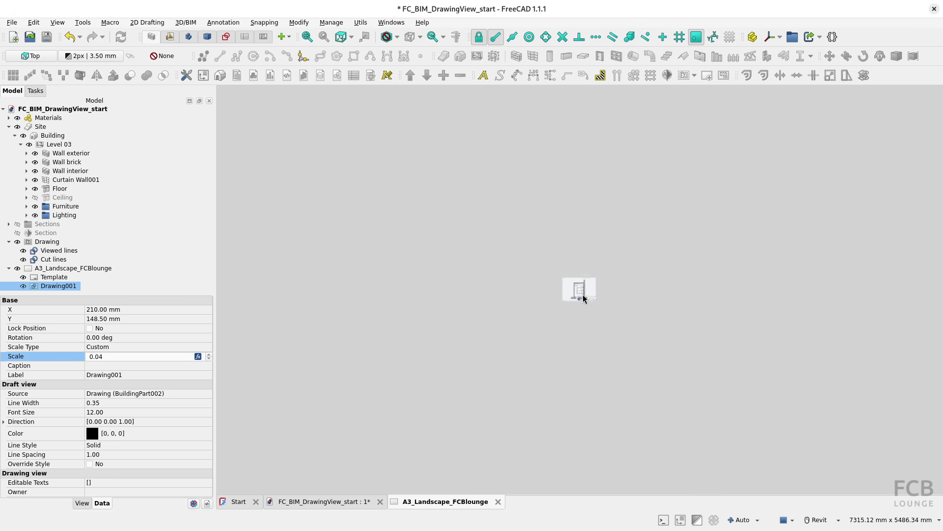
scroll(583, 296, up, 14)
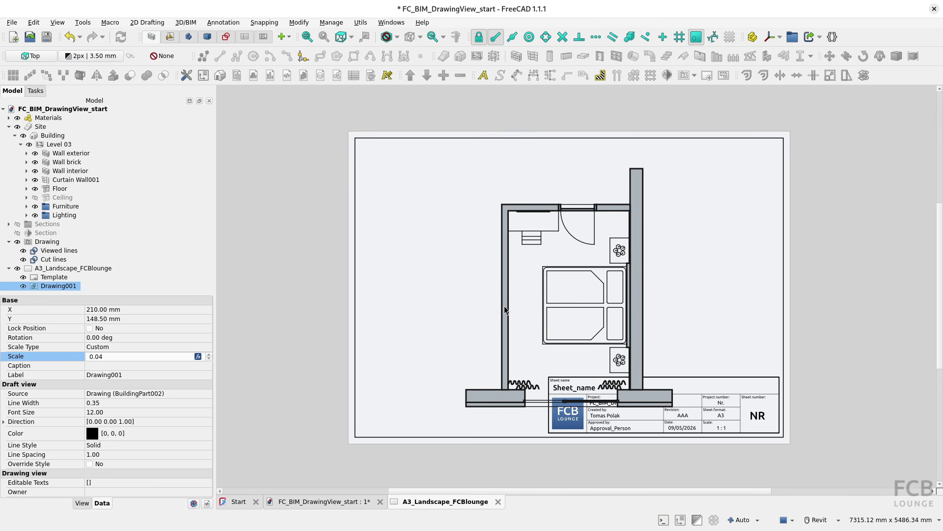
mouse_move(504, 306)
mouse_down()
mouse_move(402, 264)
mouse_move(409, 262)
mouse_up()
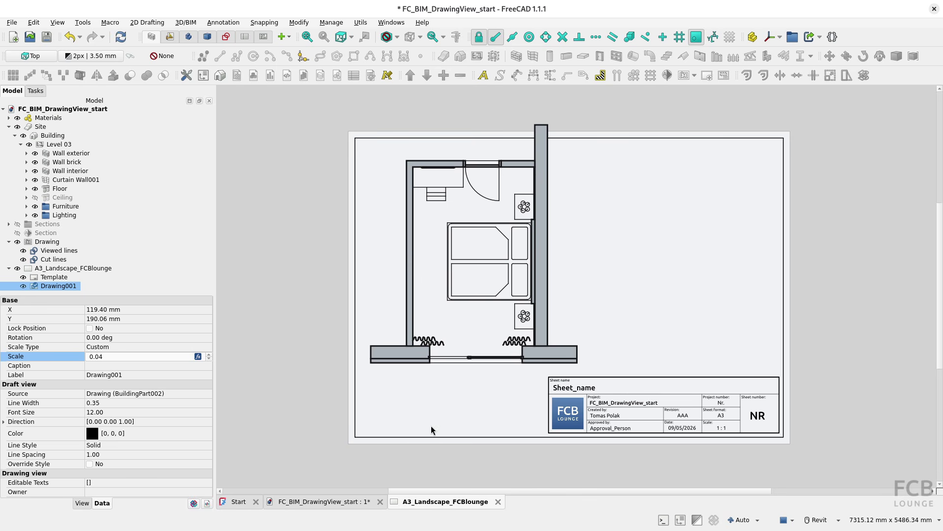
Step: Set the line width of the page's Drawing001 view to 0.25
click(56, 288)
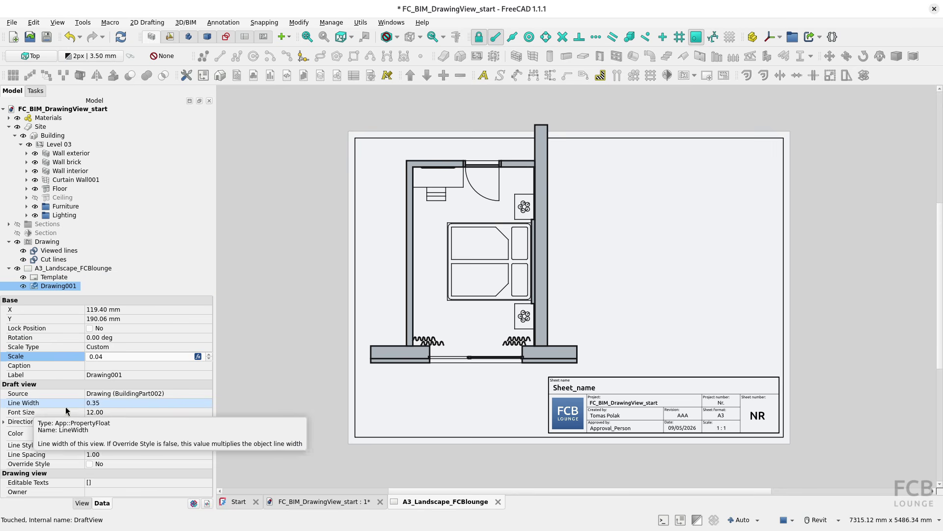
click(96, 404)
click(99, 403)
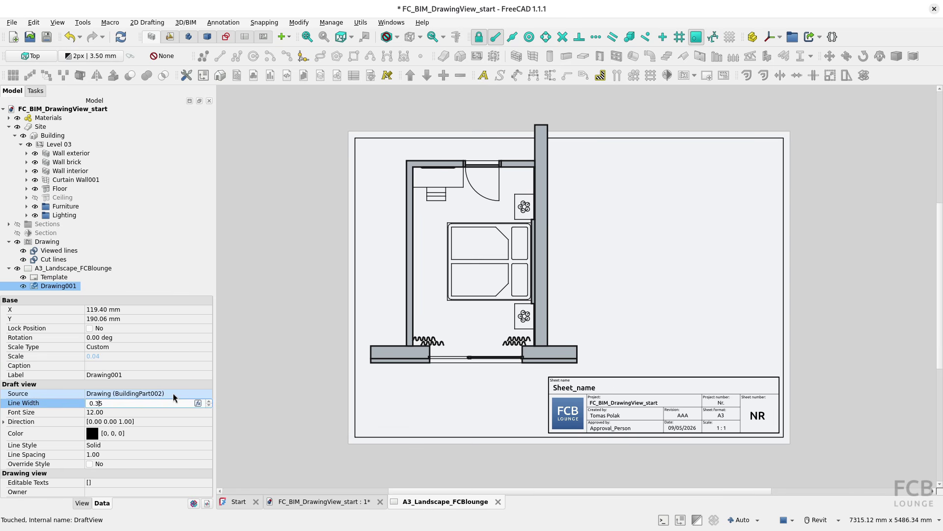
key(BackSpace)
text(2)
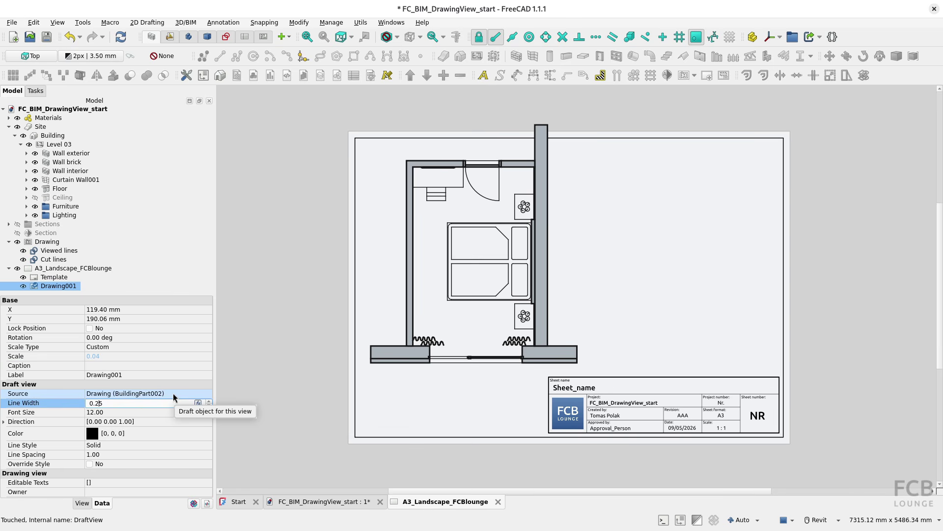
key(Return)
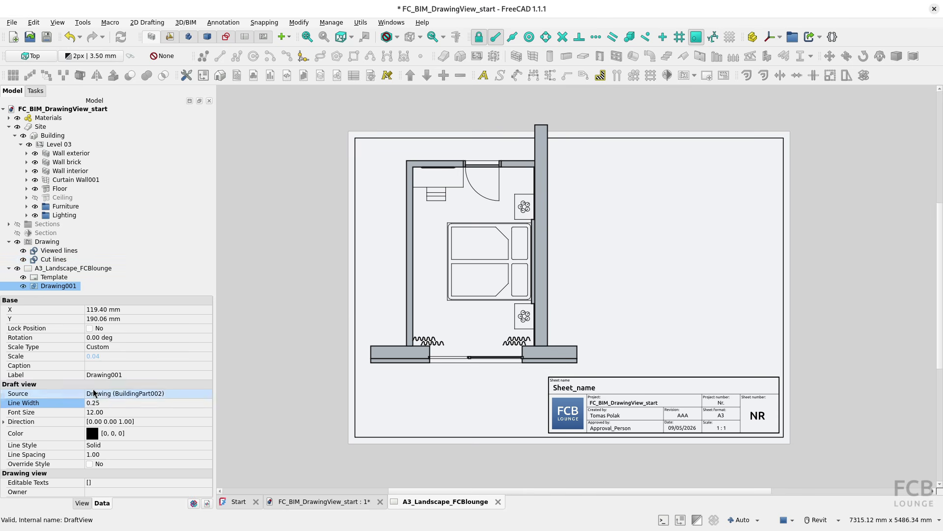
Step: Compare the line width settings of the Viewed lines object and the Drawing001 view, and inspect the line weights on the page
click(59, 250)
click(82, 503)
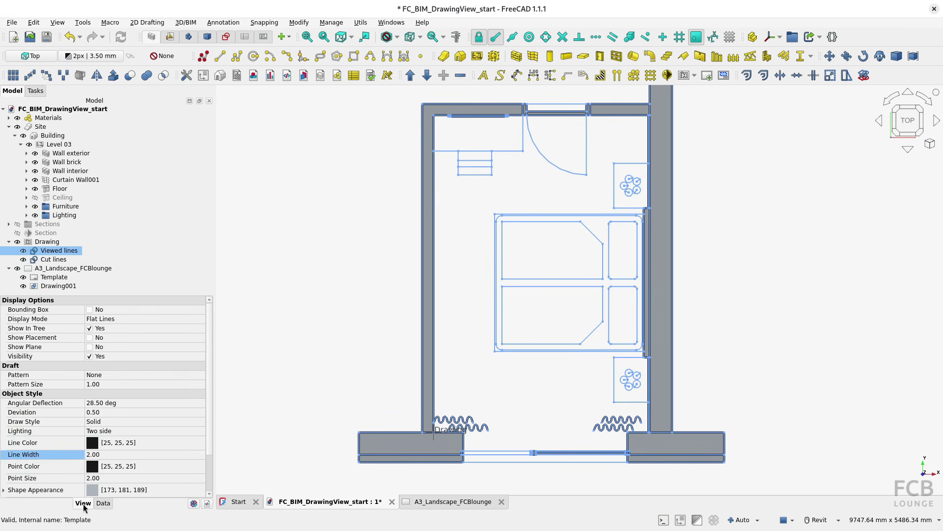
click(54, 453)
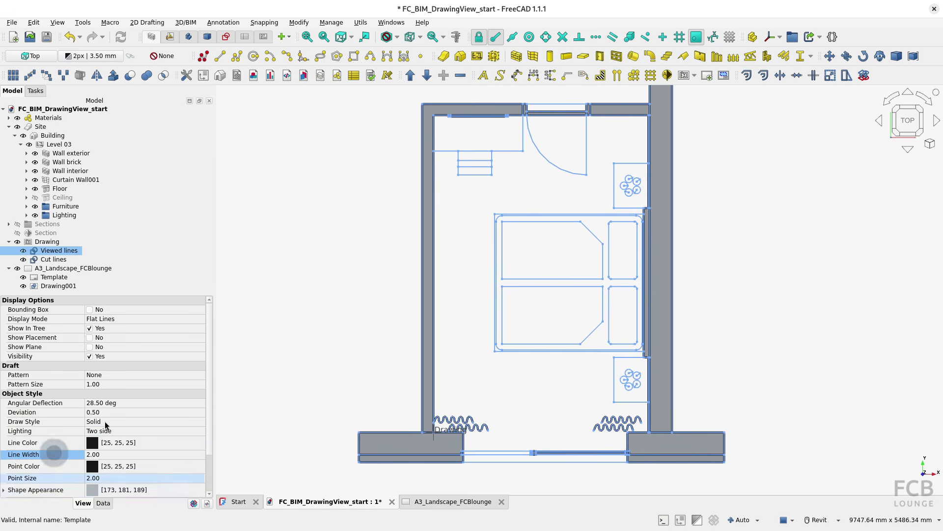
click(58, 285)
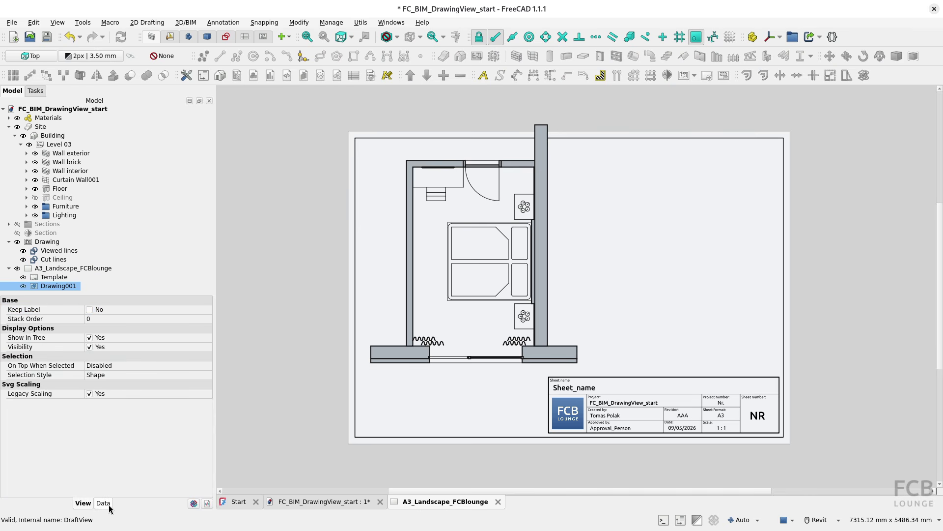
click(103, 502)
click(98, 404)
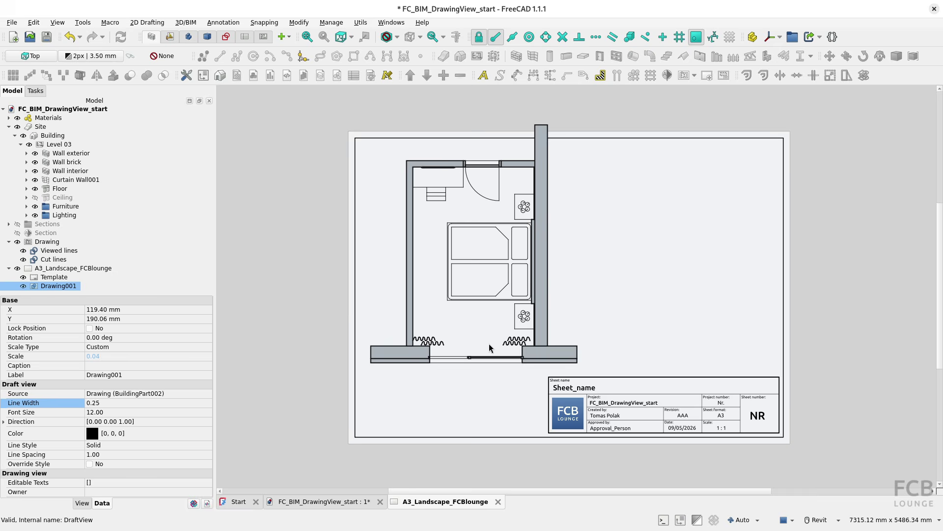
scroll(514, 351, up, 4)
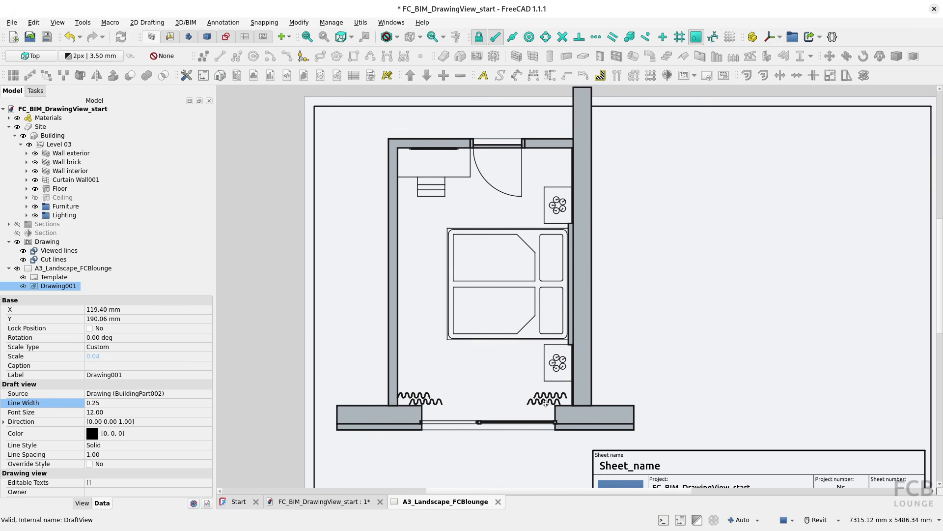
Step: Return to the 3D model view and make the Drawing container active so that new annotations go into it
click(334, 502)
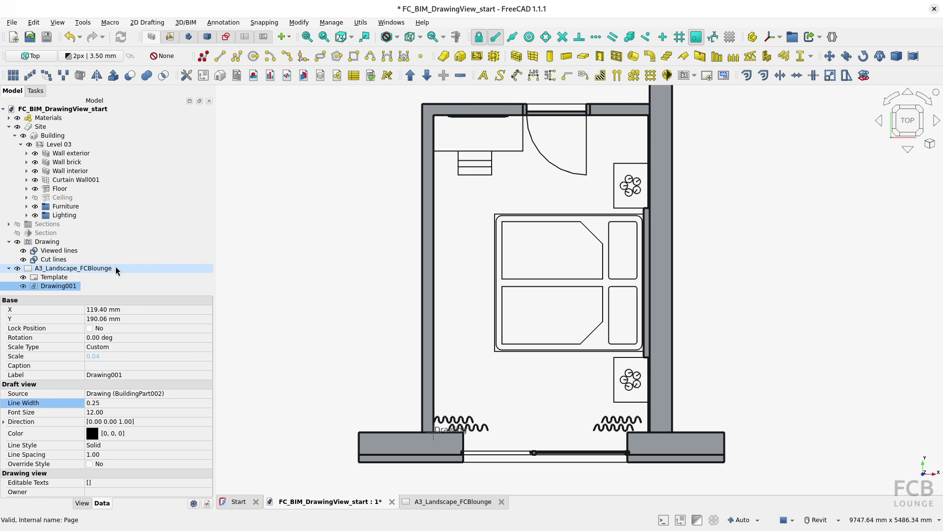
click(45, 245)
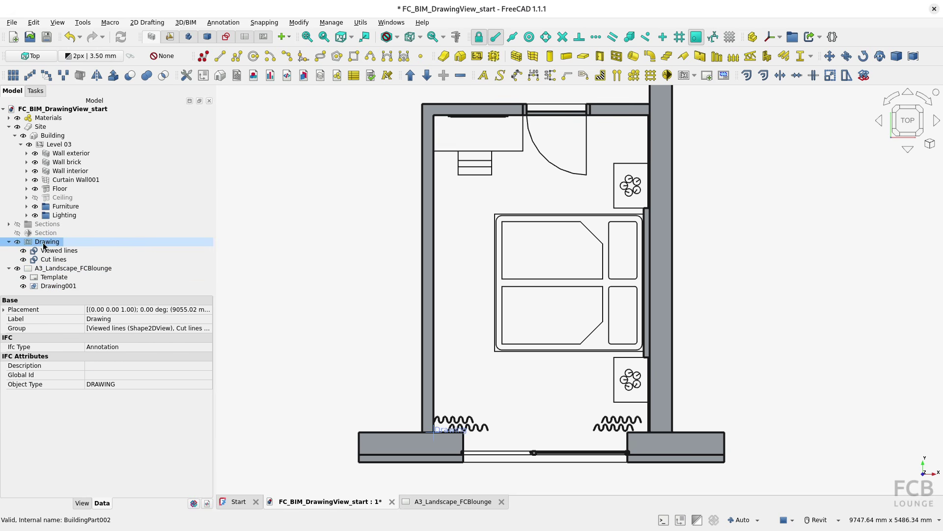
right_click(44, 246)
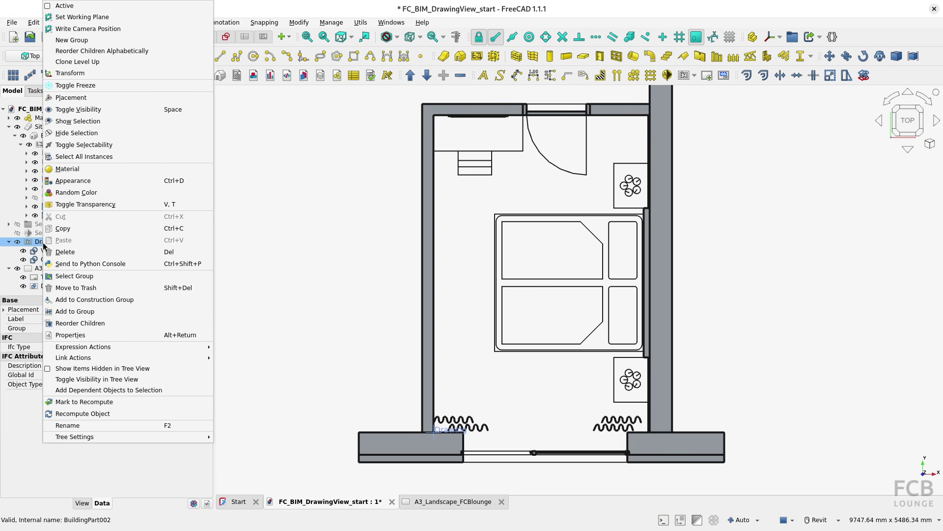
click(64, 6)
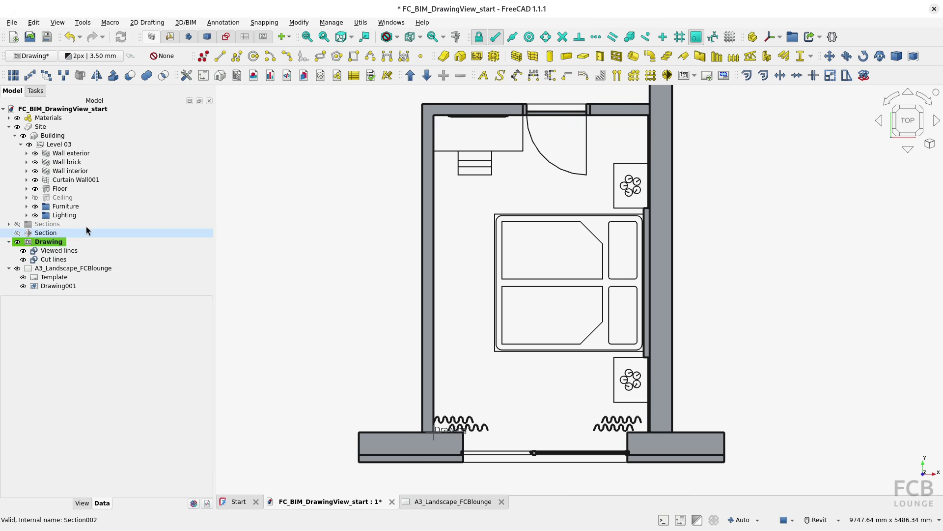
double_click(53, 245)
click(53, 246)
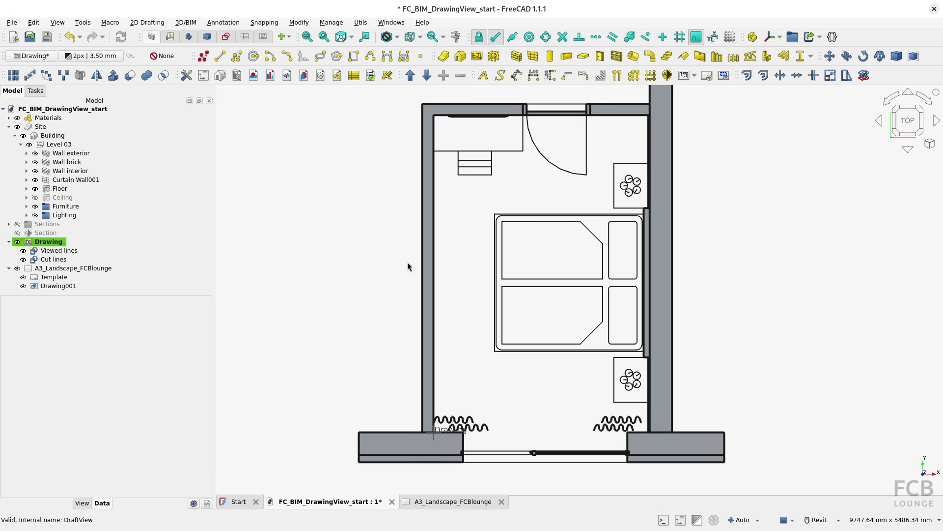
Step: Dimension the room's inner length along the left wall, placing the dimension line outside that wall
click(550, 75)
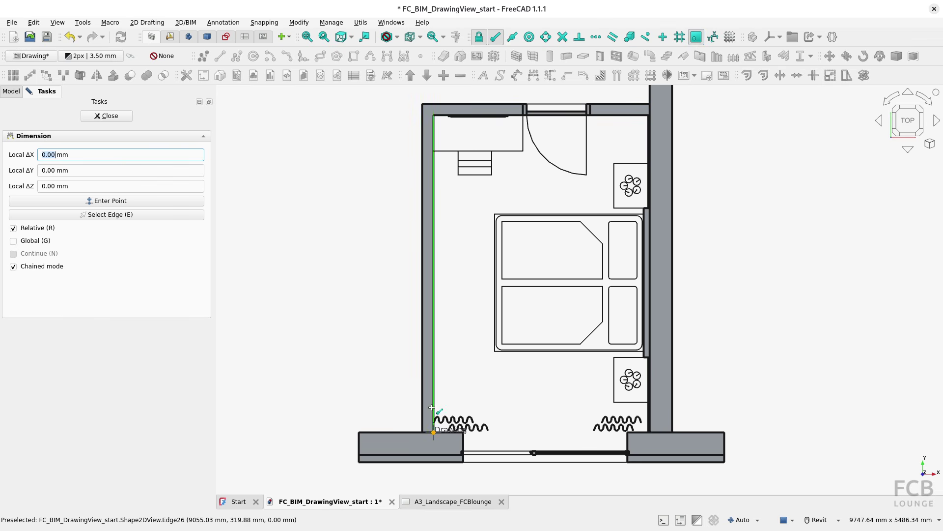
click(435, 117)
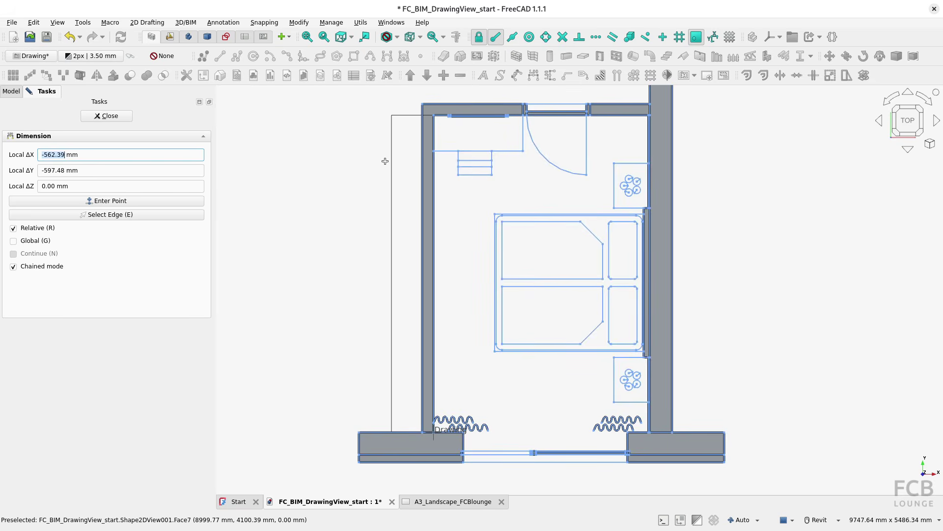
click(388, 163)
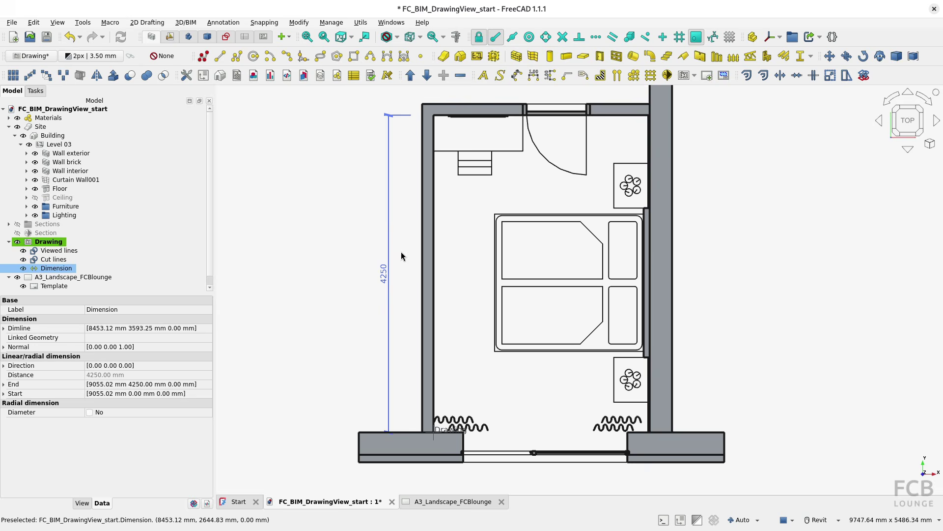
Step: Add chained dimensions below the window wall, spanning the left wall segment, the window opening and the right wall segment
click(534, 75)
click(35, 269)
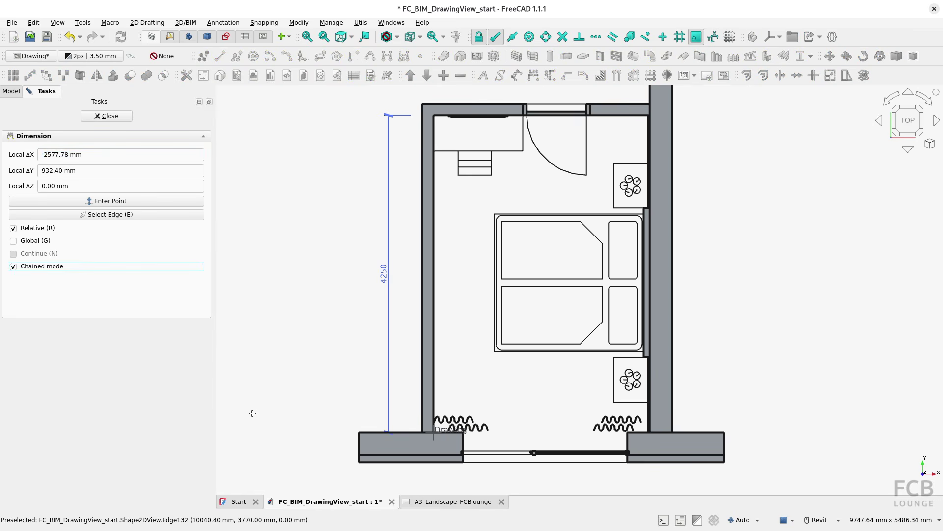
click(460, 435)
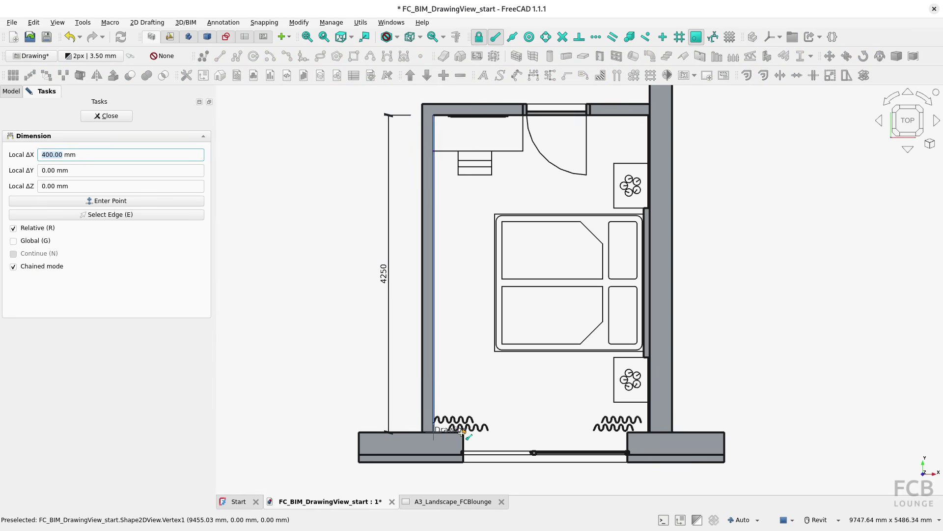
click(448, 482)
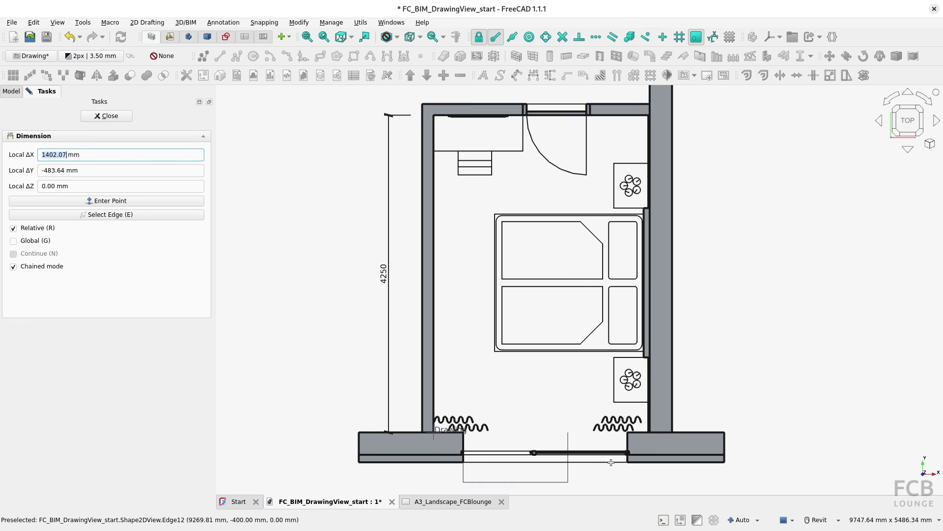
click(629, 431)
click(651, 424)
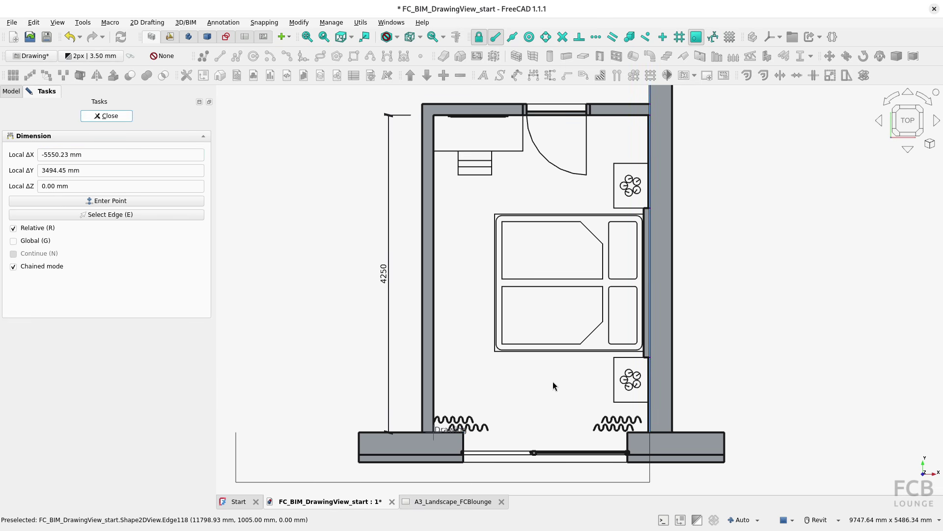
key(Escape)
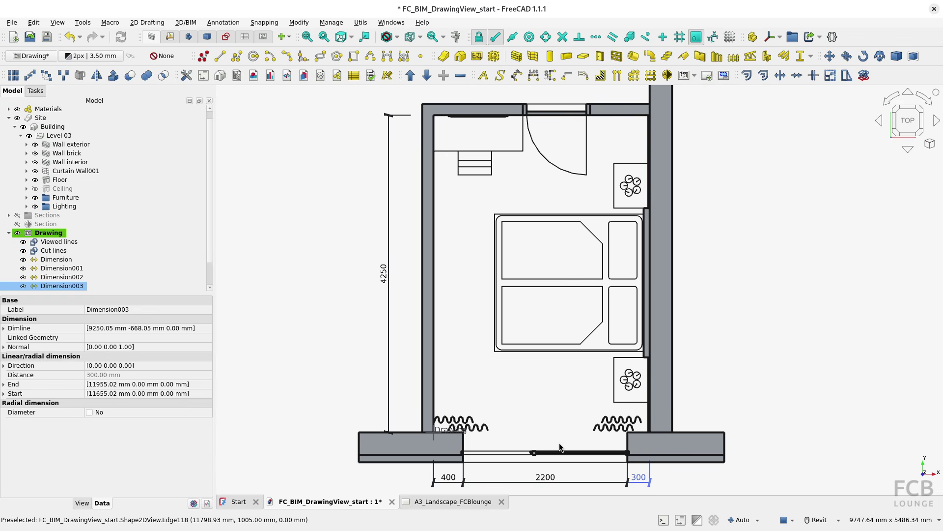
click(541, 411)
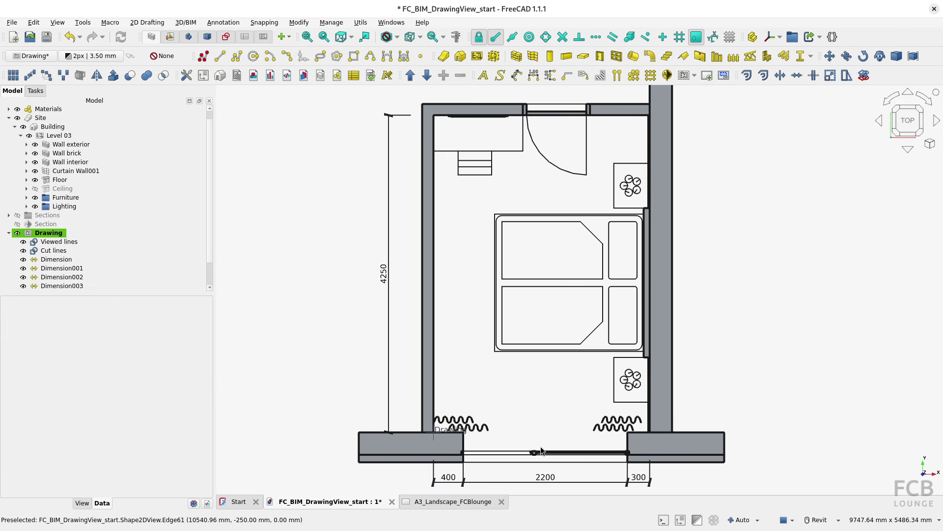
Step: Place a custom label with a leader from the lower bedside table to the free area right of the thick wall
click(585, 75)
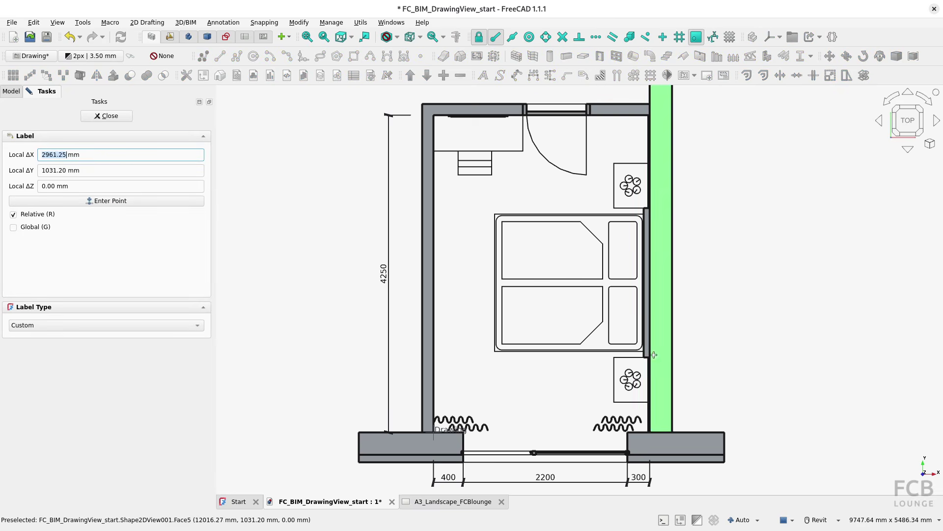
click(642, 364)
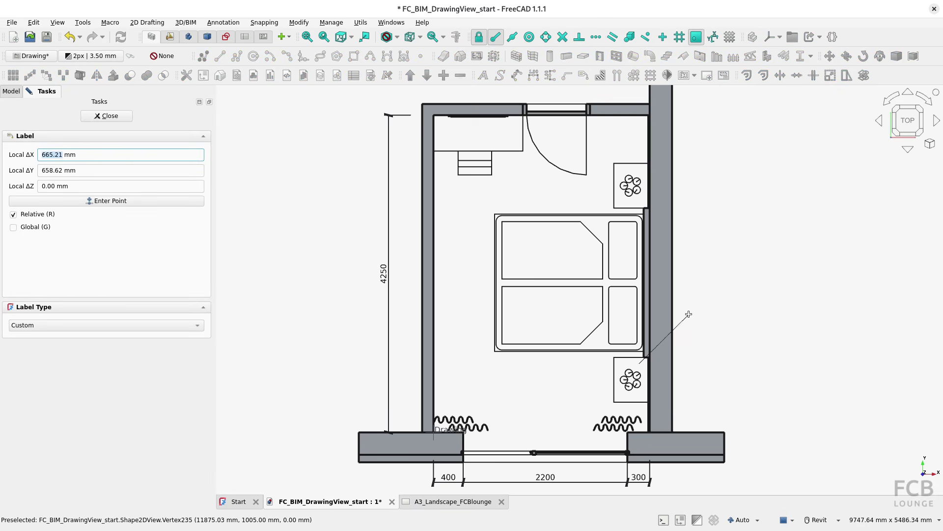
click(698, 316)
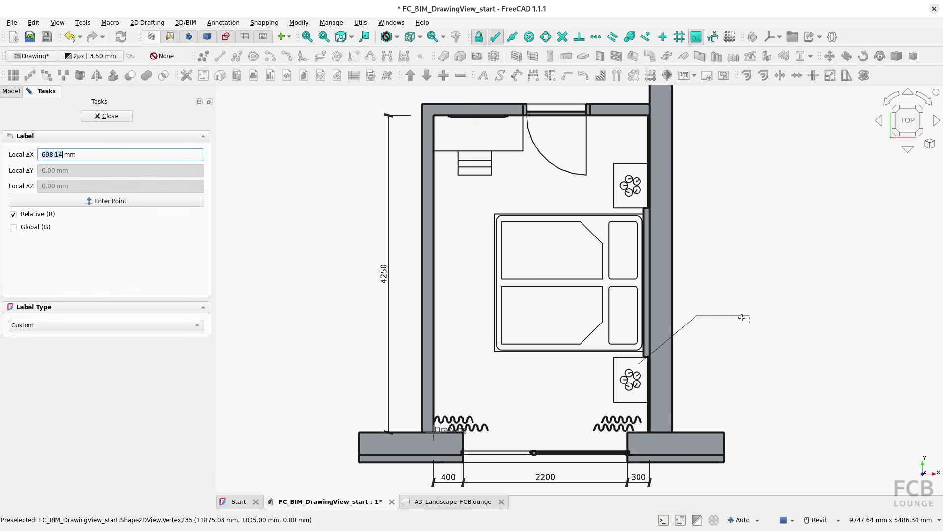
click(712, 320)
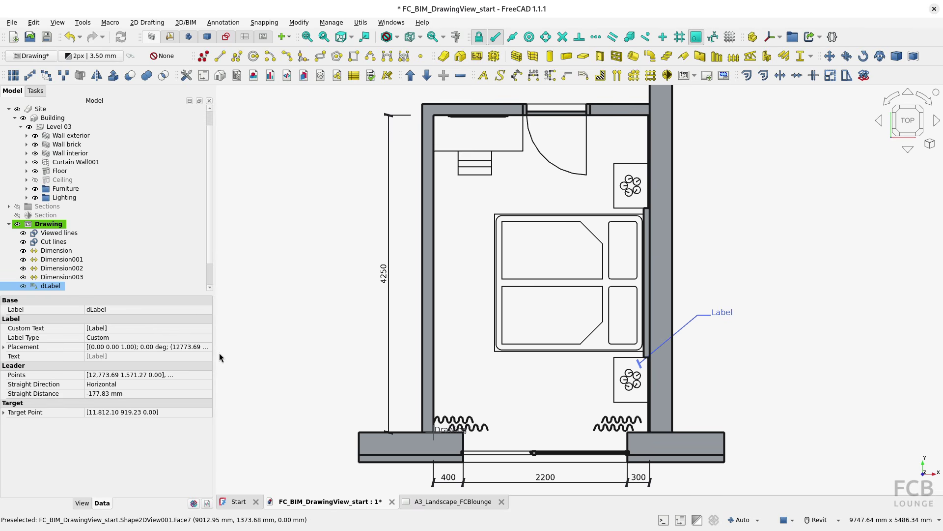
Step: Set the label's custom text to "Nigt Stand"
click(97, 328)
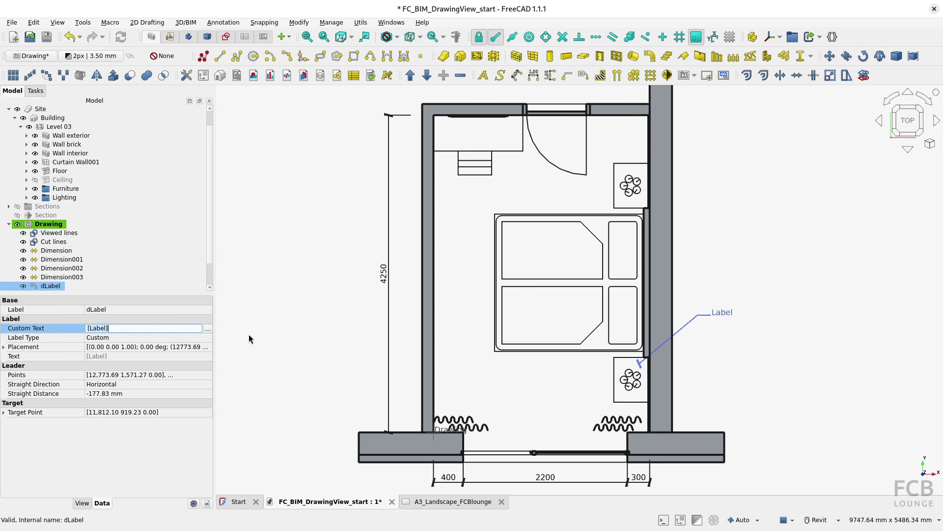
click(208, 329)
double_click(445, 229)
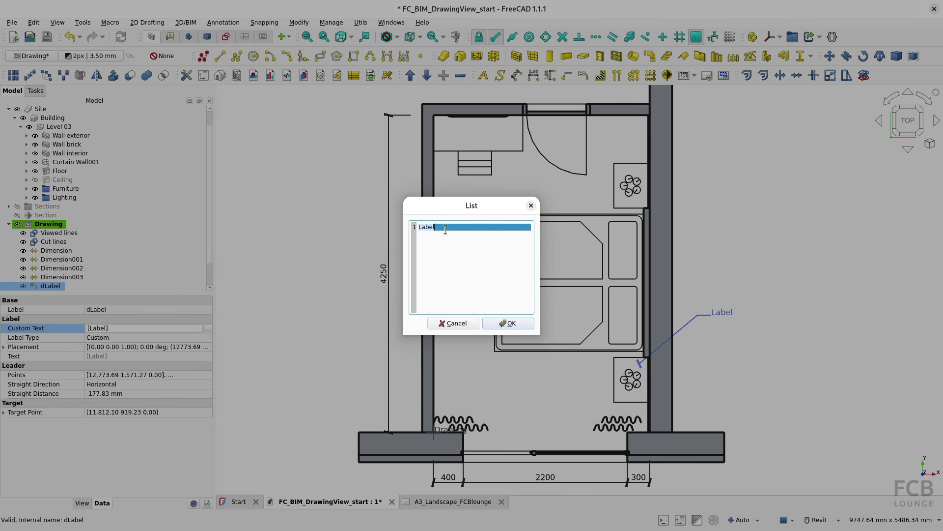
text(N)
click(511, 325)
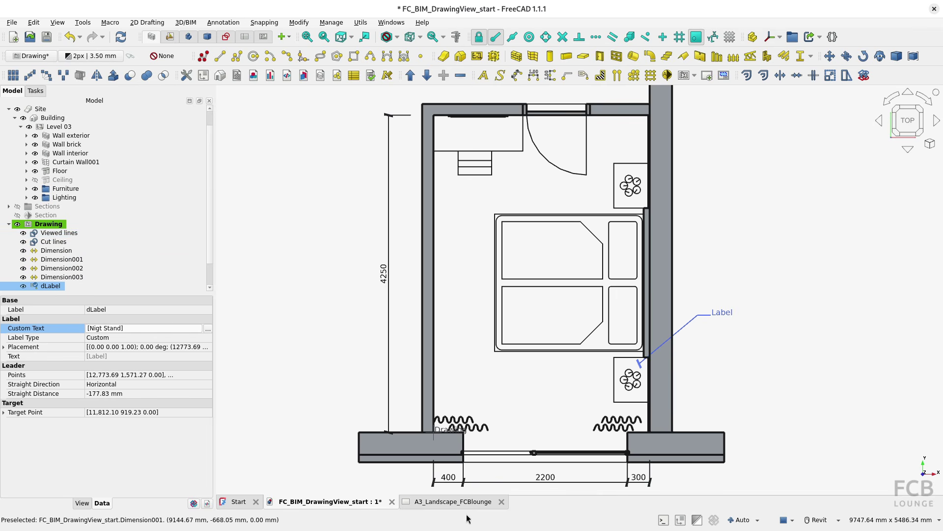
Step: Compare the dimensions and label on the A3 page with those in the model view
click(431, 502)
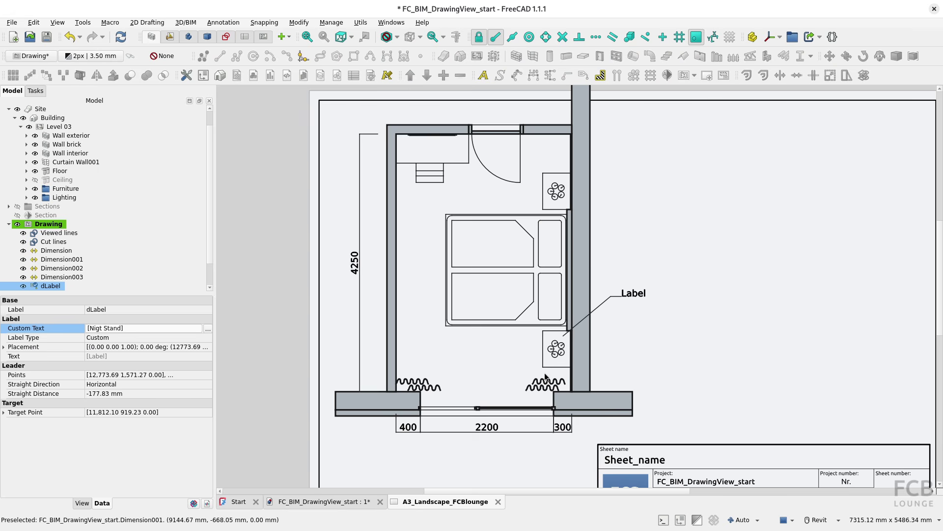
click(326, 502)
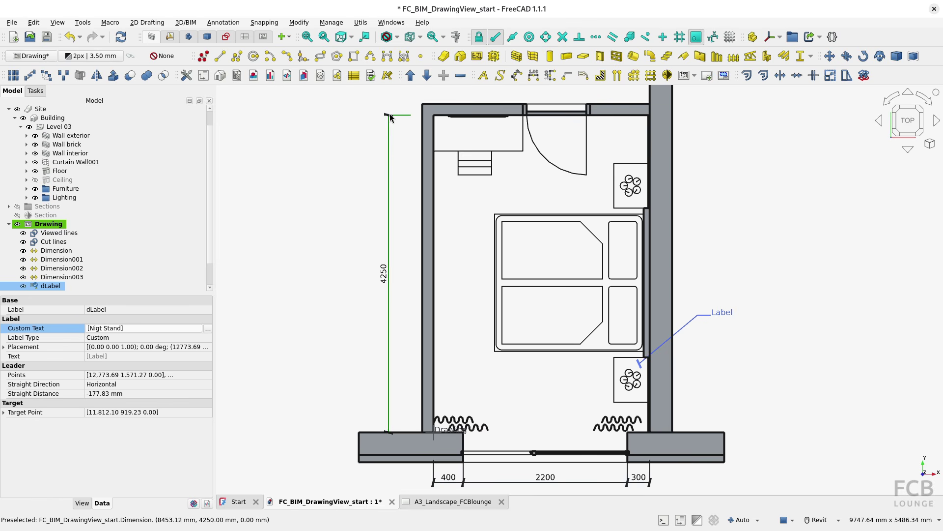
key(ctrl)
key(ctrl)
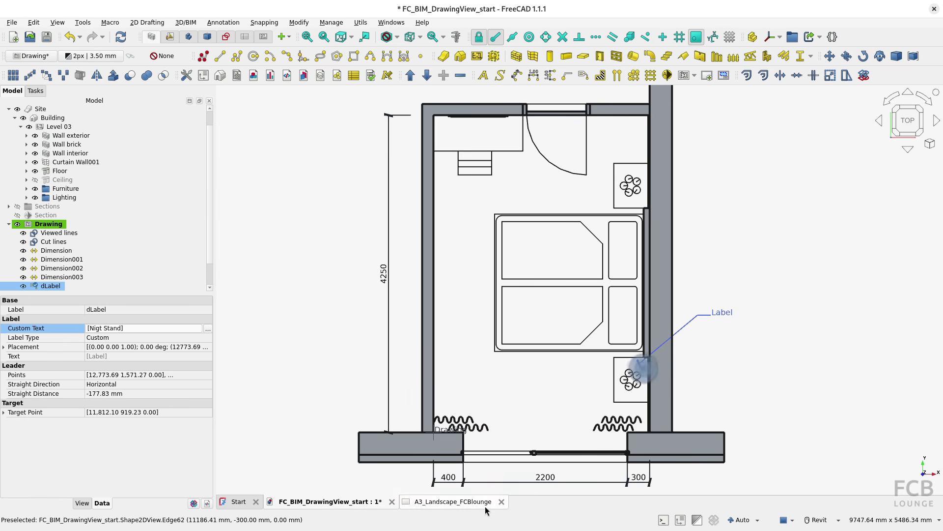
click(476, 506)
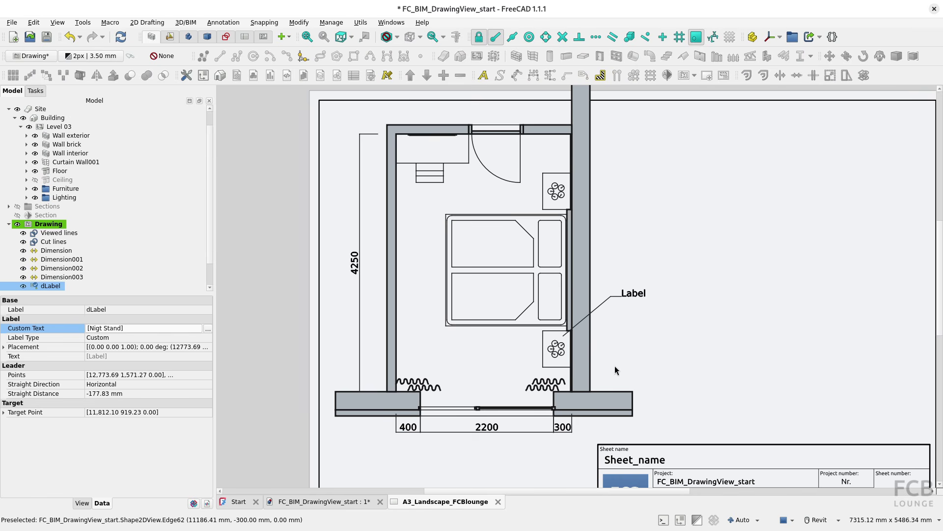
click(349, 501)
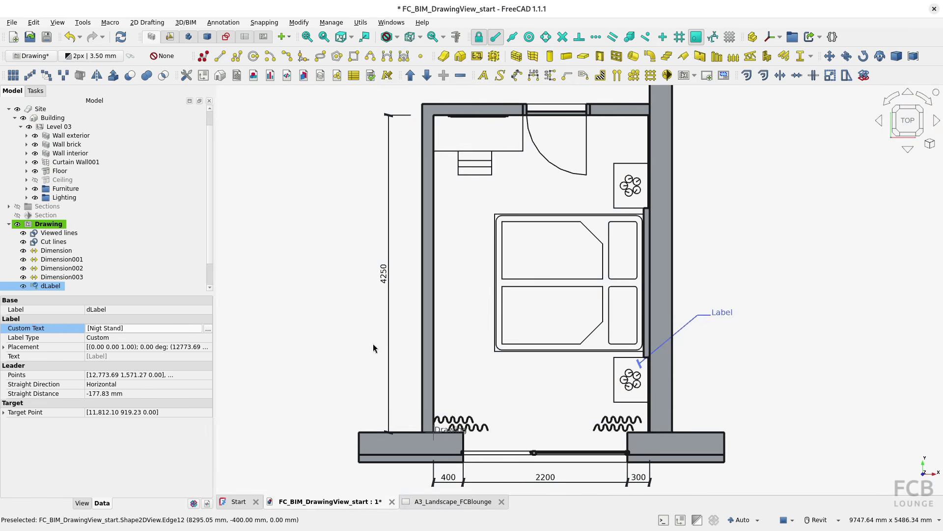
Step: Apply the 1-25 annotation style to the dimensions beside the room and below the window wall
click(388, 335)
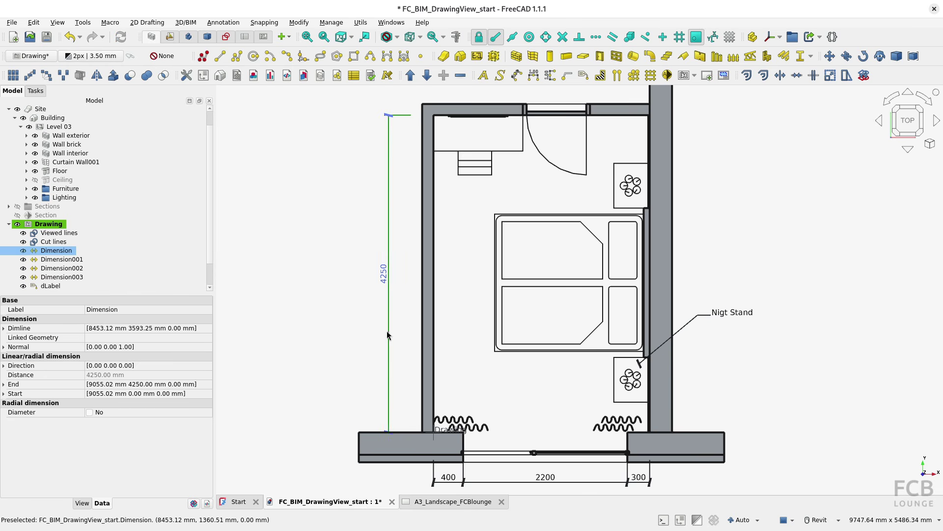
click(82, 501)
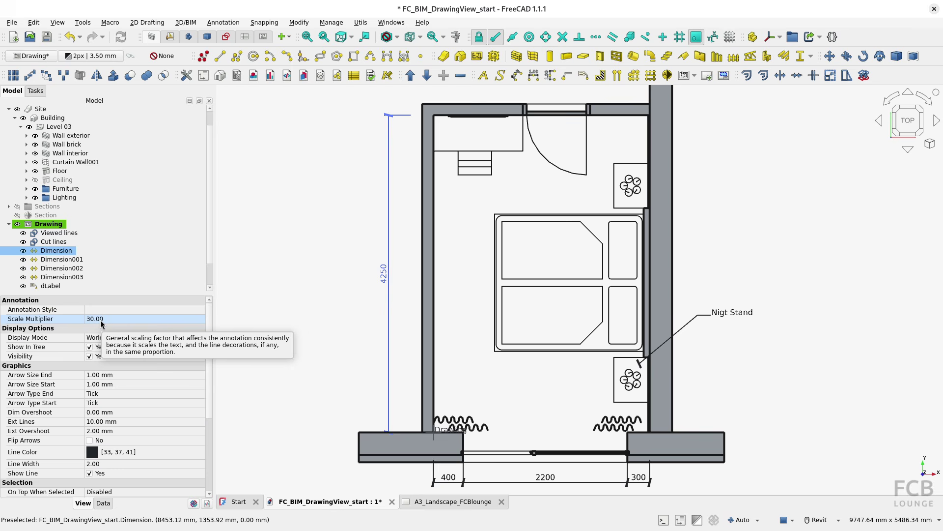
click(289, 369)
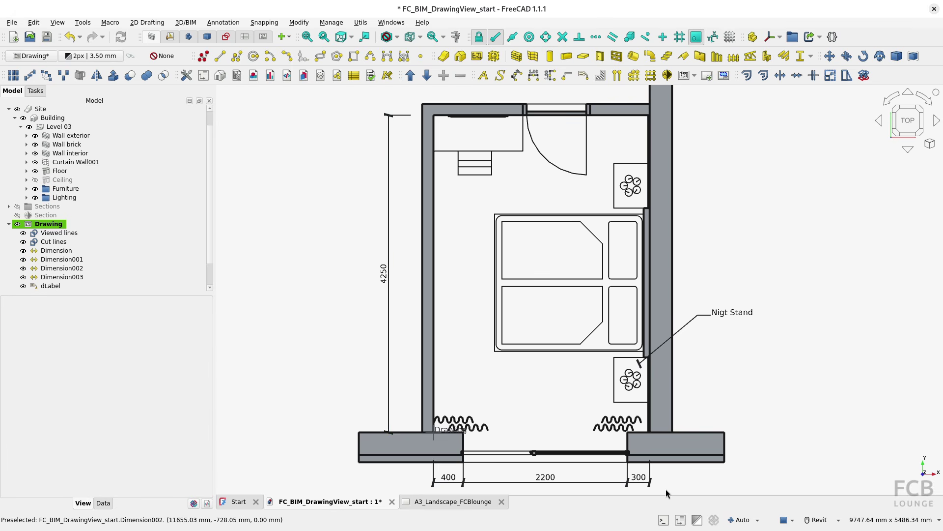
key(shift+b)
drag(670, 482, 414, 475)
click(388, 324)
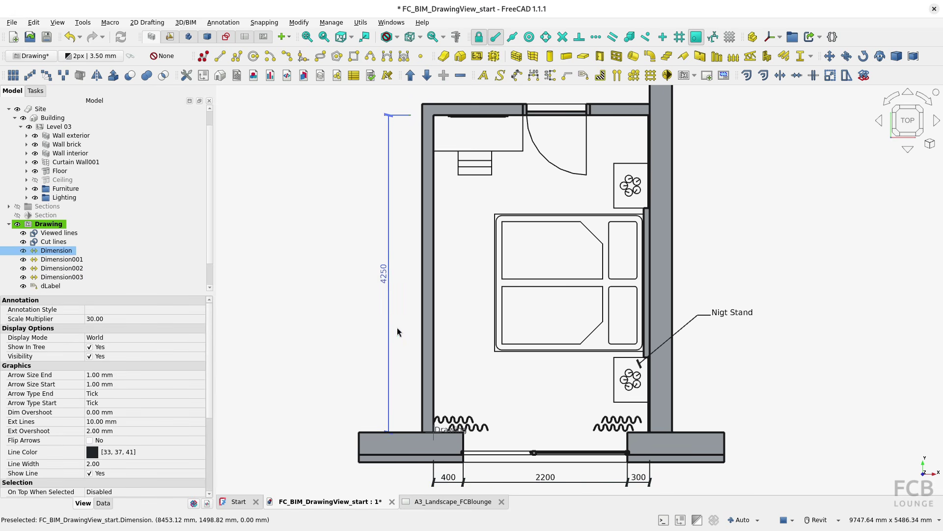
click(106, 310)
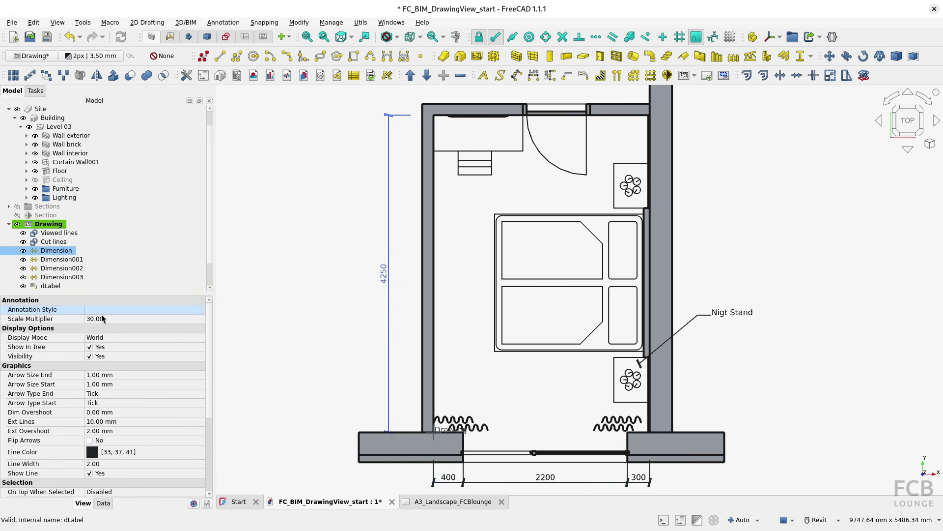
click(105, 310)
click(122, 322)
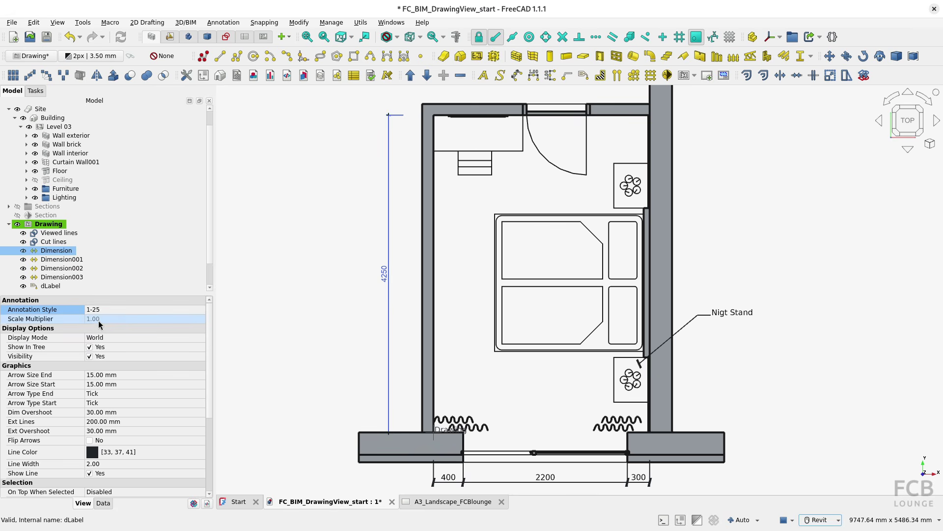
Step: Apply the 1-25withleaders annotation style to the label of the lower bedside table
click(701, 314)
click(701, 314)
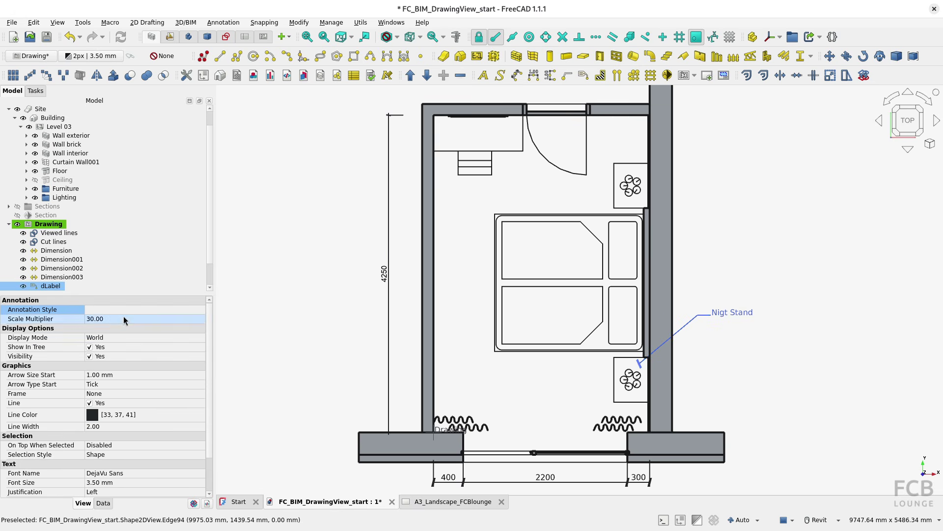
click(122, 314)
click(119, 332)
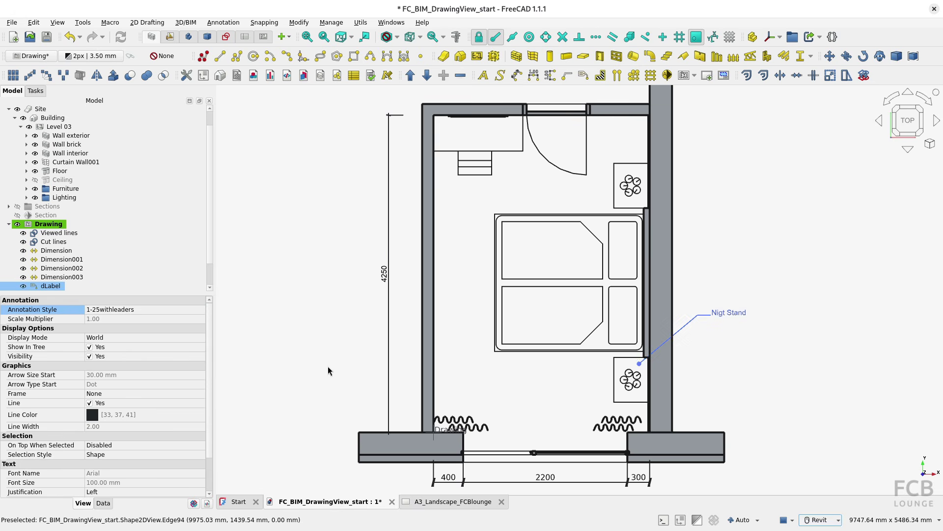
click(326, 371)
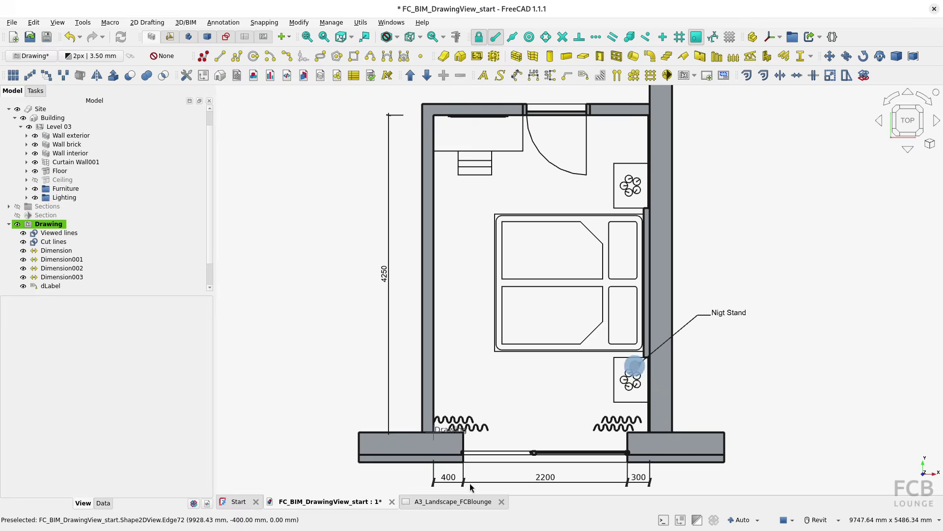
Step: Redraw the A3 page with the restyled dimensions and label, and compare it with the model view
click(446, 505)
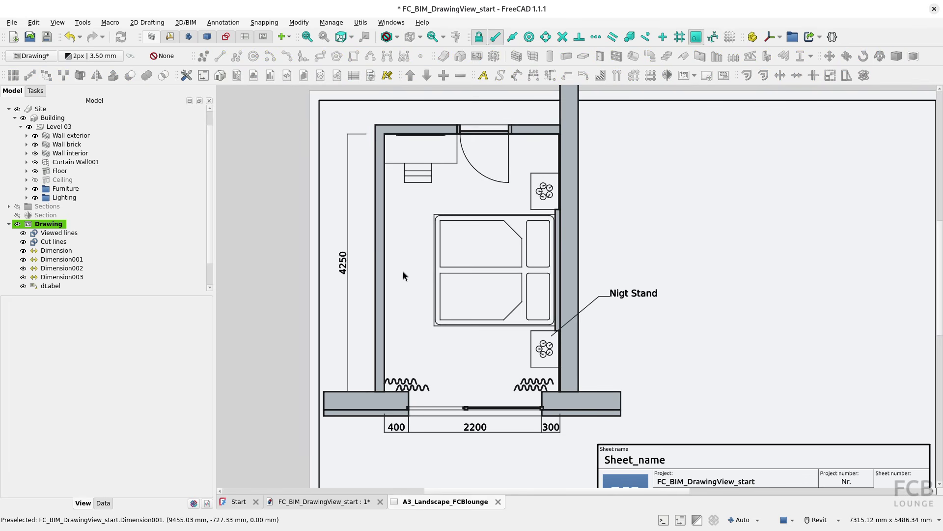
click(263, 38)
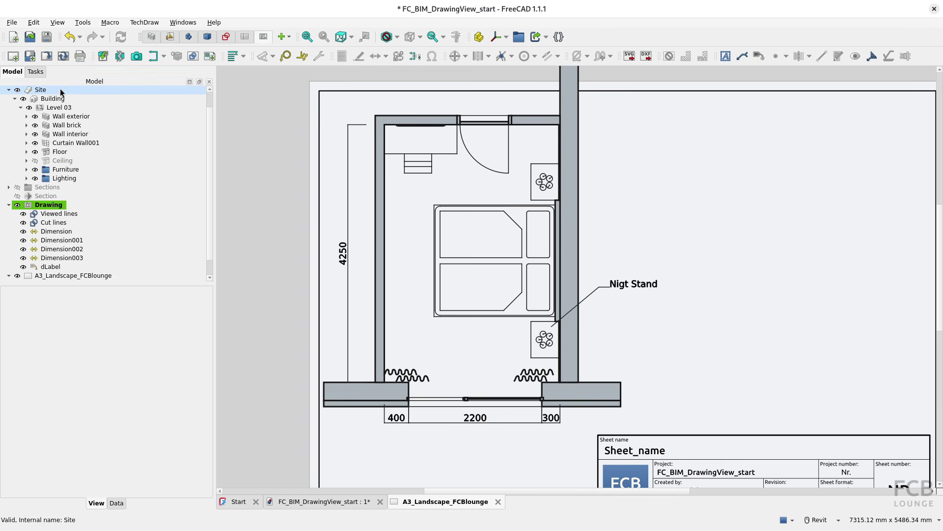
click(63, 57)
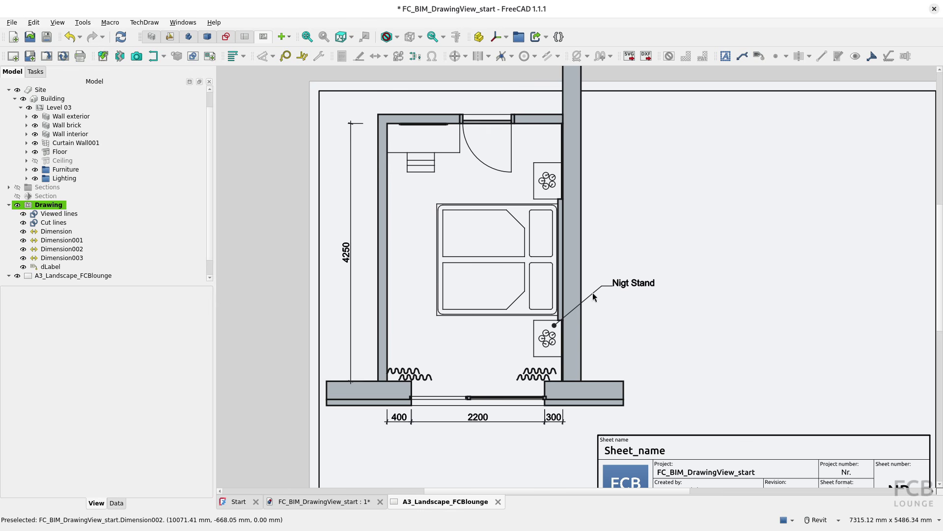
click(336, 504)
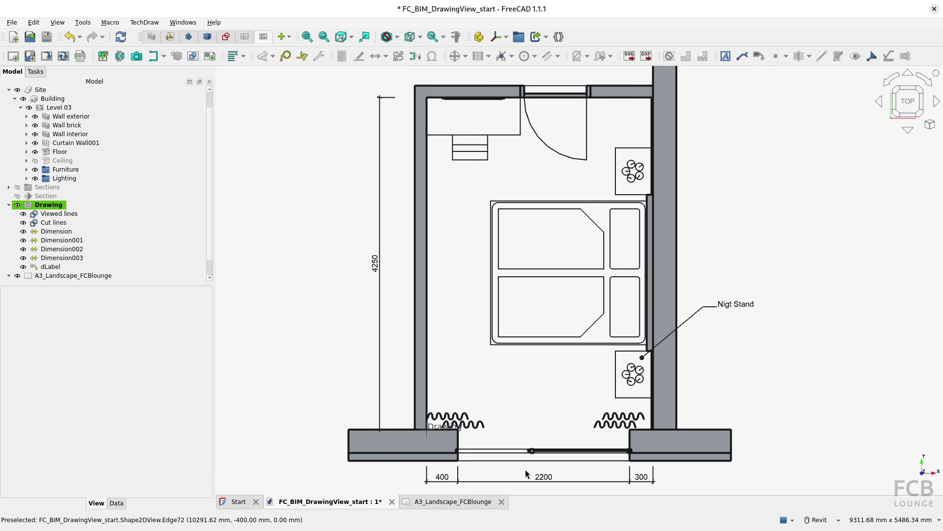
click(432, 501)
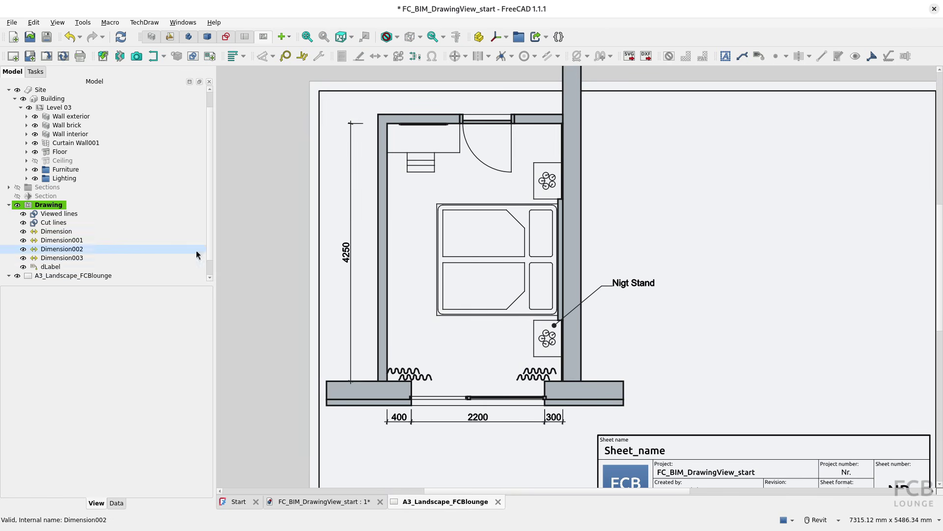
Step: Try a font size of 24 for the floor plan view on the A3 page and settle on 10
scroll(108, 243, down, 1)
click(55, 276)
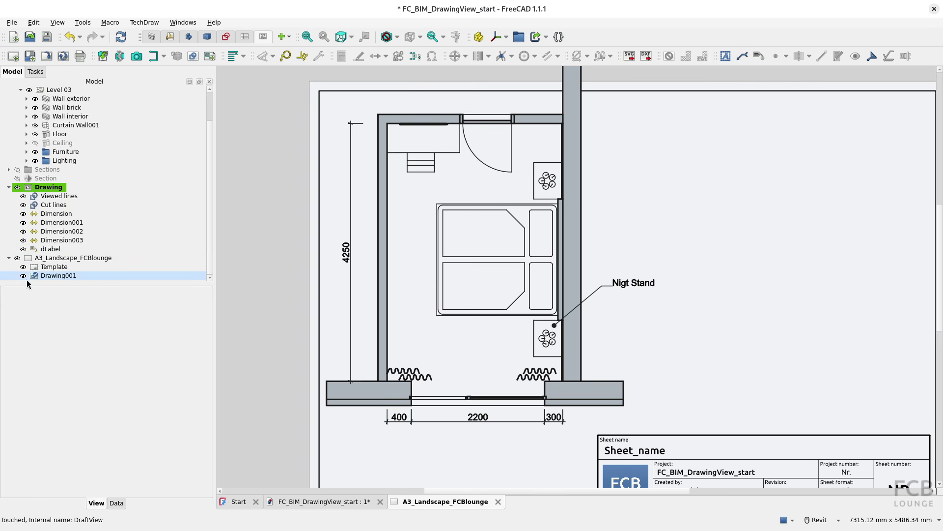
click(118, 503)
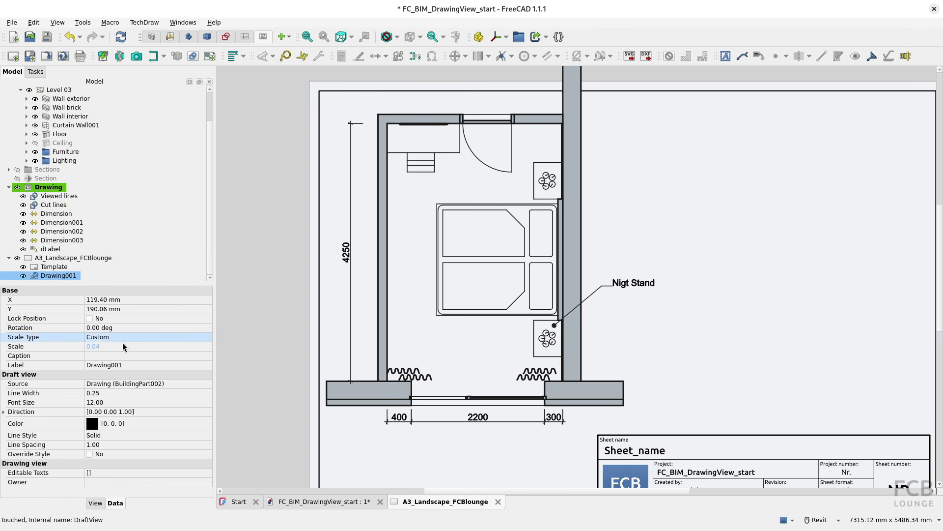
click(123, 402)
text(2)
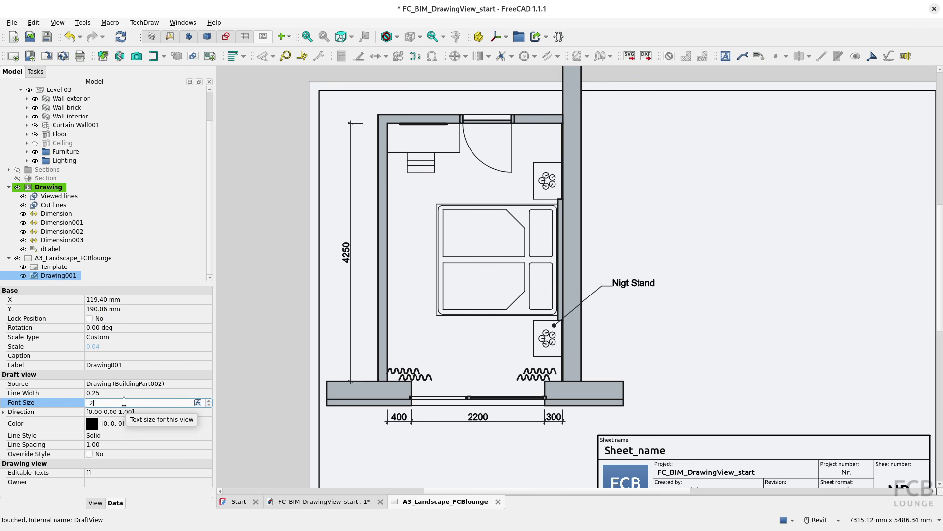
text(4)
key(Return)
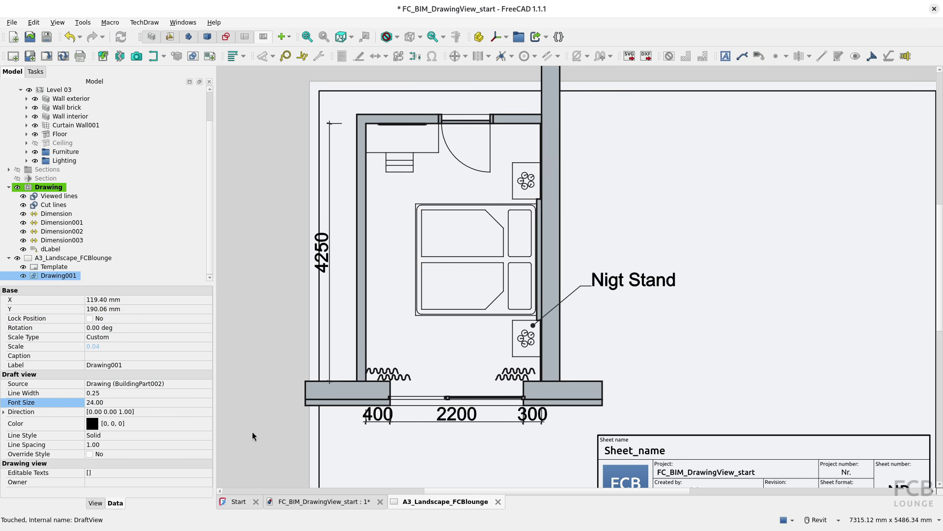
click(125, 403)
text(10)
key(Return)
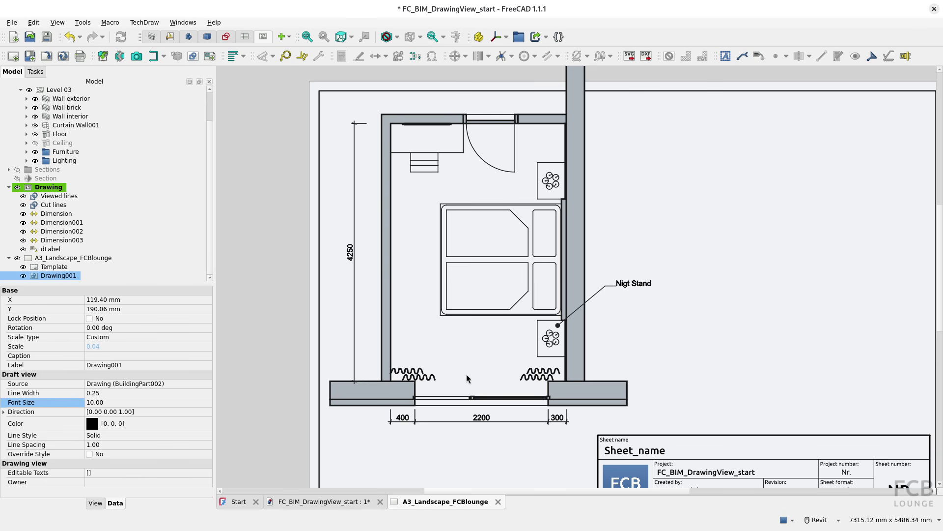
Step: In the model view, draw an 800 mm vertical line into the room from the left end of the window's thick panel
click(322, 502)
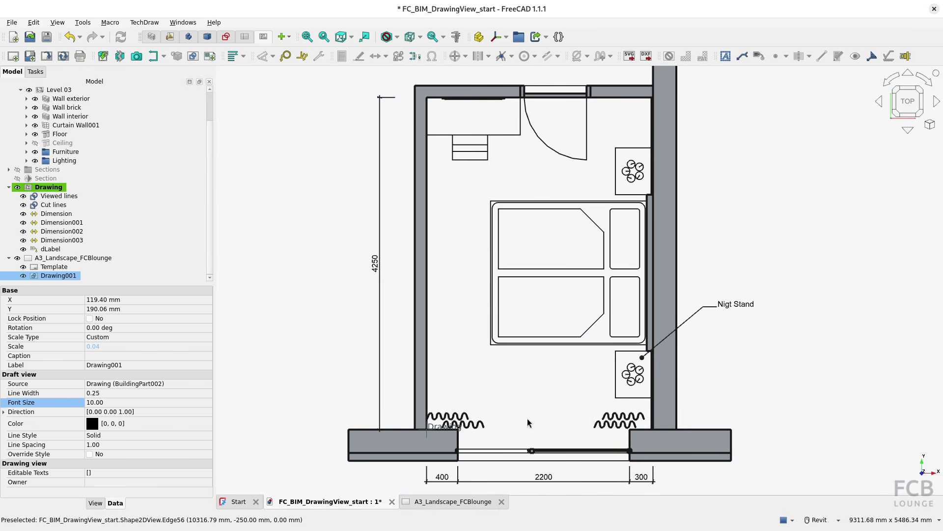
scroll(547, 400, down, 5)
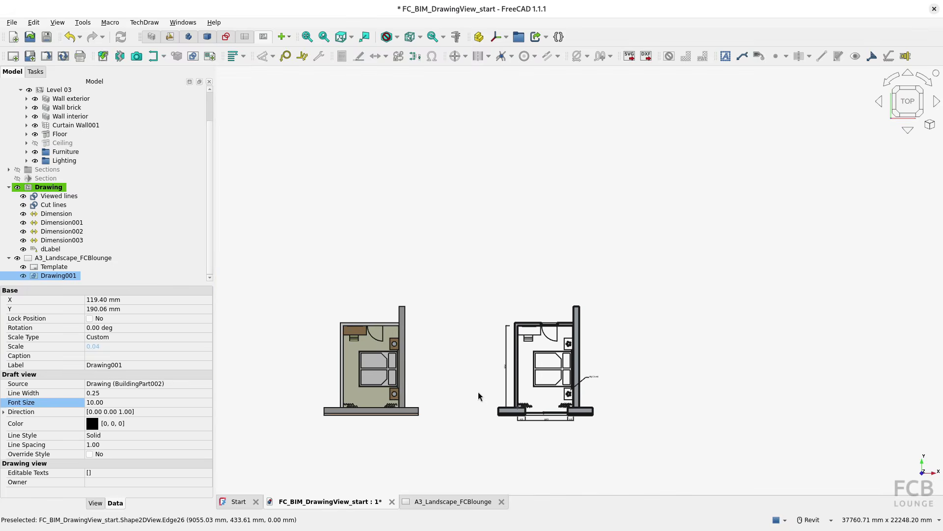
scroll(544, 387, up, 2)
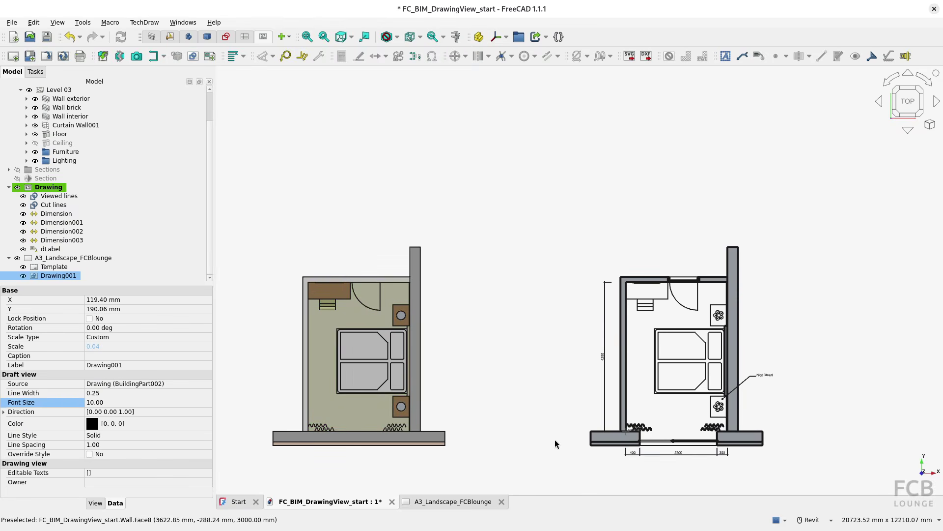
scroll(678, 431, up, 4)
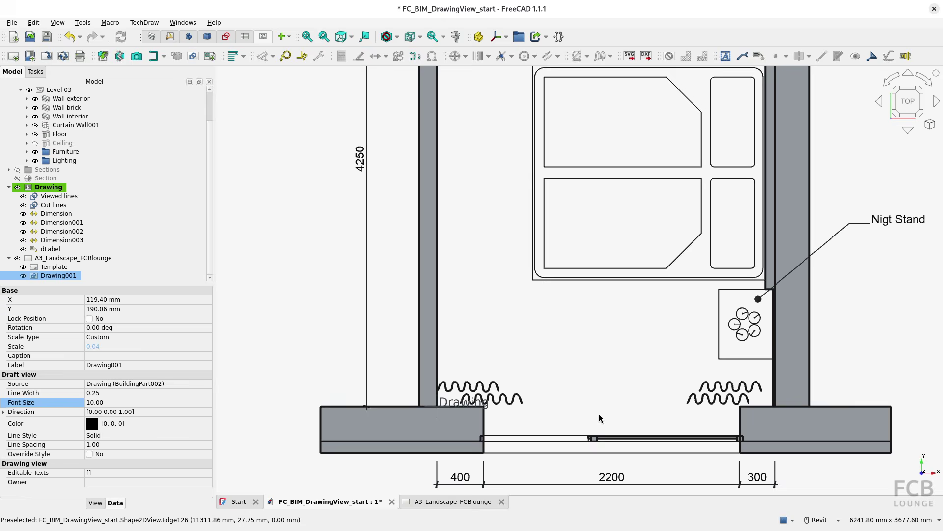
scroll(585, 409, down, 1)
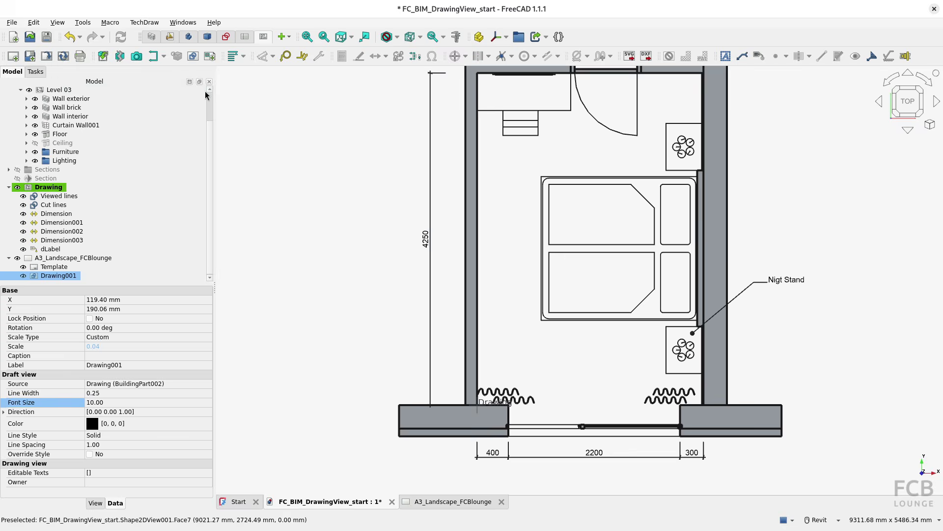
click(152, 37)
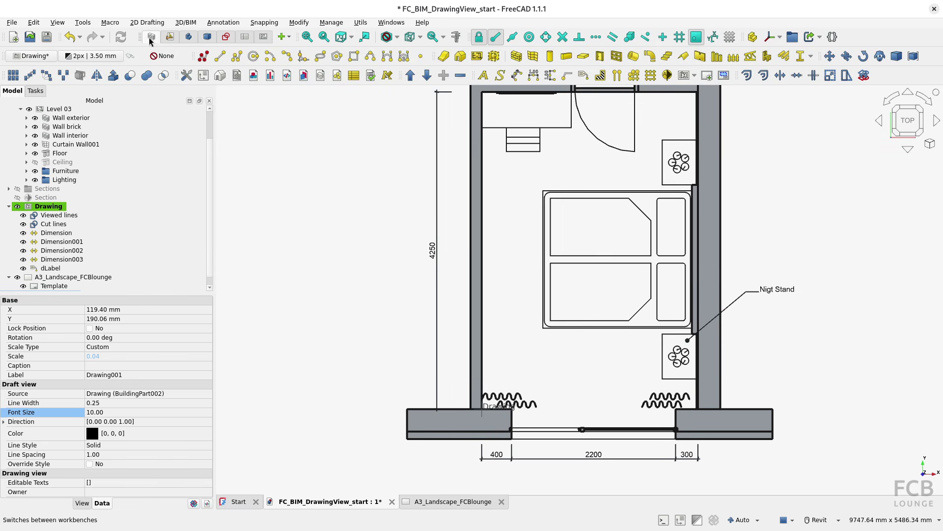
click(220, 55)
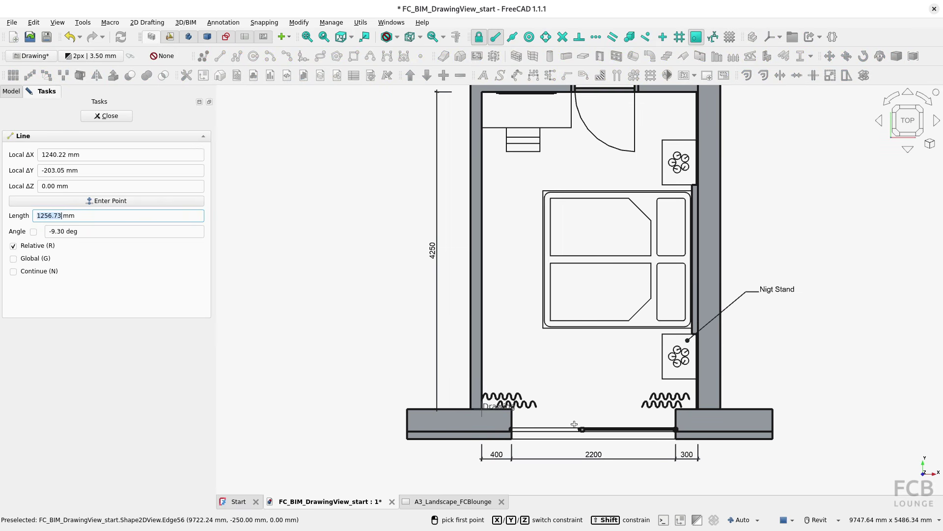
scroll(581, 426, up, 2)
click(582, 432)
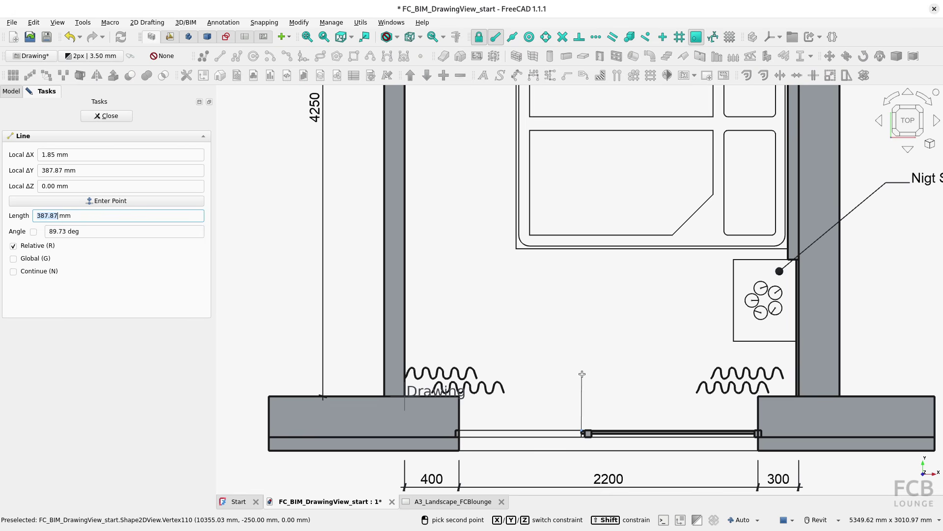
text(800)
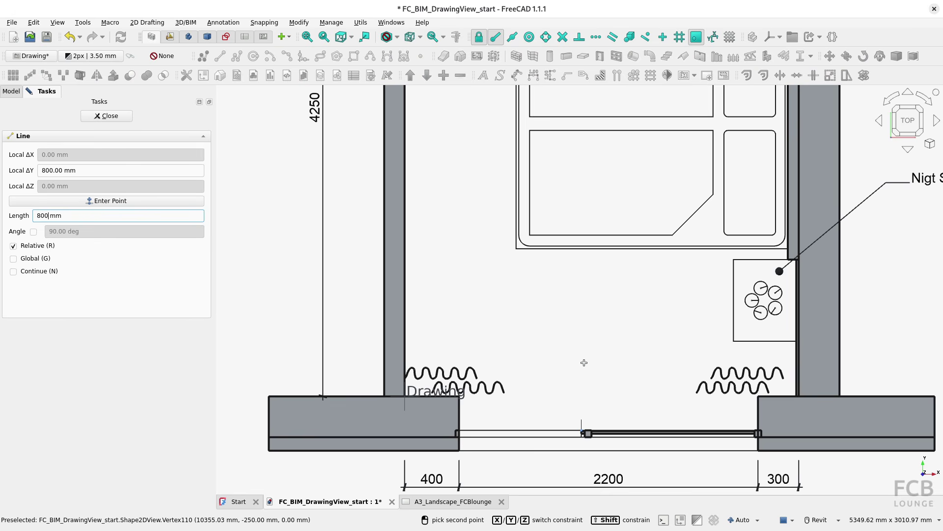
key(Return)
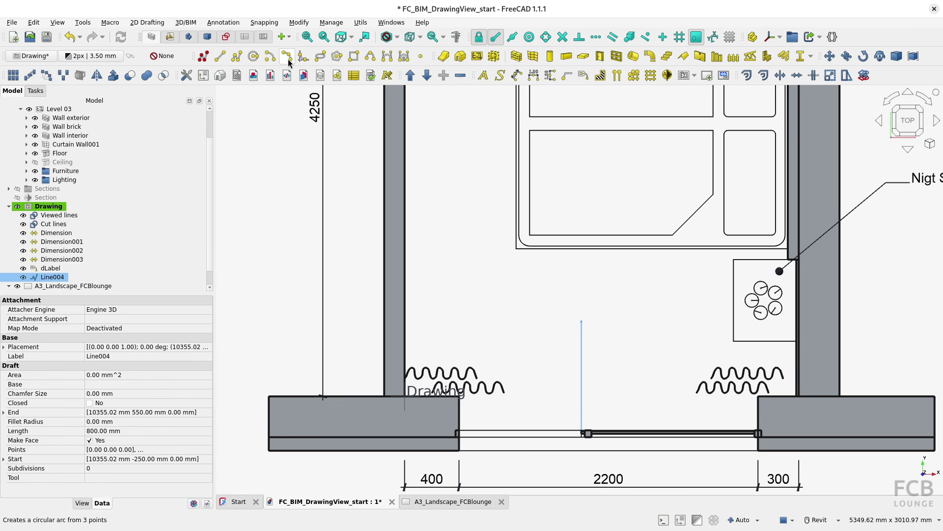
key(Escape)
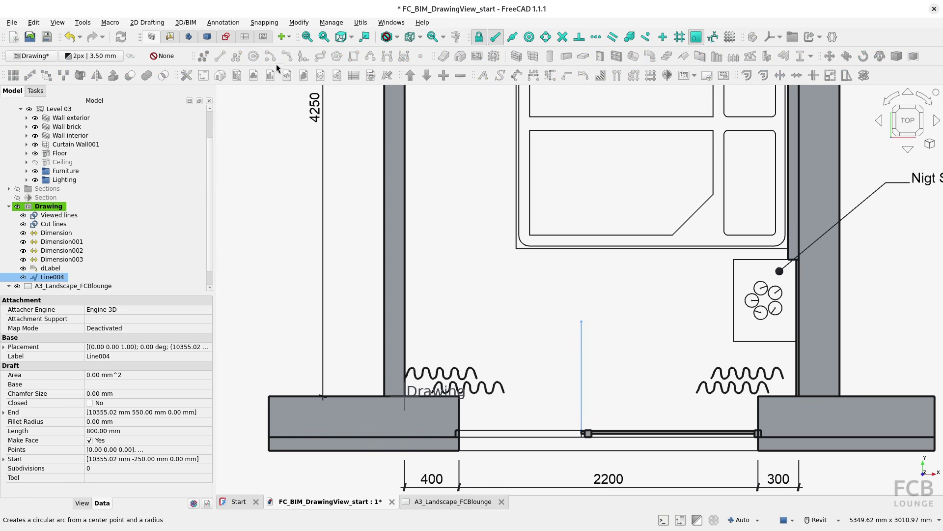
Step: Draw an 800 mm radius quarter arc centred on the line's lower end, from the line's upper end to the window on its left
click(270, 57)
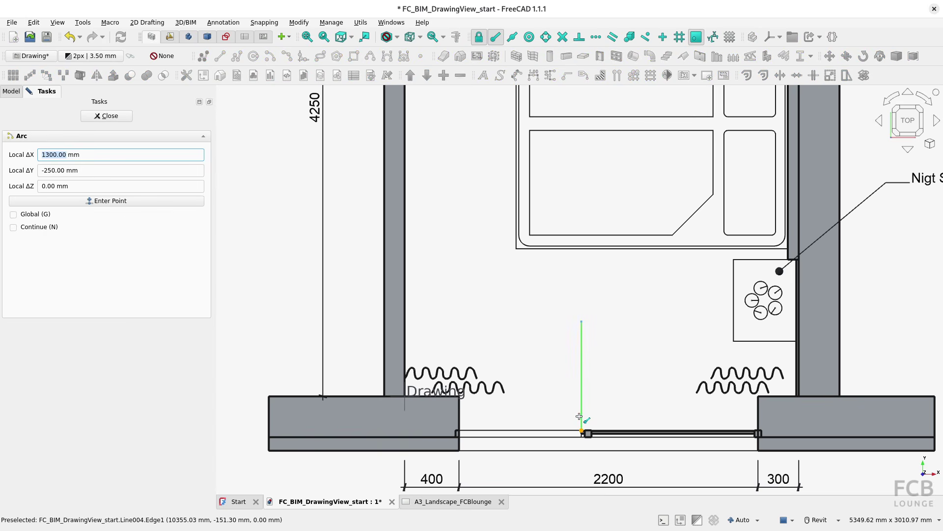
click(583, 422)
click(582, 323)
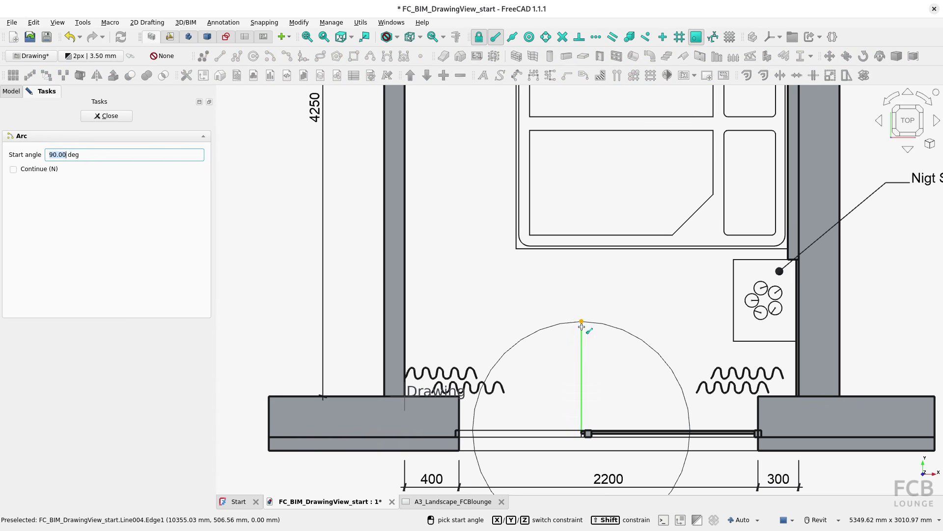
click(582, 326)
click(491, 430)
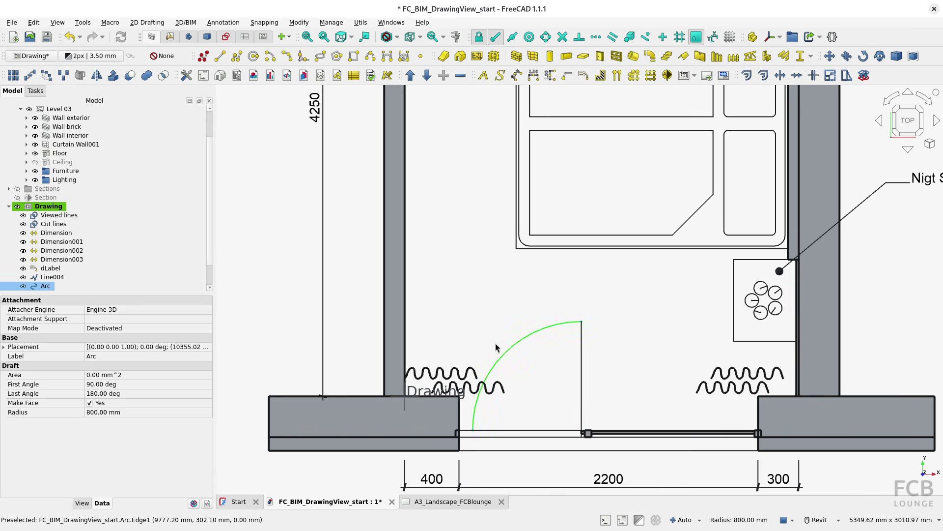
Step: Deactivate and reactivate the Drawing container that holds the floor plan's lines and annotations
double_click(45, 209)
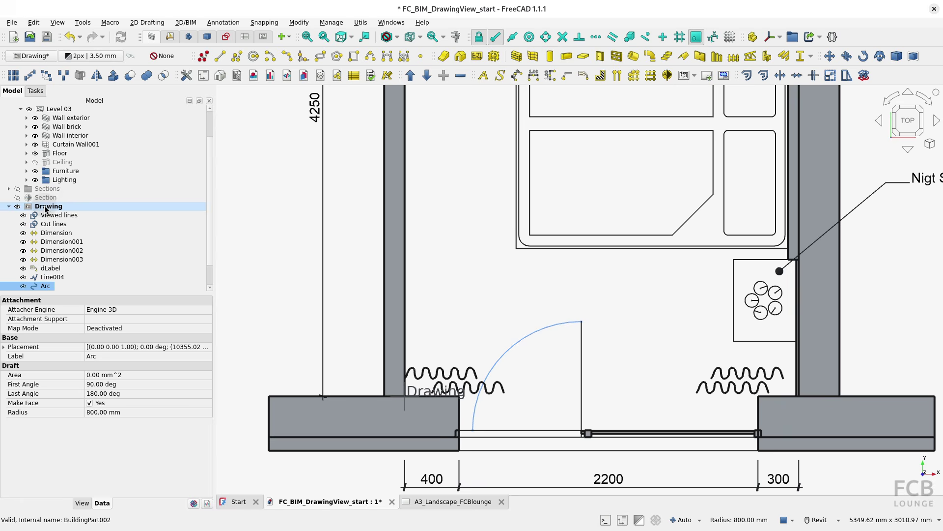
double_click(49, 208)
double_click(45, 208)
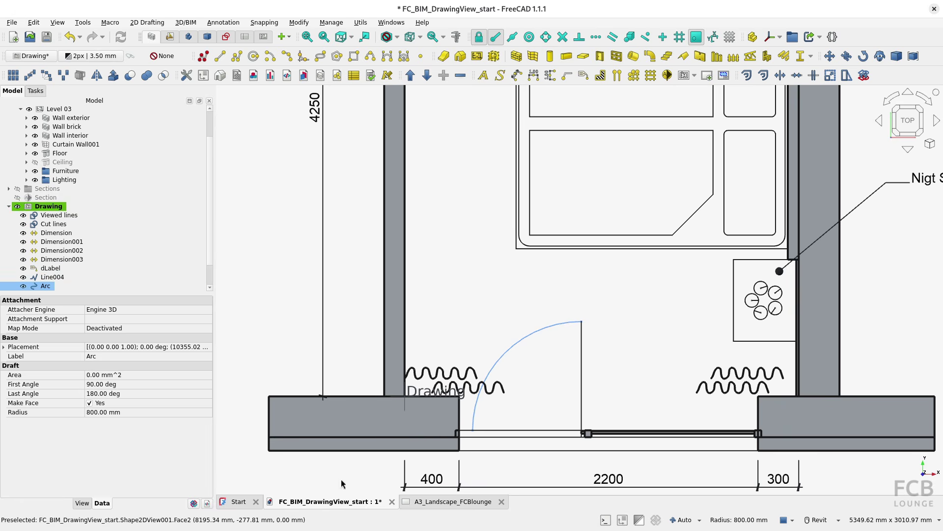
Step: Review the floor plan on the A3 page and deactivate the Drawing container in the model view
click(449, 502)
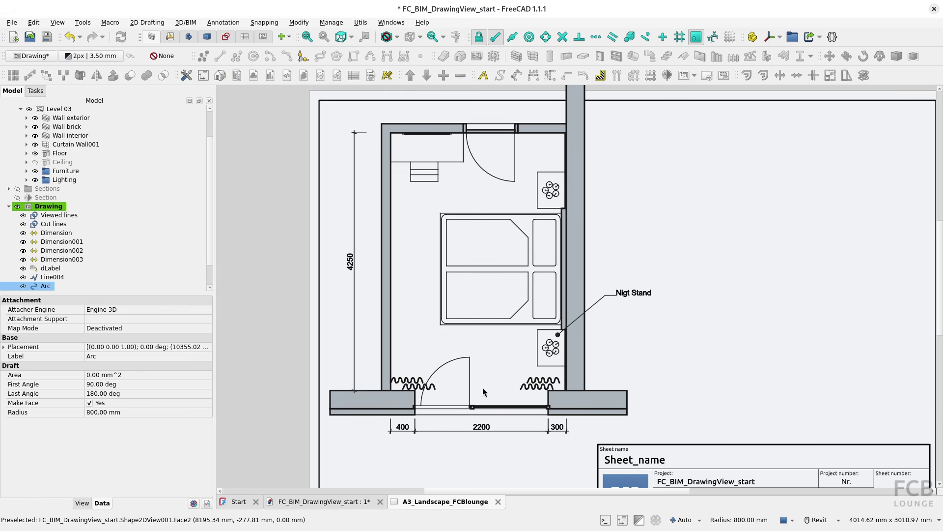
scroll(483, 383, down, 3)
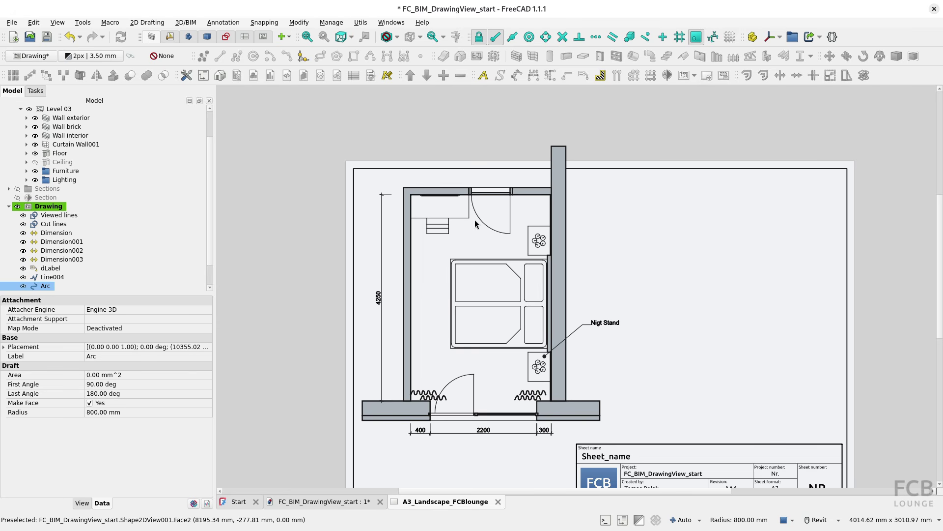
click(321, 509)
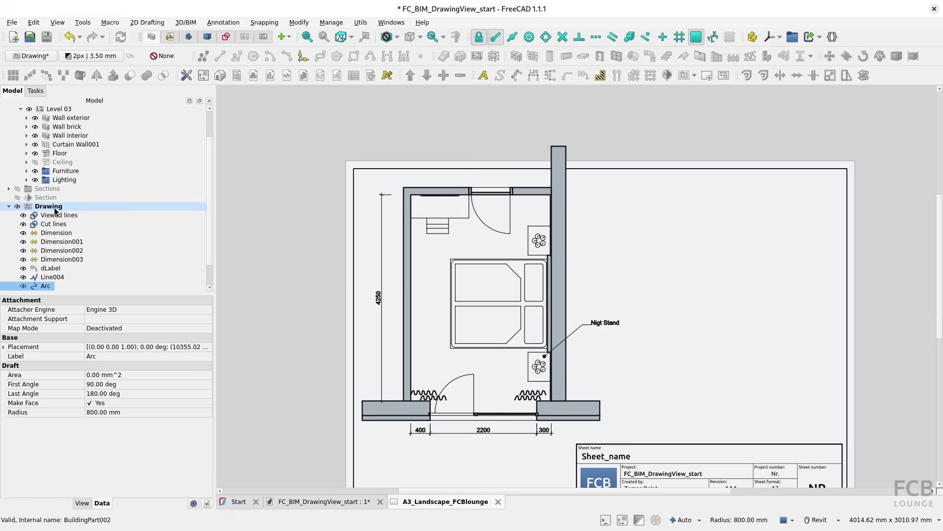
right_click(53, 207)
click(104, 9)
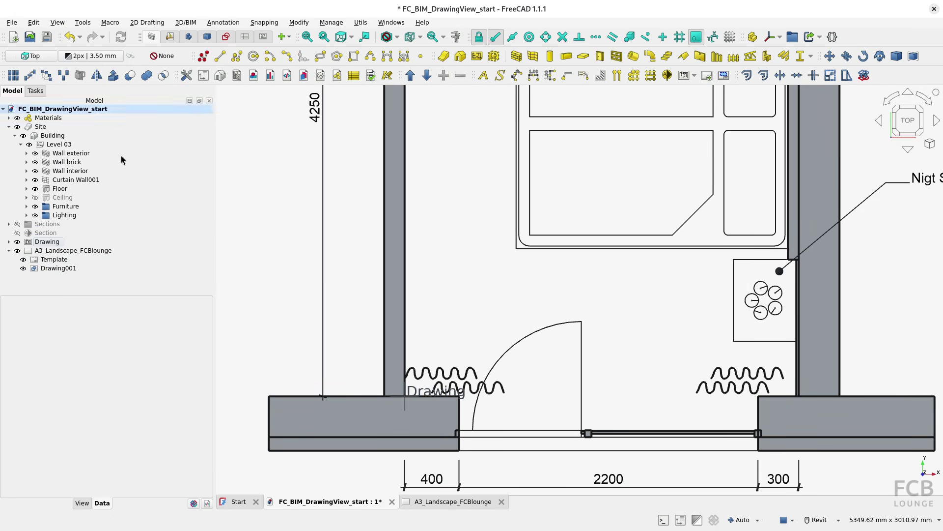
Step: Make the Section plane visible over the bedroom model
scroll(534, 300, down, 5)
scroll(535, 298, down, 3)
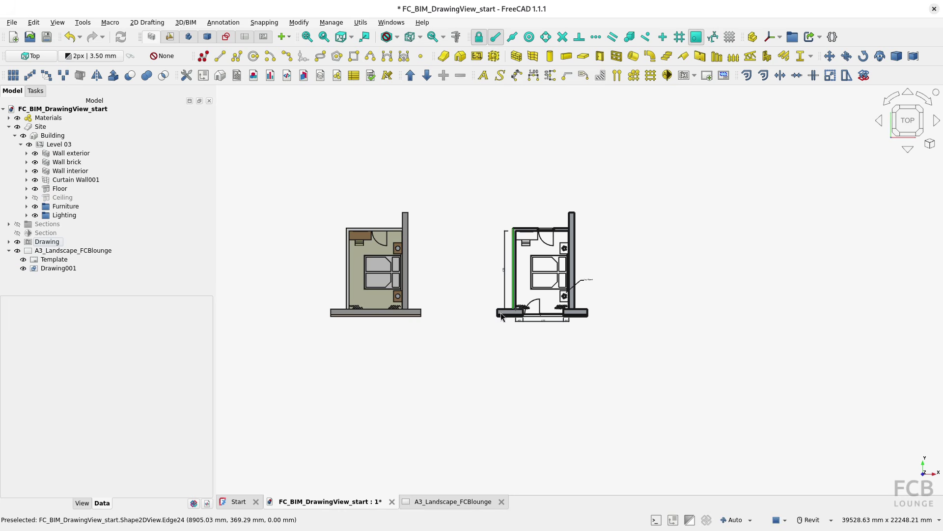
click(17, 233)
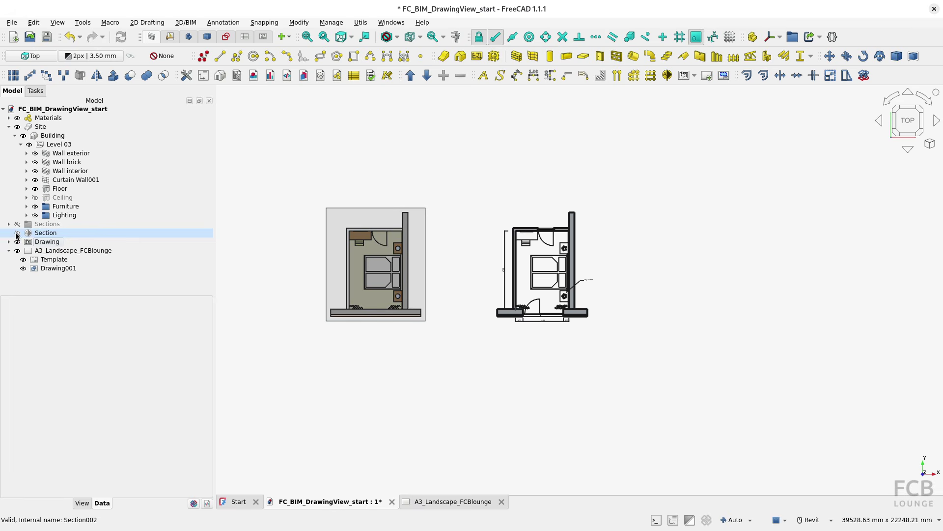
scroll(462, 298, up, 4)
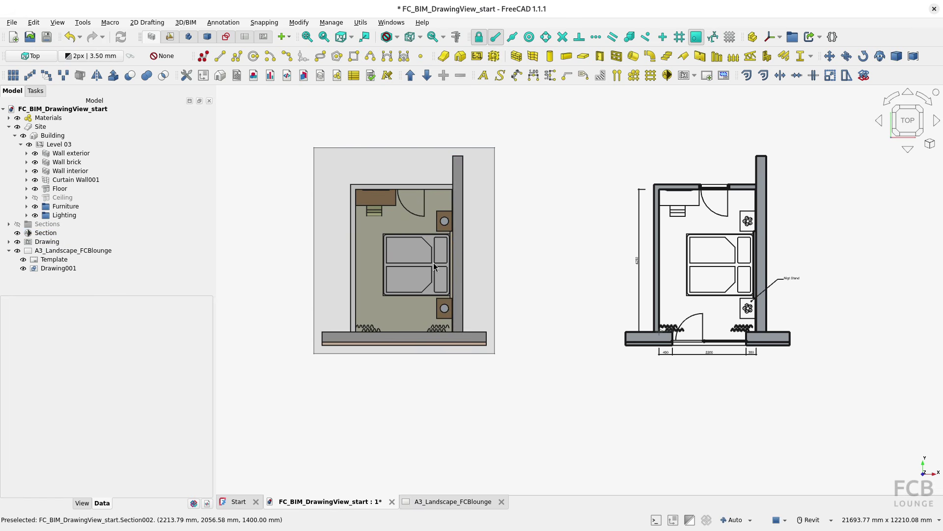
Step: Set the Section plane's display height to 5000 mm and its display length to 4000 mm
click(315, 267)
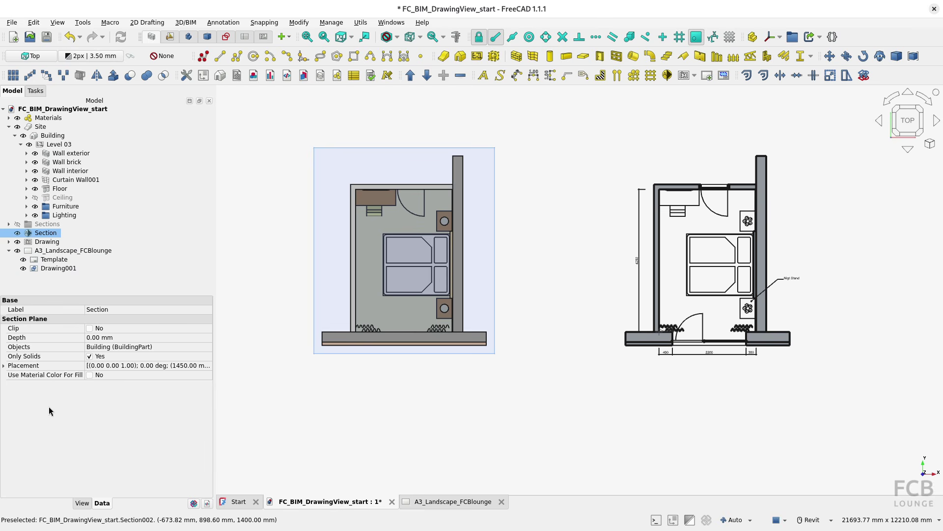
click(82, 504)
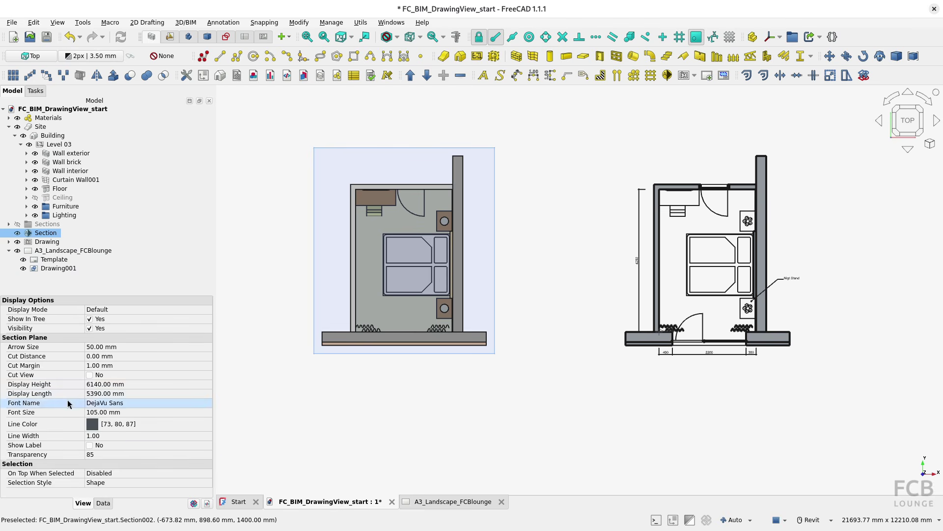
click(101, 384)
double_click(101, 385)
text(5000)
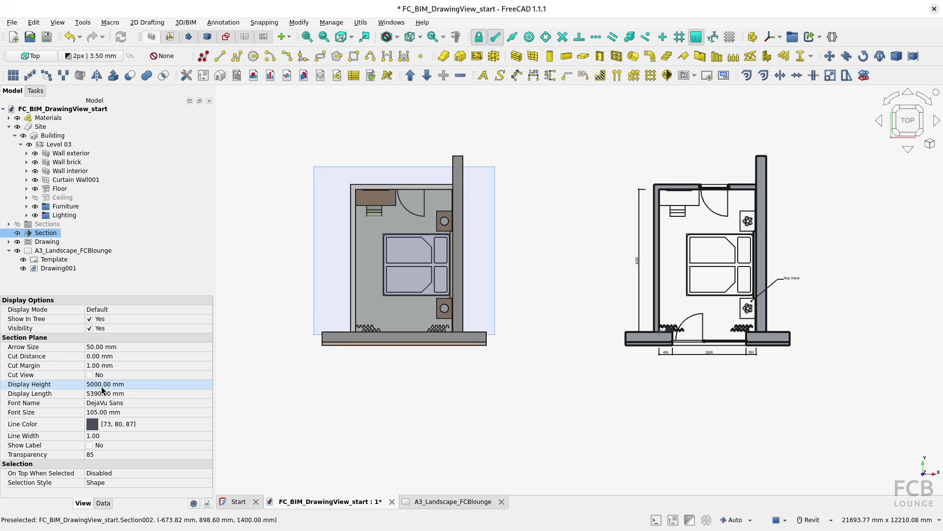
click(106, 393)
double_click(105, 393)
text(4500)
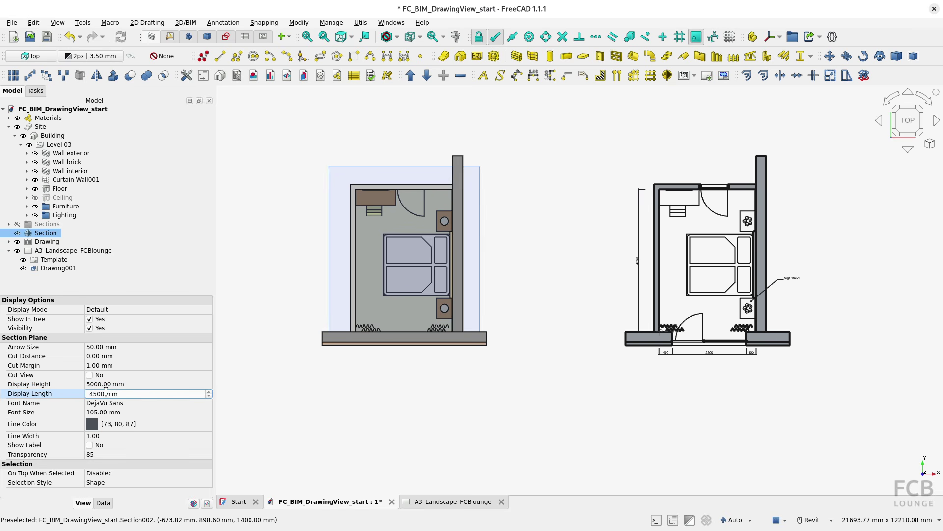
key(BackSpace)
key(BackSpace)
key(BackSpace)
text(000)
key(Return)
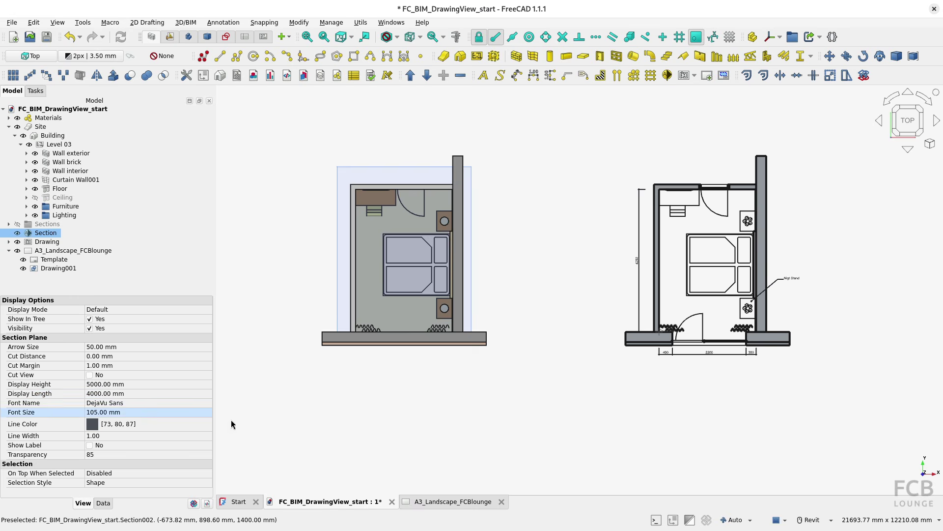
Step: Move the Section plane about 400 mm along negative Y to span the window wall, and check the floor plan on the A3 page
scroll(393, 294, up, 1)
key(v)
key(3)
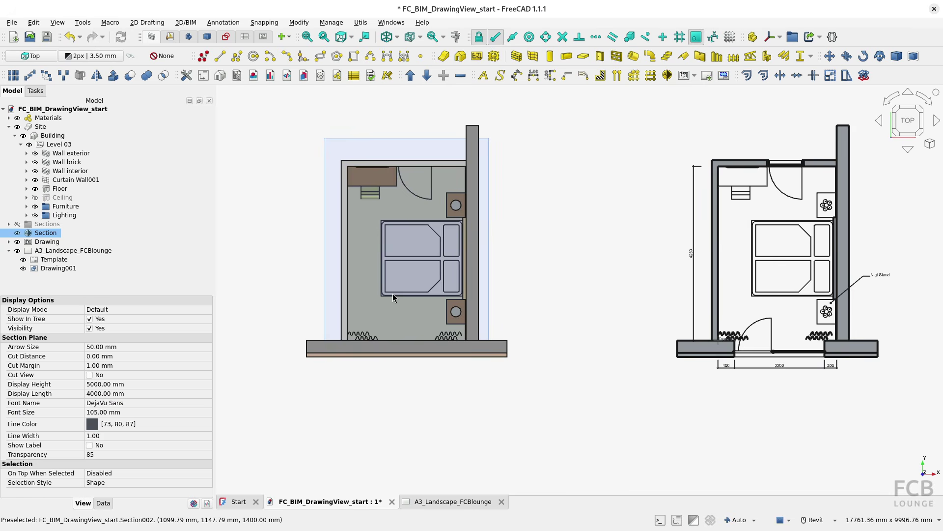
scroll(339, 295, up, 1)
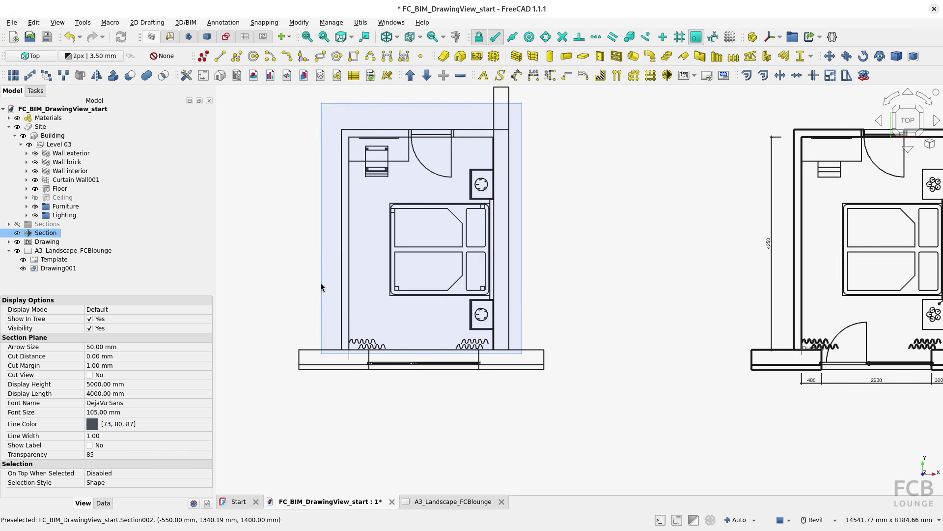
key(m)
key(v)
click(297, 247)
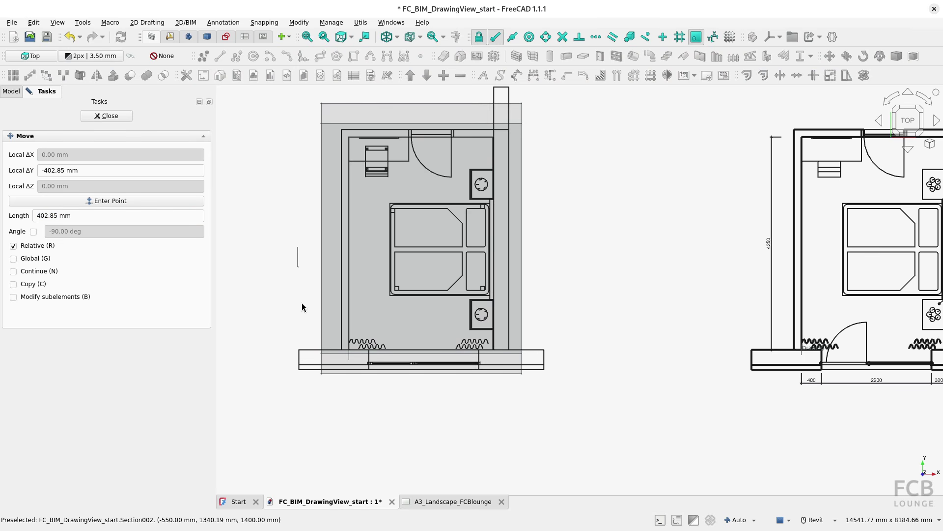
click(293, 332)
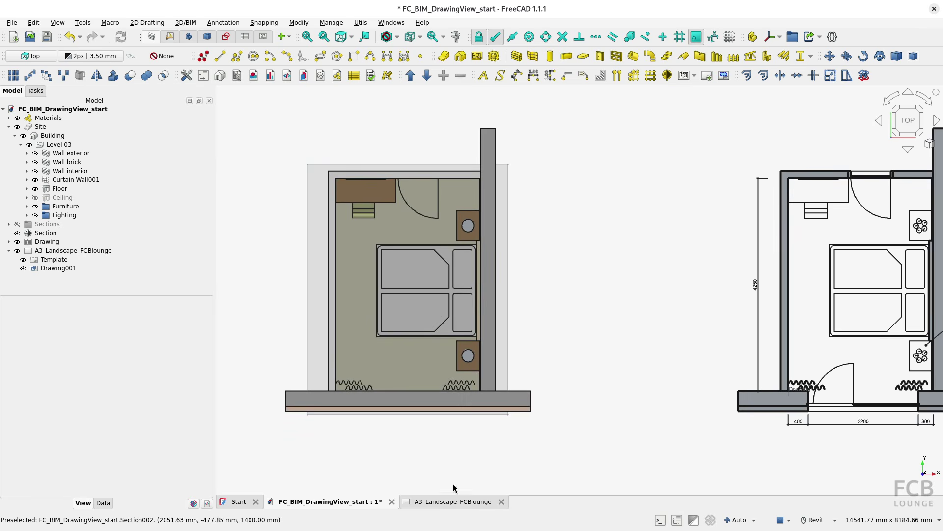
click(453, 501)
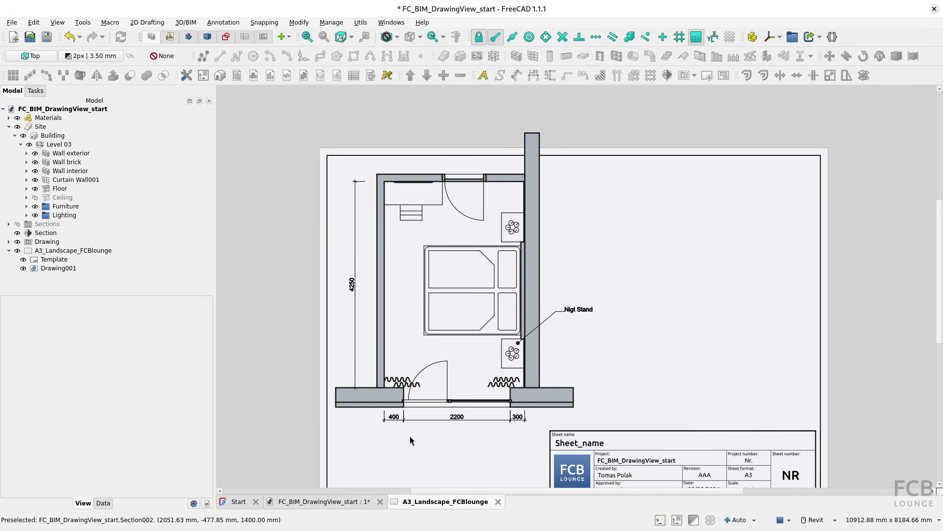
Step: In the model view, enable Clip for both the Viewed lines and Cut lines of the Drawing container
click(329, 501)
scroll(641, 395, down, 2)
middle_drag(642, 394, 583, 402)
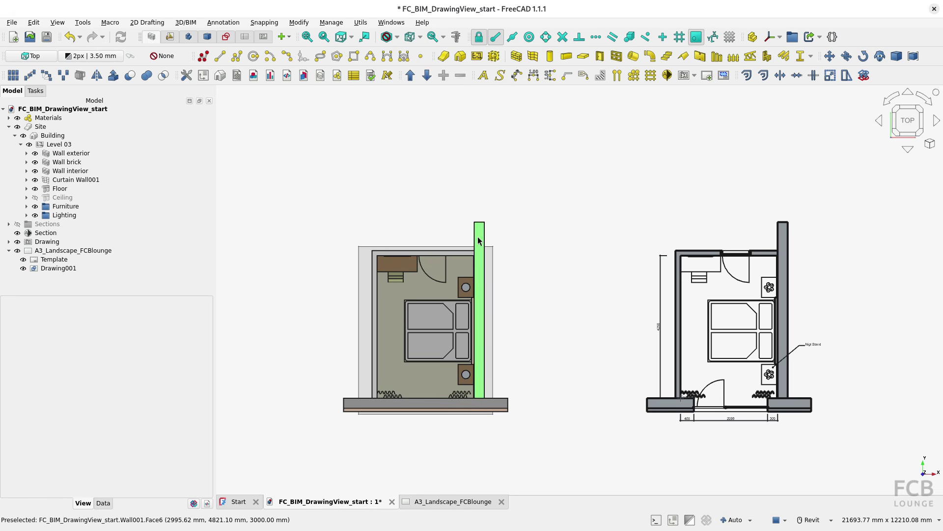
click(9, 242)
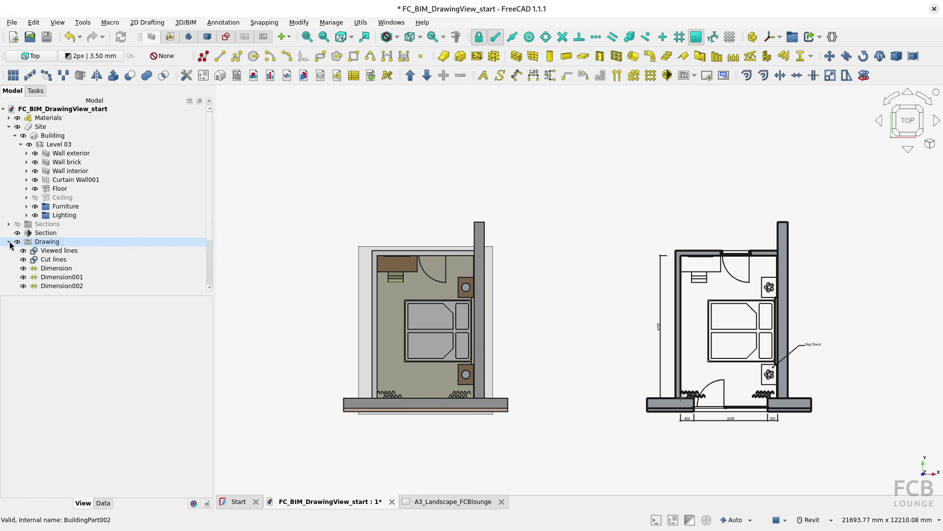
click(60, 250)
ctrl+click(60, 262)
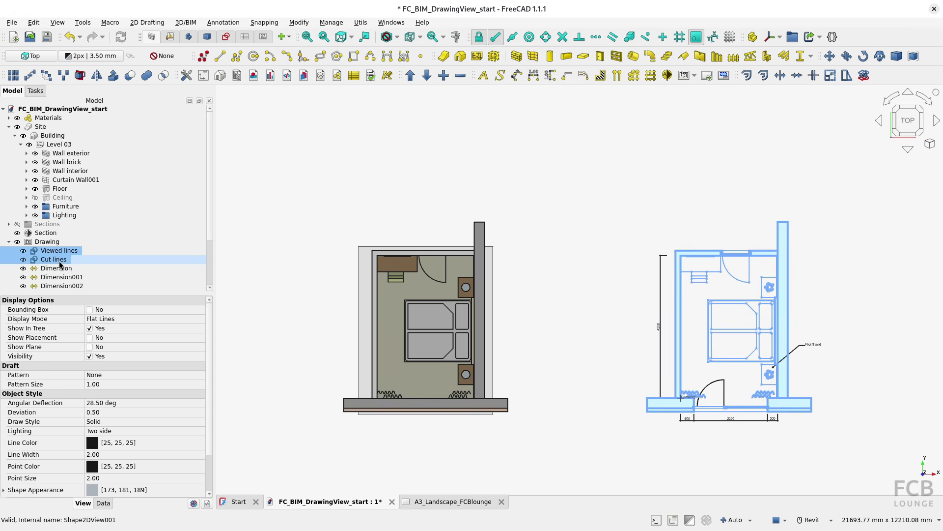
click(103, 503)
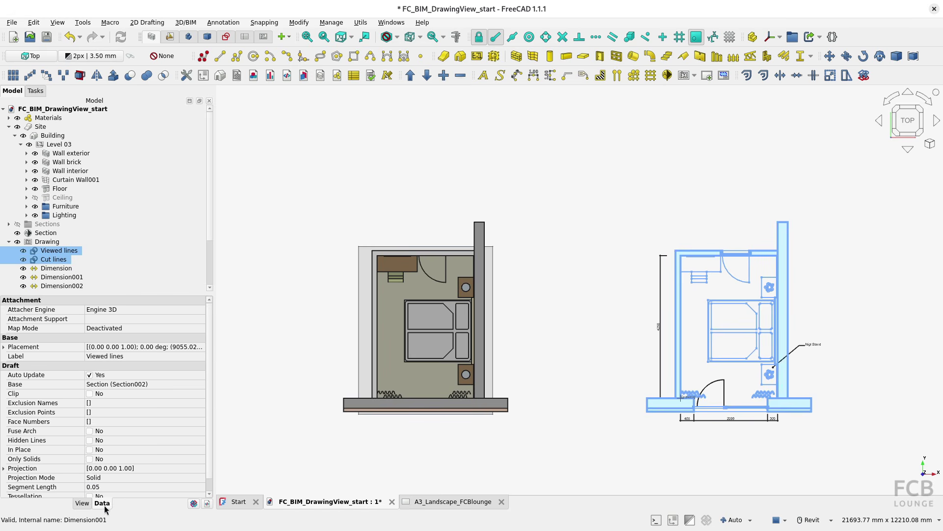
click(79, 395)
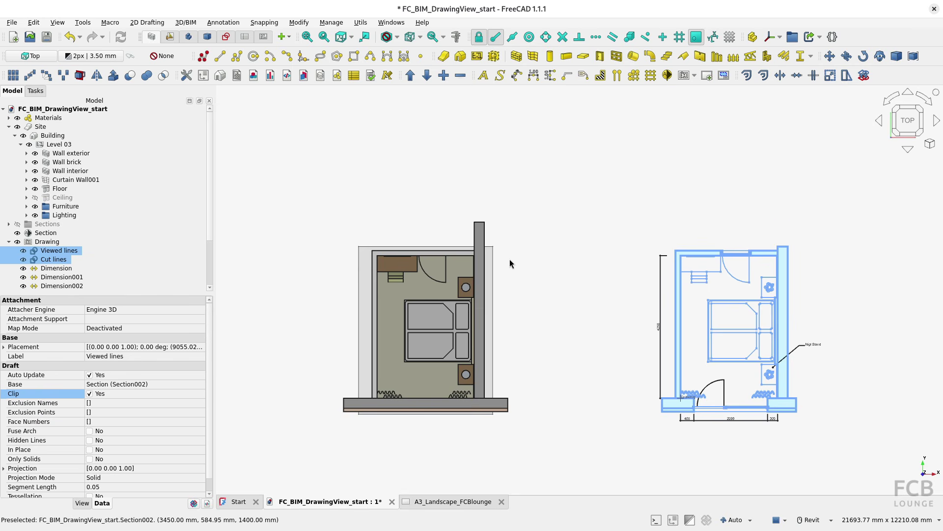
Step: Move the floor plan view slightly down on the A3 page so its upper edge sits inside the sheet frame
click(640, 424)
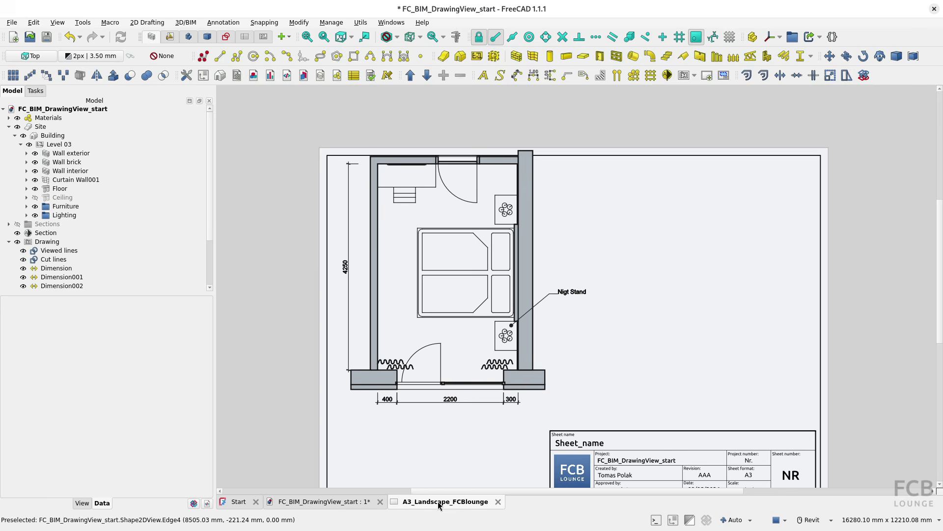
click(433, 502)
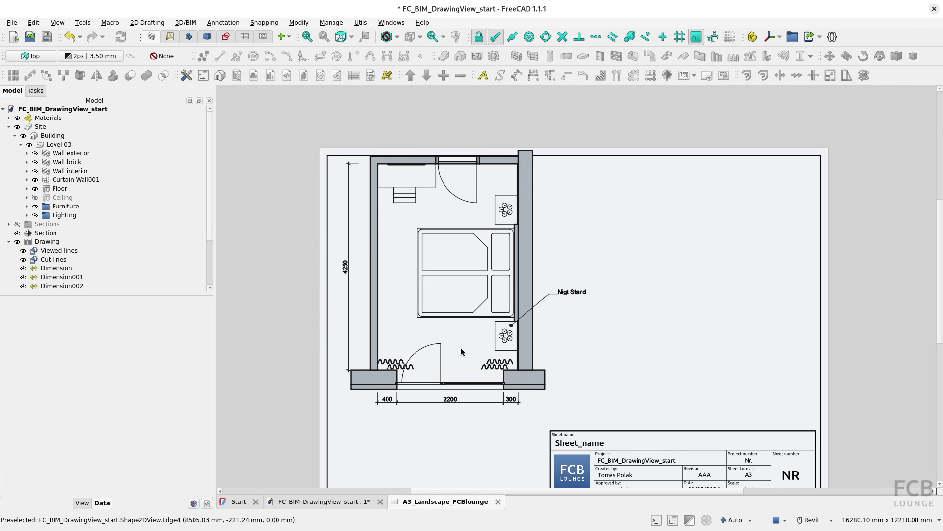
drag(517, 294, 521, 313)
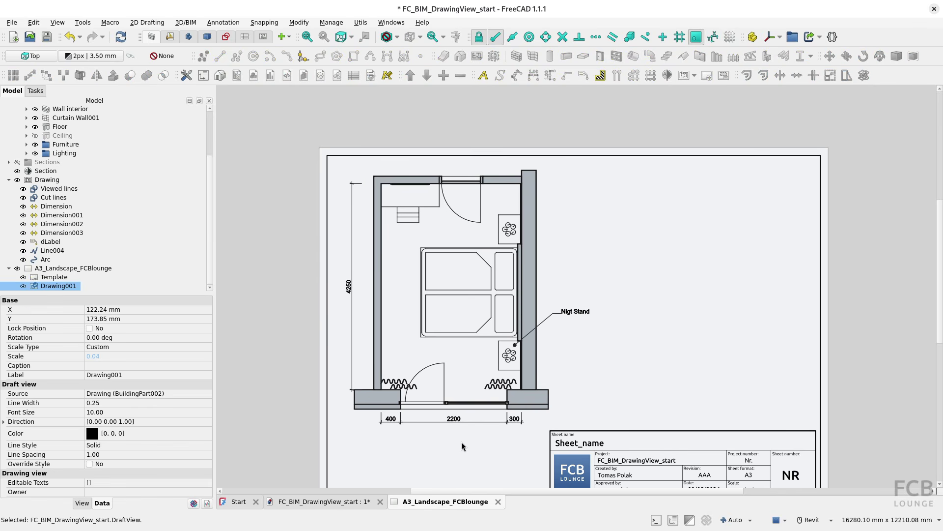
Step: Hide the Section plane in the model view and view the room in perspective from the window side
click(328, 503)
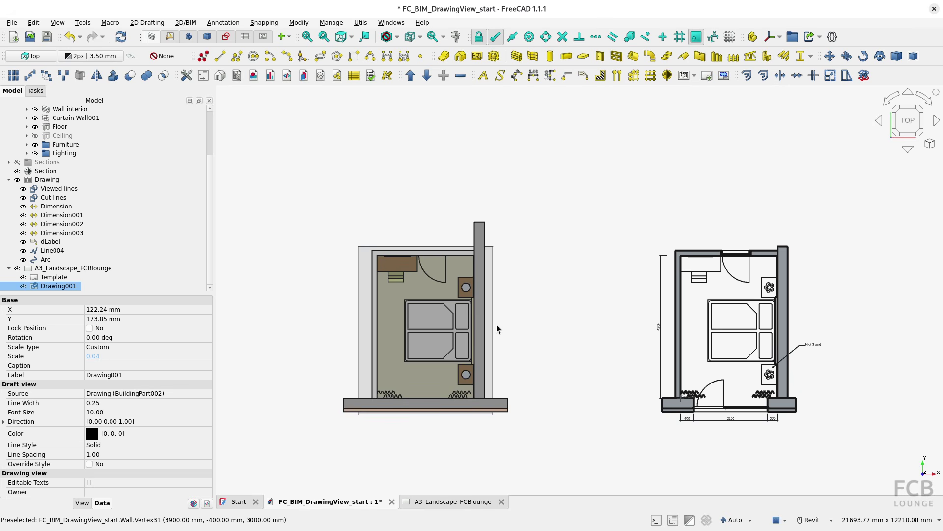
shift+middle_drag(565, 400, 632, 354)
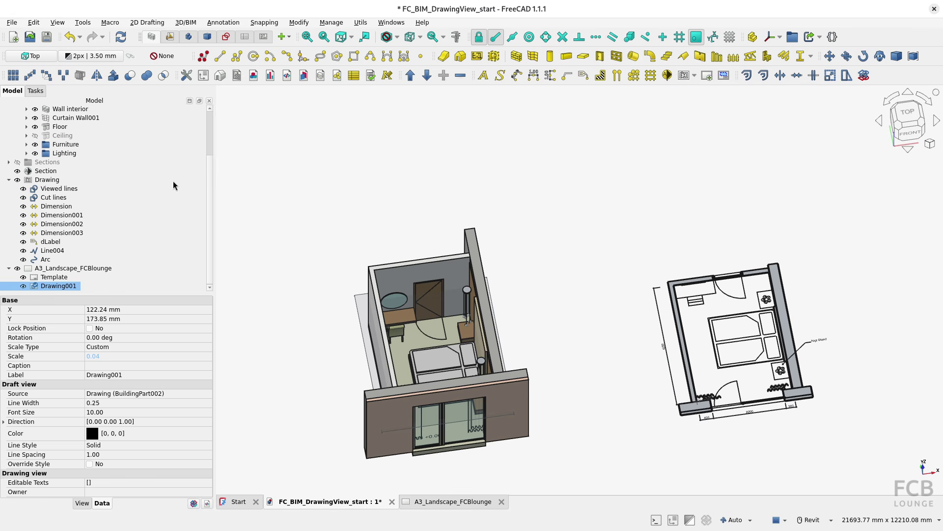
click(16, 171)
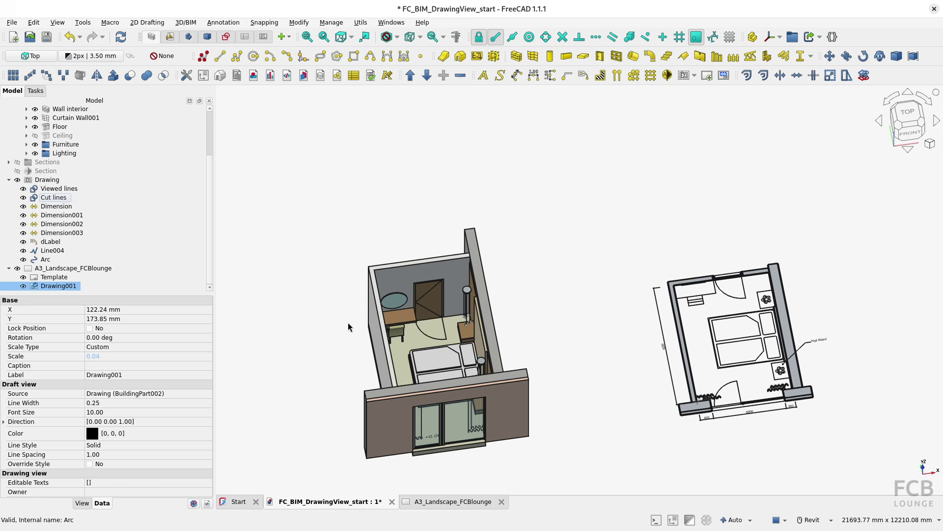
middle_drag(477, 387, 491, 363)
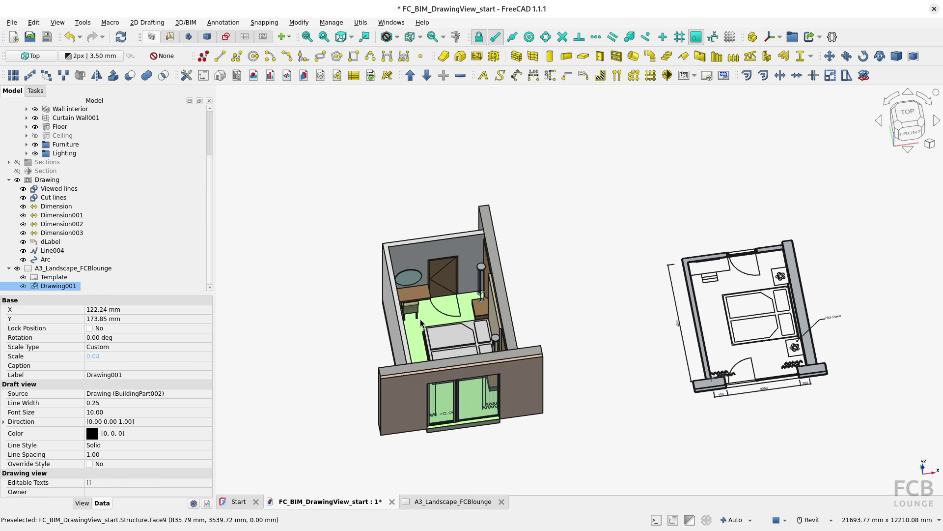
shift+middle_drag(330, 372, 355, 365)
click(355, 365)
Step: Reveal the contents of the Sections group and make the vertical Section 105a plane visible
click(9, 162)
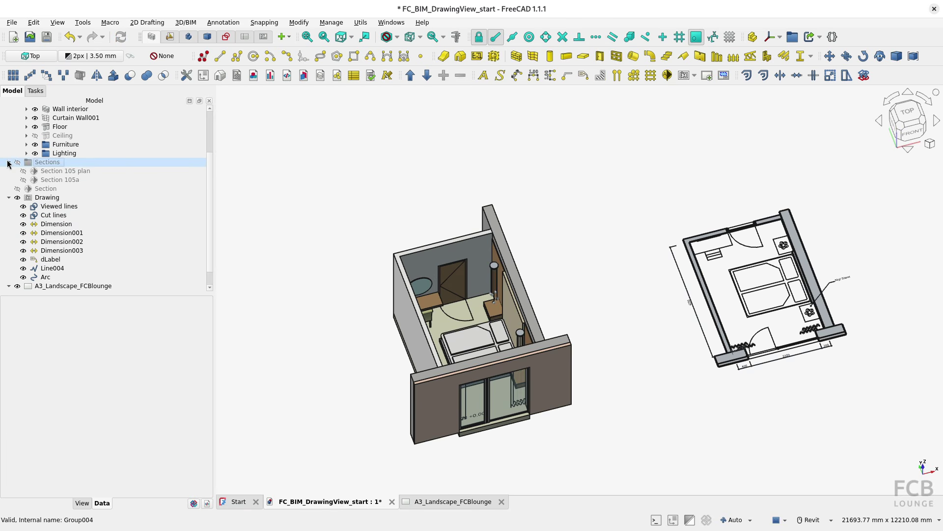
click(23, 179)
scroll(461, 285, up, 4)
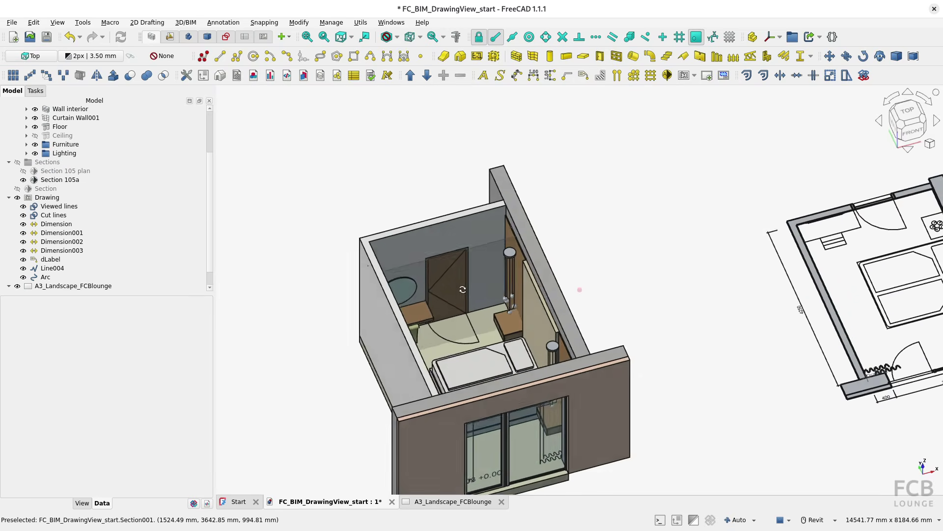
shift+middle_drag(462, 290, 464, 273)
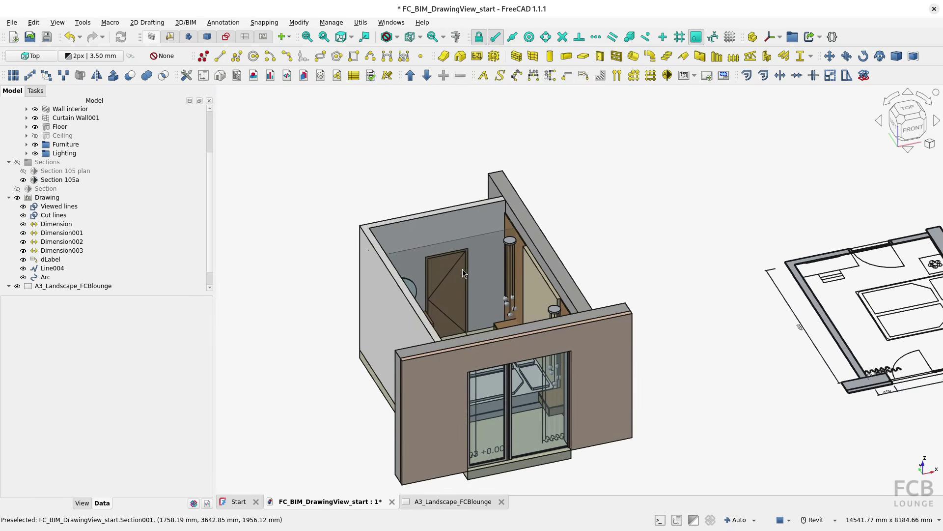
Step: Create 2D views from the Section 105a plane
click(461, 238)
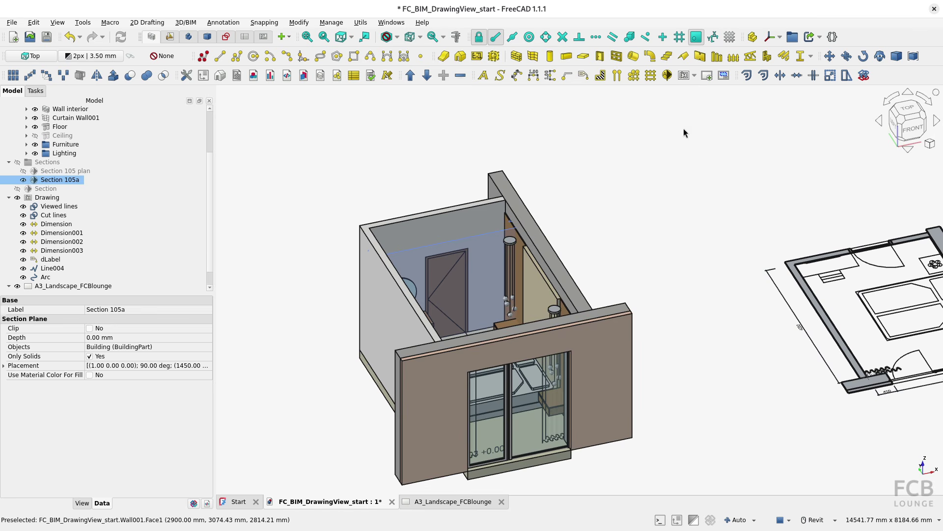
click(685, 77)
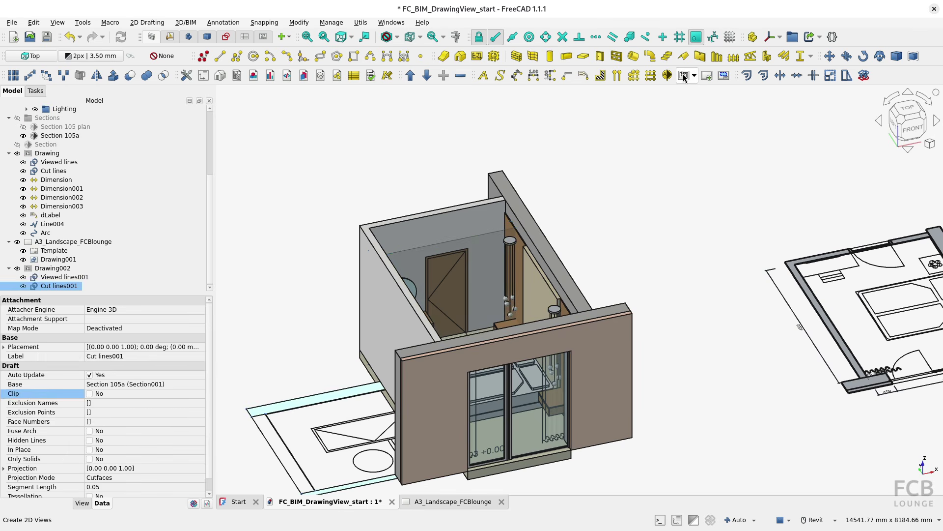
scroll(635, 207, down, 2)
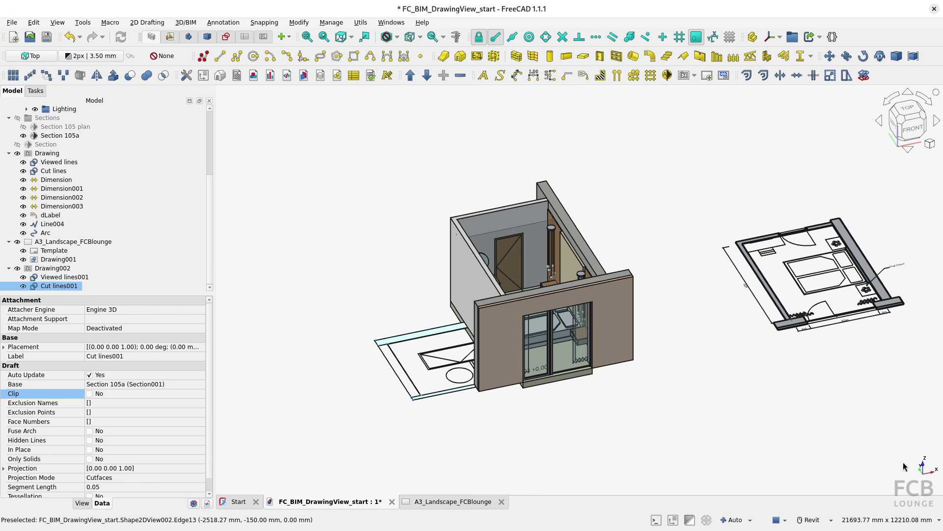
Step: View the model from above and move Drawing002 into the empty space to the right of the floor plan drawing
click(907, 110)
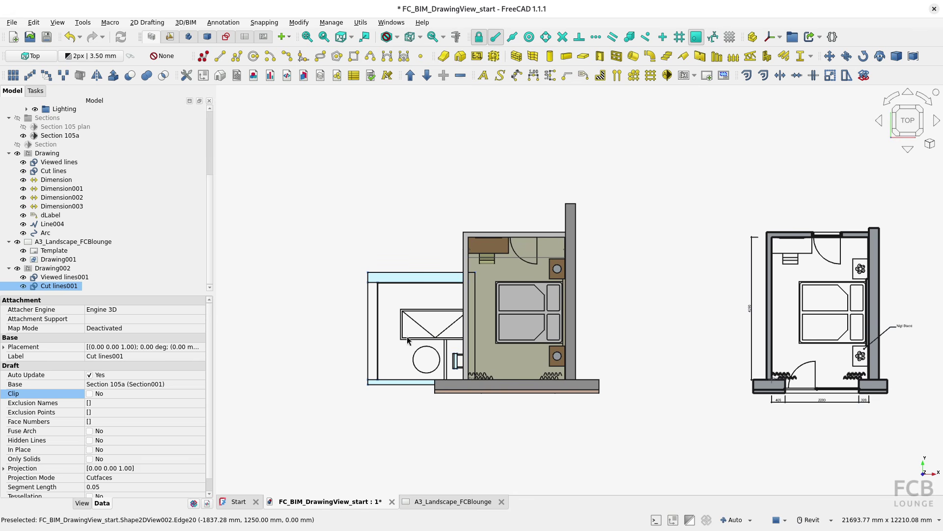
middle_drag(383, 330, 333, 300)
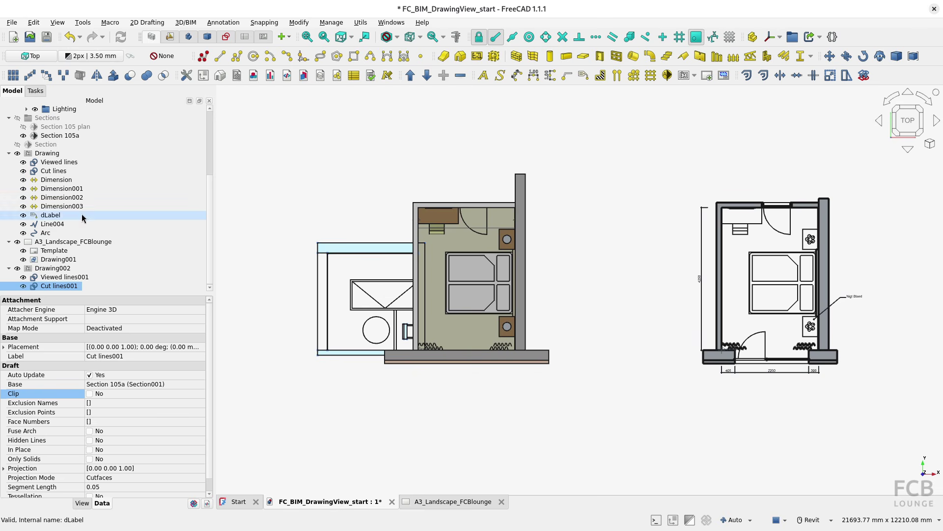
click(53, 269)
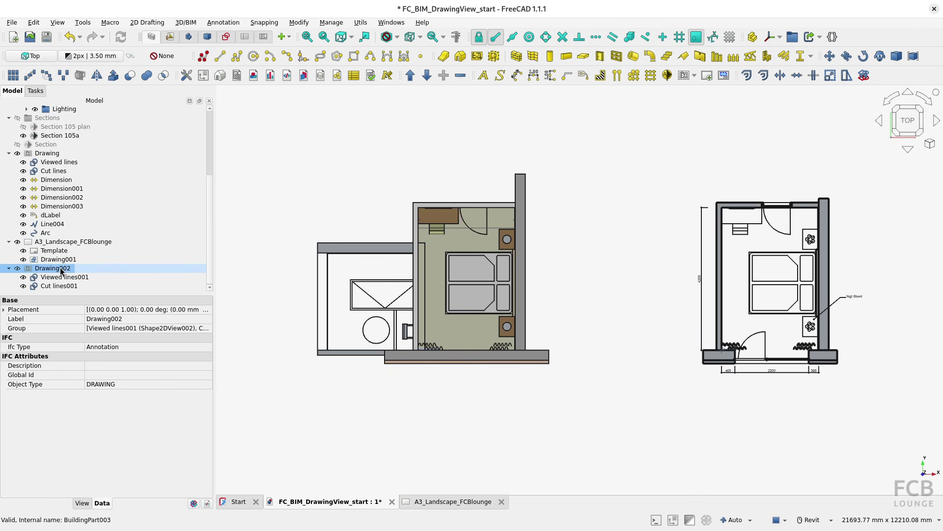
click(830, 56)
click(343, 355)
middle_drag(853, 362, 465, 334)
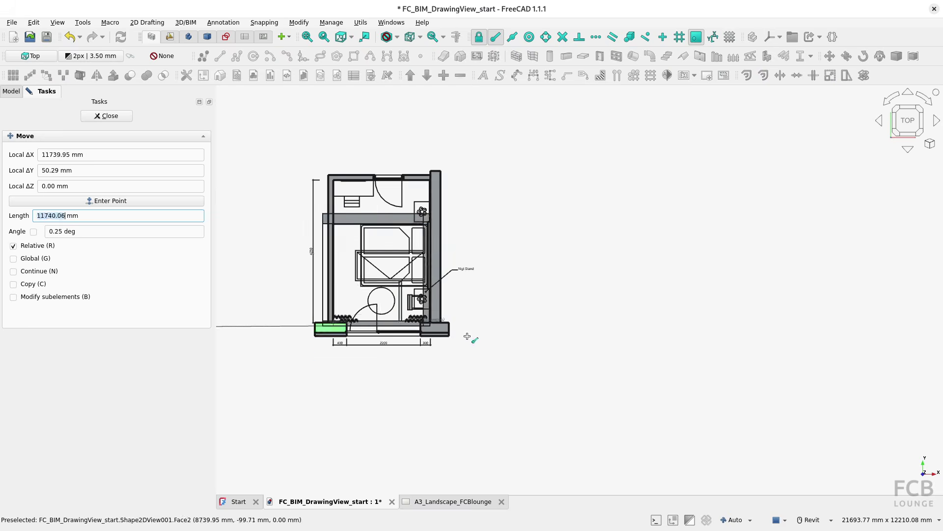
click(596, 331)
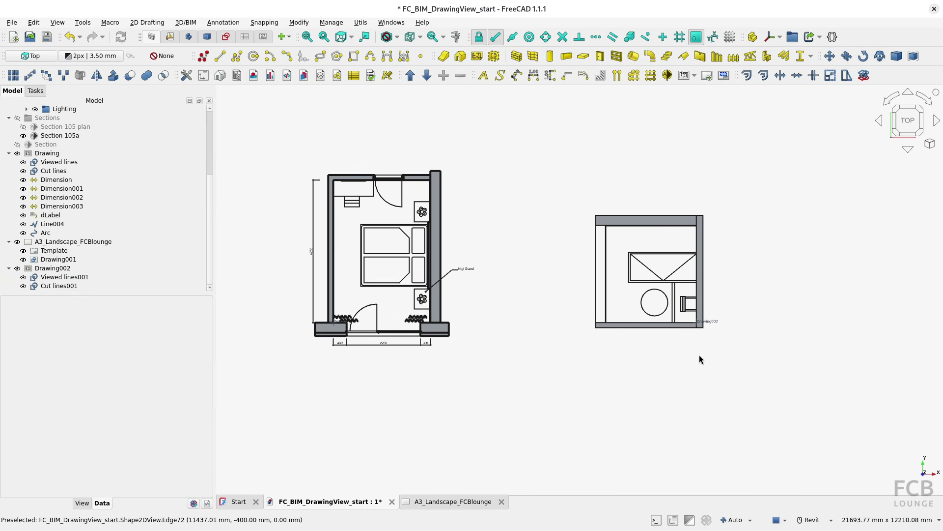
Step: Rotate Drawing002 by 270 degrees about its lower right corner so the section stands upright
click(708, 321)
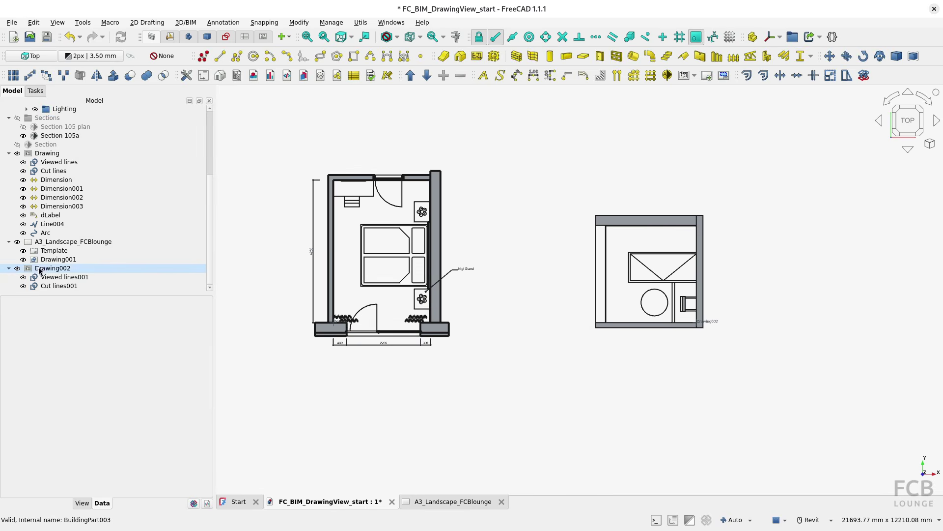
click(865, 57)
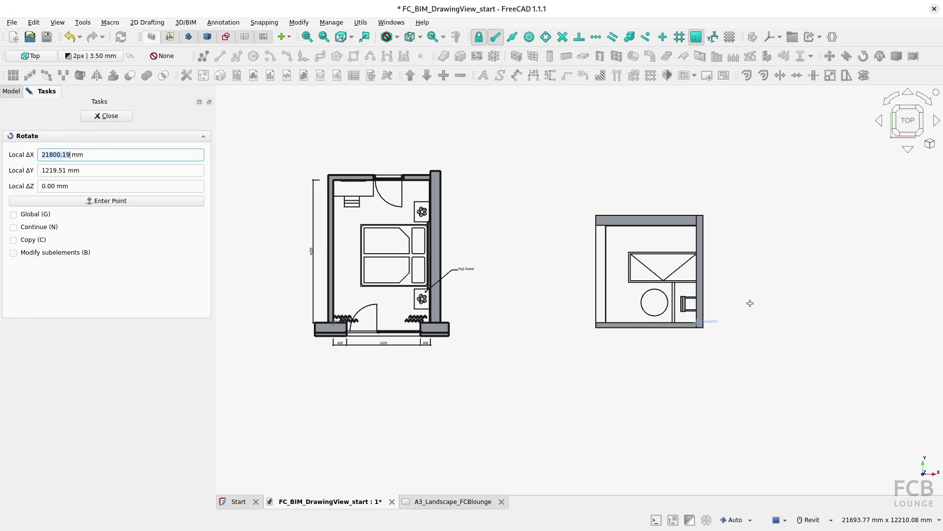
click(703, 327)
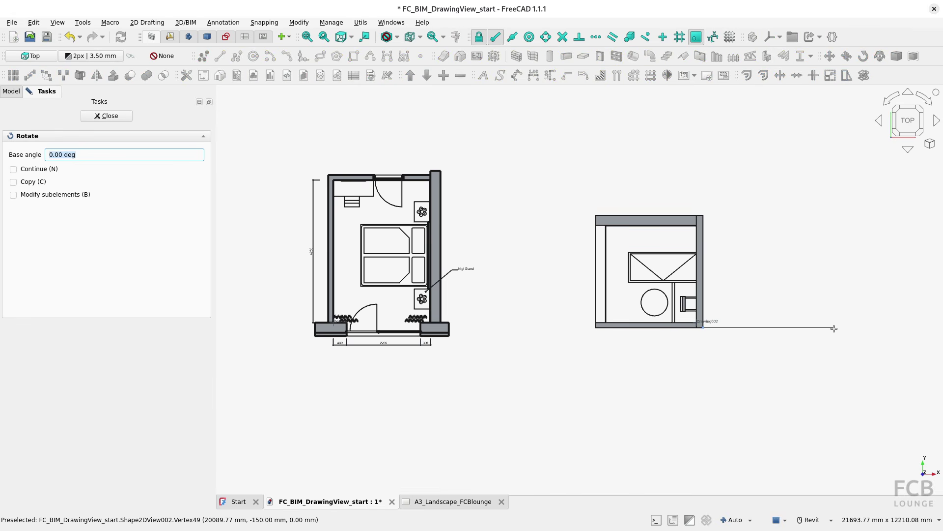
click(835, 328)
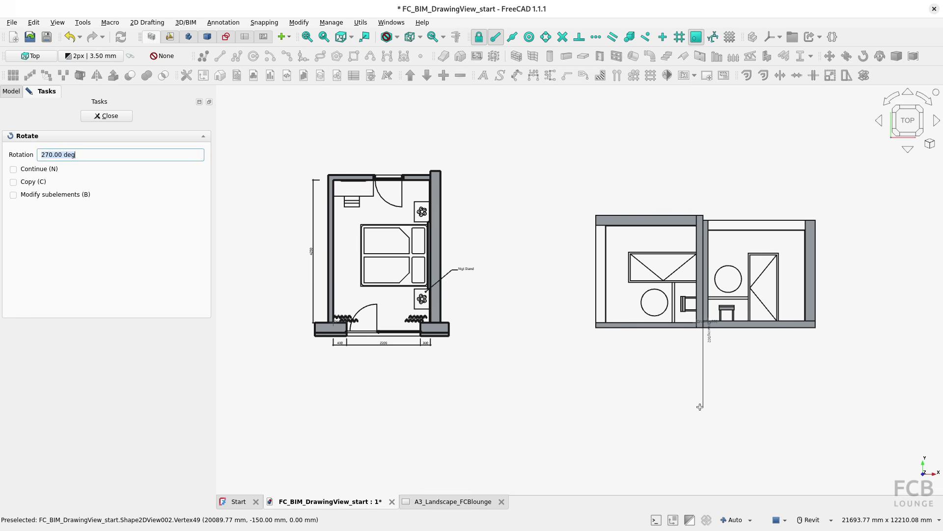
click(701, 410)
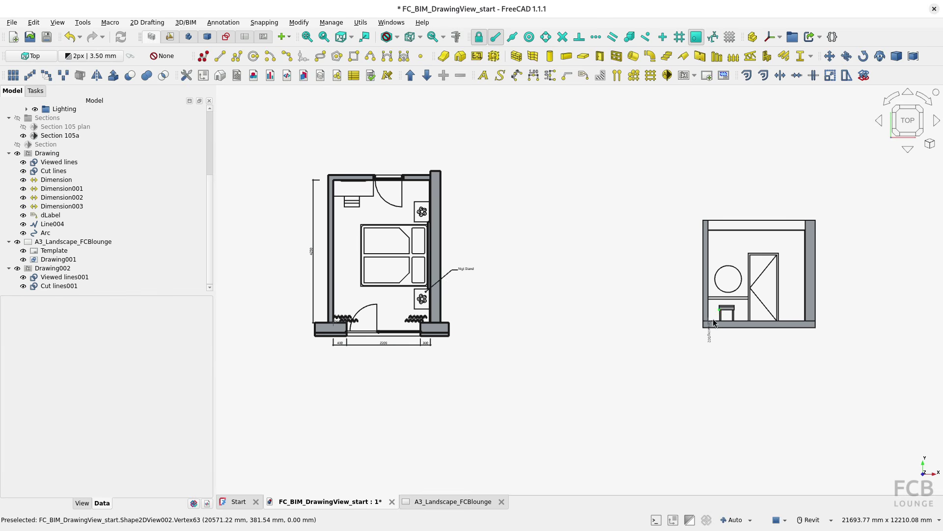
Step: Insert Drawing002 as a view on the A3_Landscape_FCBlounge page and show that page
click(52, 269)
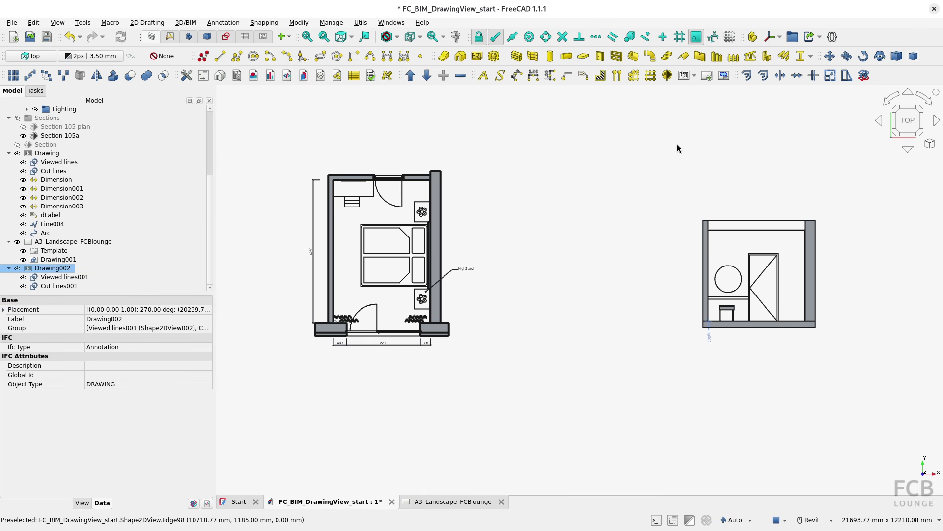
click(723, 78)
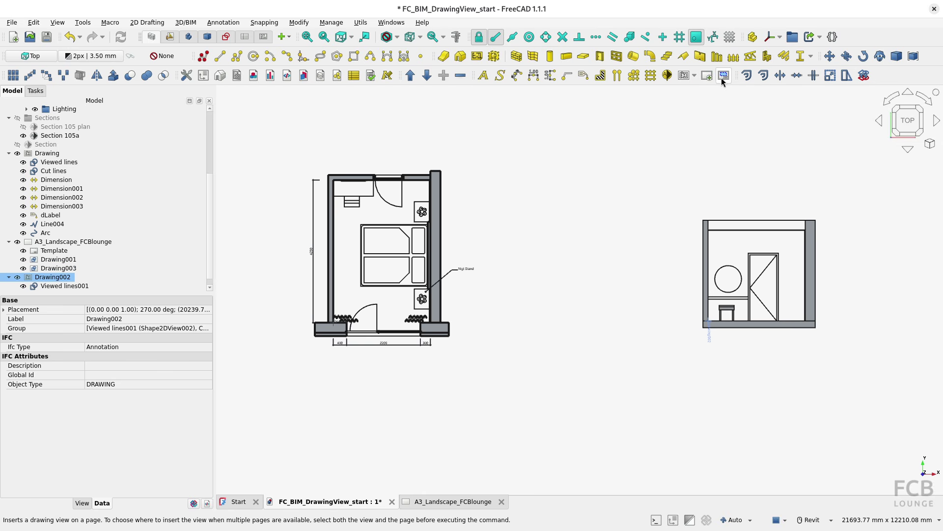
click(447, 501)
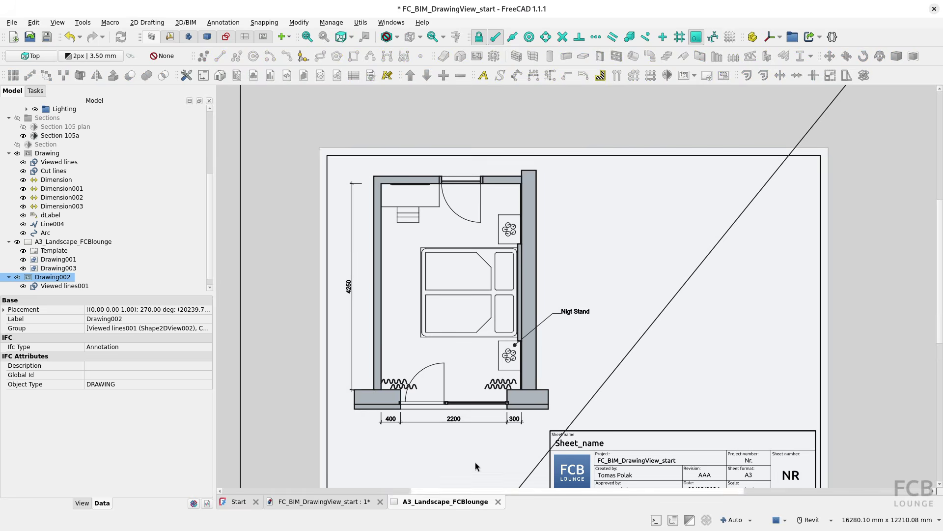
Step: Set the scale of the Drawing003 page view to the expression 1/25
scroll(169, 273, down, 1)
click(122, 259)
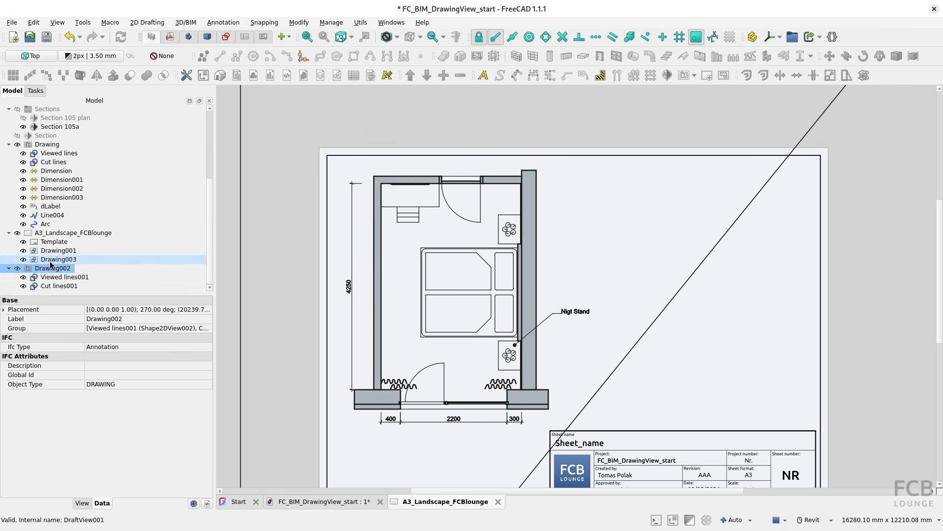
click(138, 357)
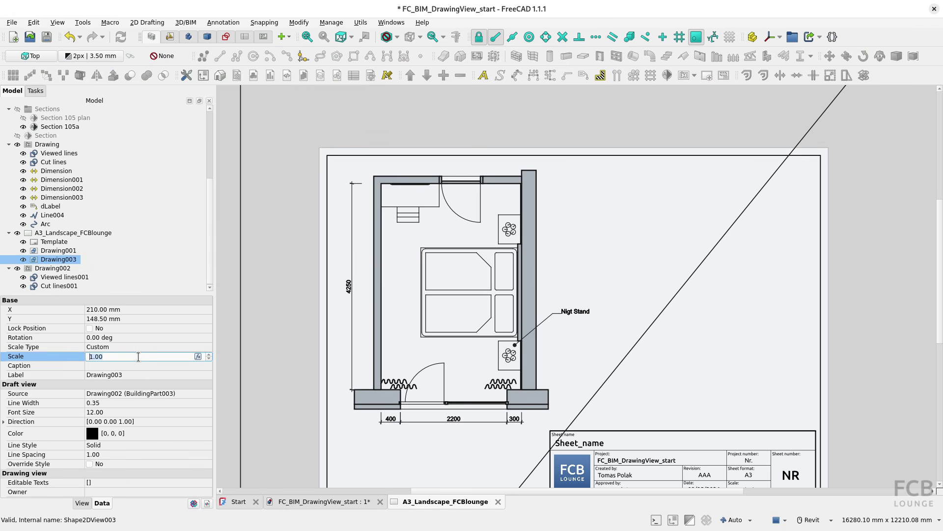
click(198, 357)
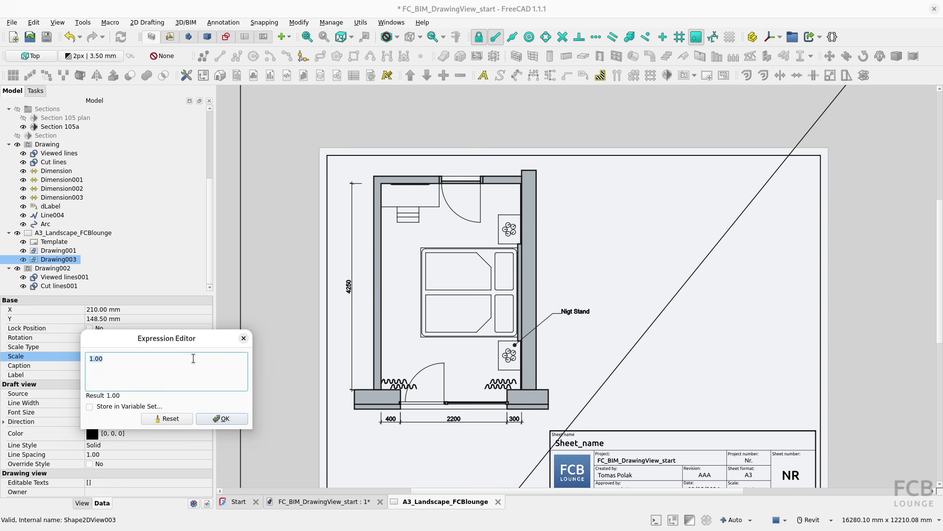
text(1/25)
click(216, 418)
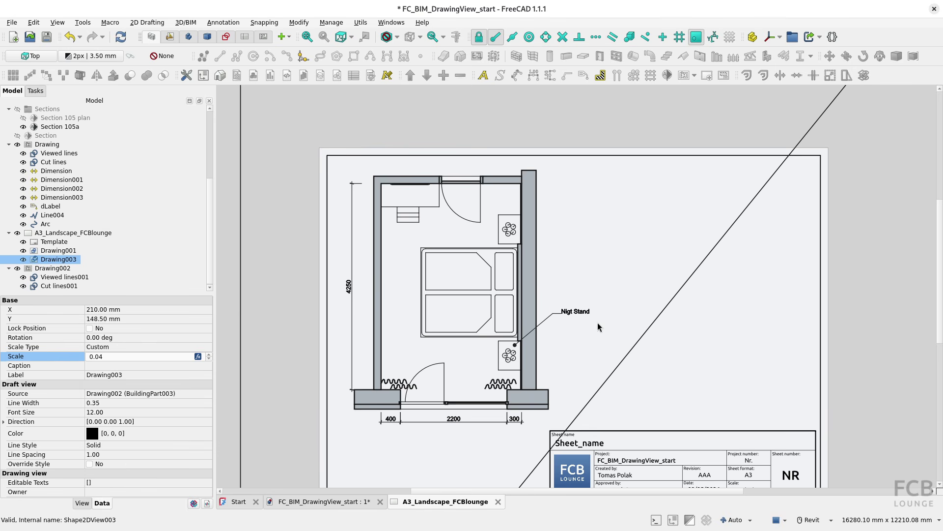
Step: Recompute the document and place the section view on the sheet to the right of the floor plan, above the title block
scroll(599, 322, down, 2)
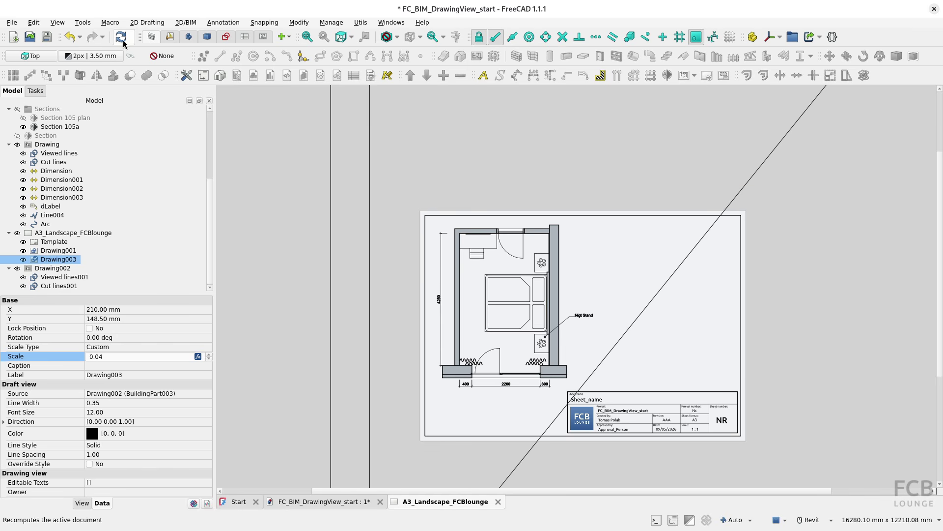
click(120, 37)
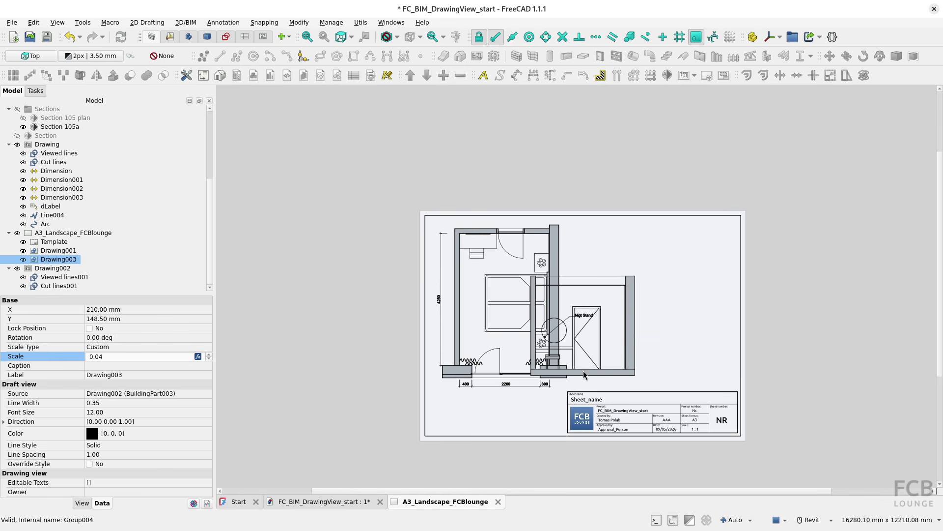
drag(584, 372, 666, 352)
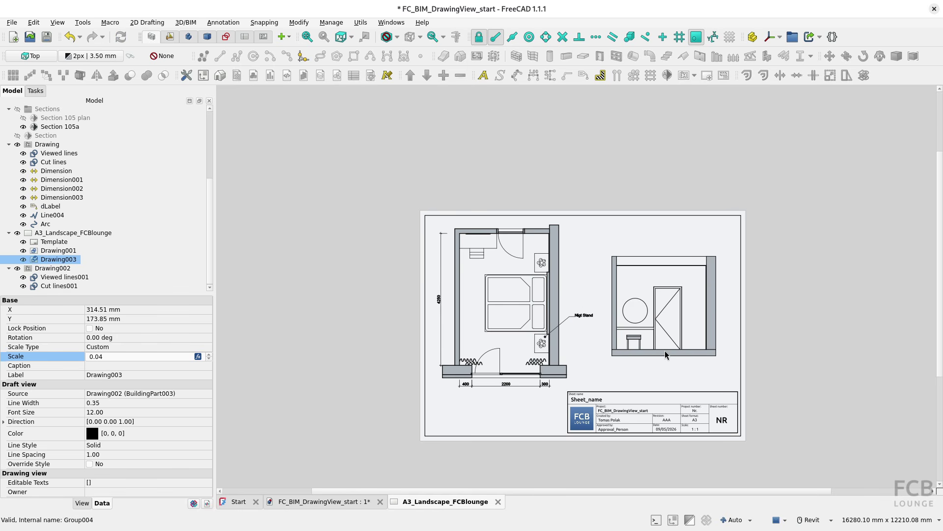
Step: Return to the model and examine the room beside both 2D drawings, the 2D Drawing command and the Drawing002 container
click(353, 504)
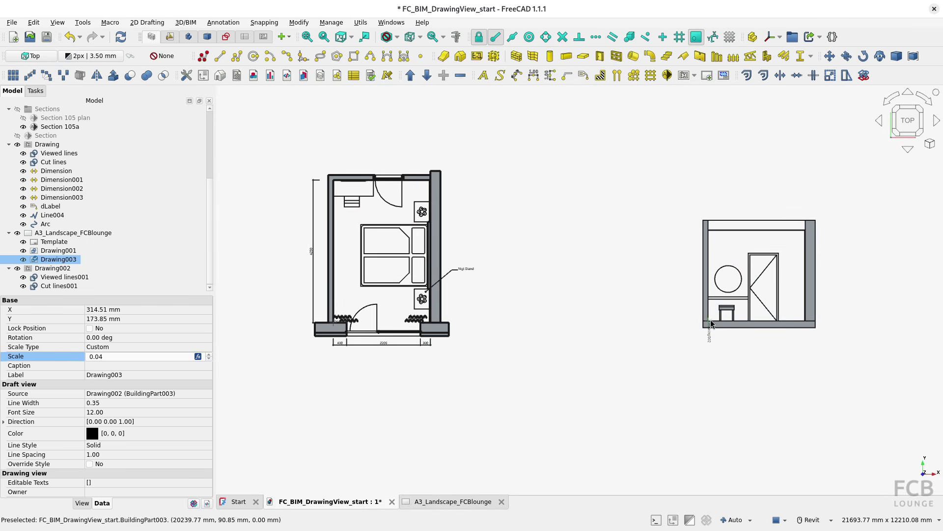
scroll(711, 325, down, 3)
shift+middle_drag(609, 364, 712, 256)
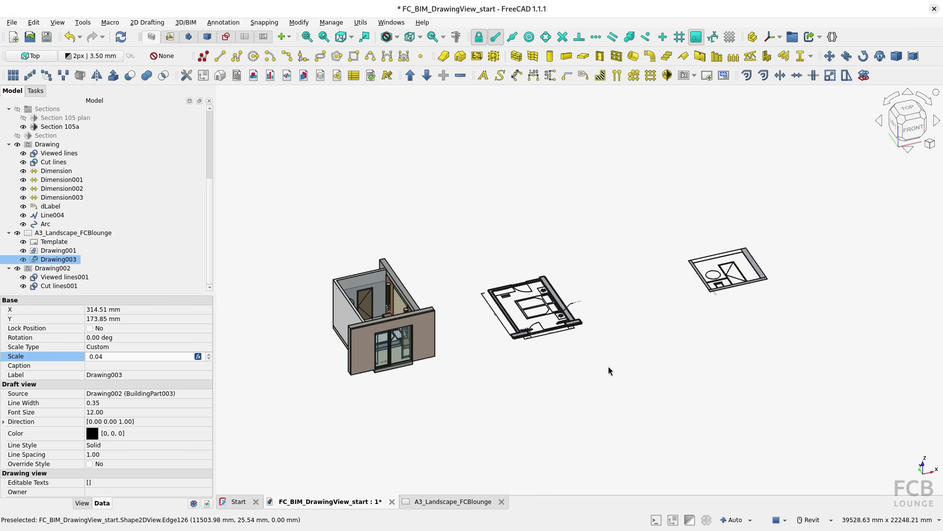
scroll(610, 371, up, 2)
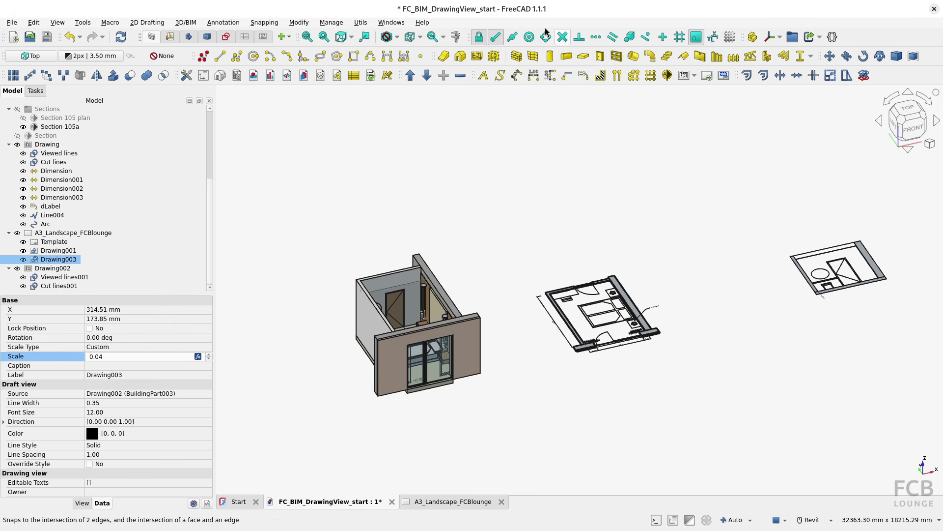
click(694, 77)
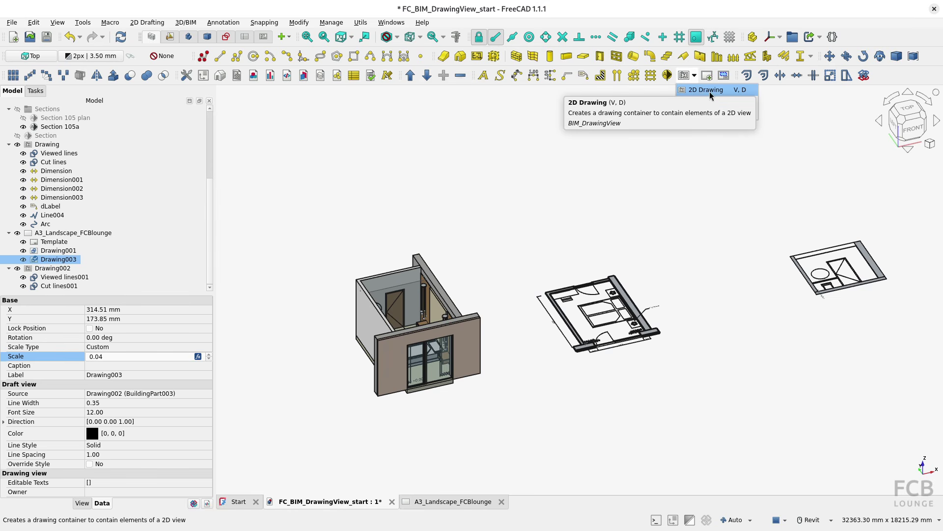
click(664, 231)
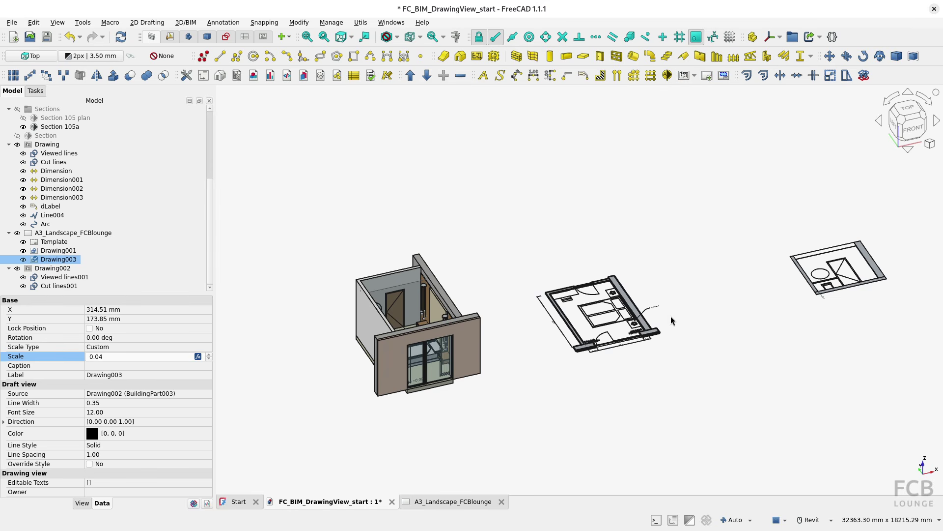
click(45, 269)
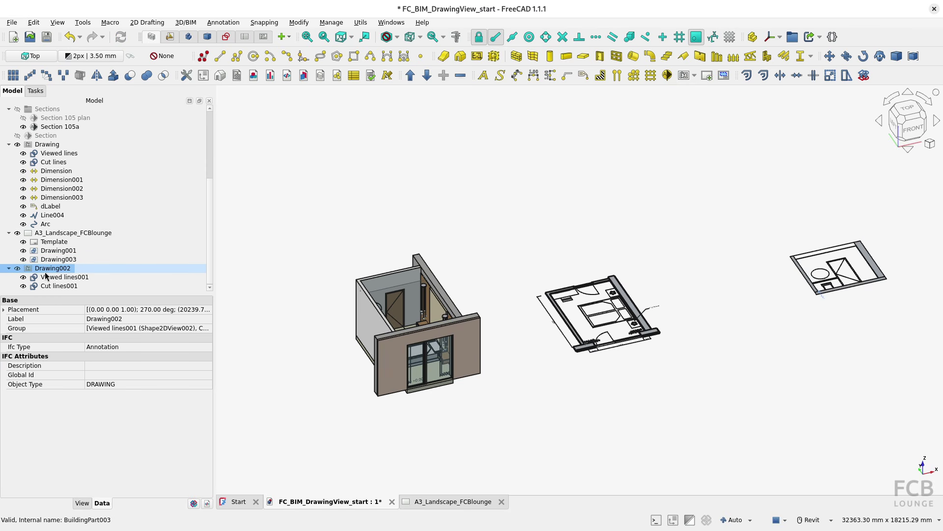
click(546, 369)
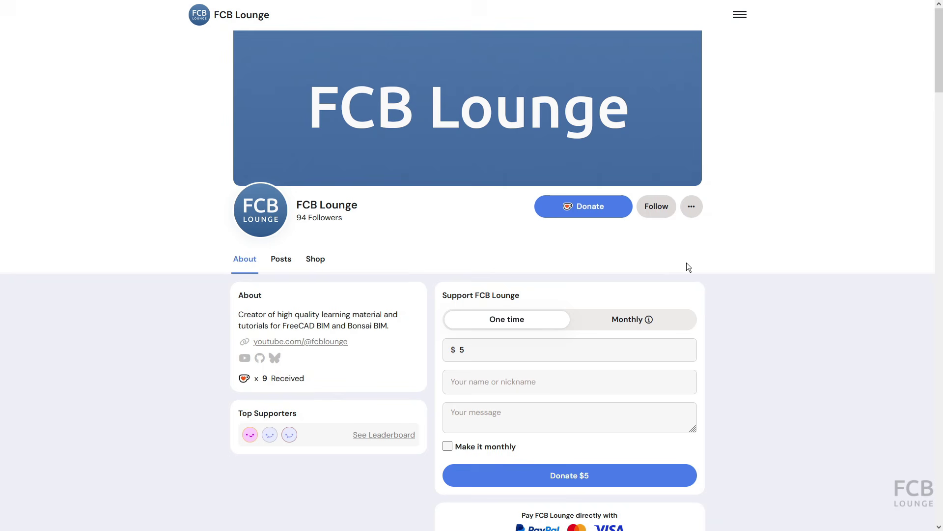
Step: On the FCB Lounge support page, fill in a one-time donation of $10 with a nickname and the message "Thank you!"
click(477, 351)
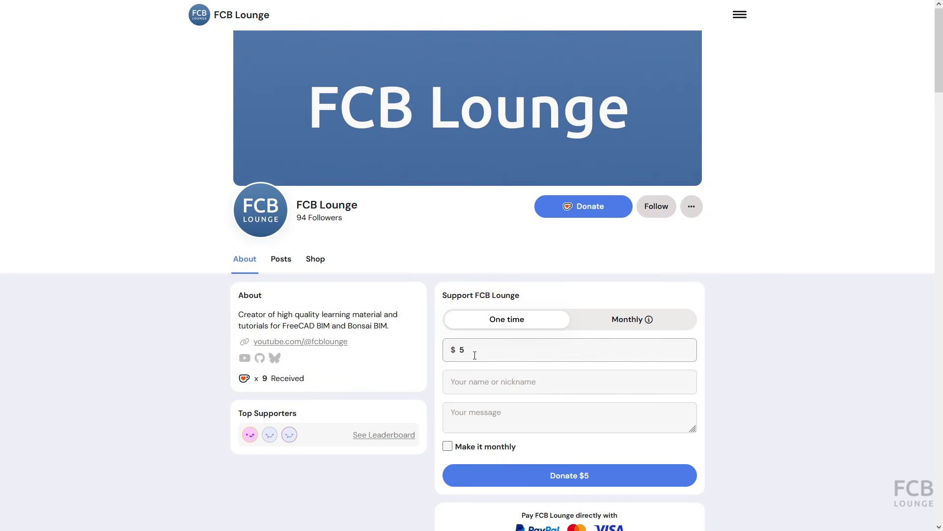
key(BackSpace)
text(10)
click(467, 383)
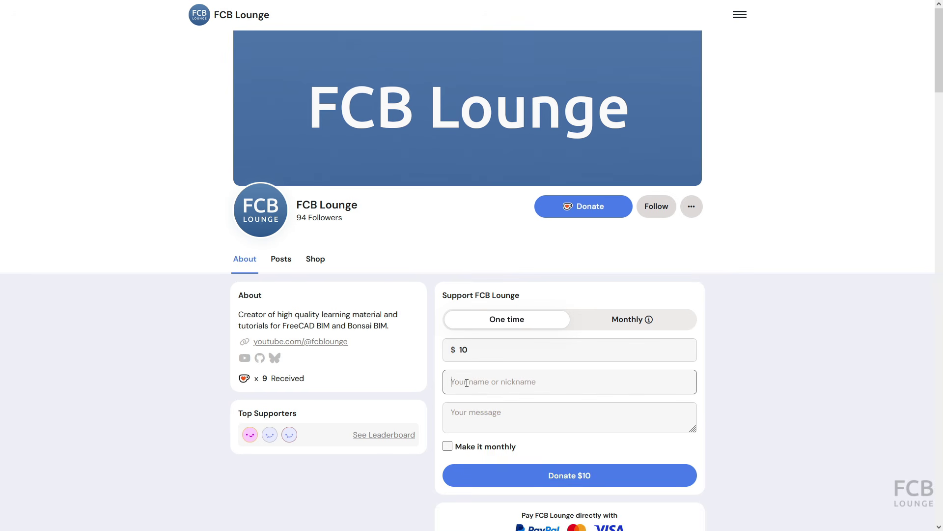
text(Nick)
click(495, 423)
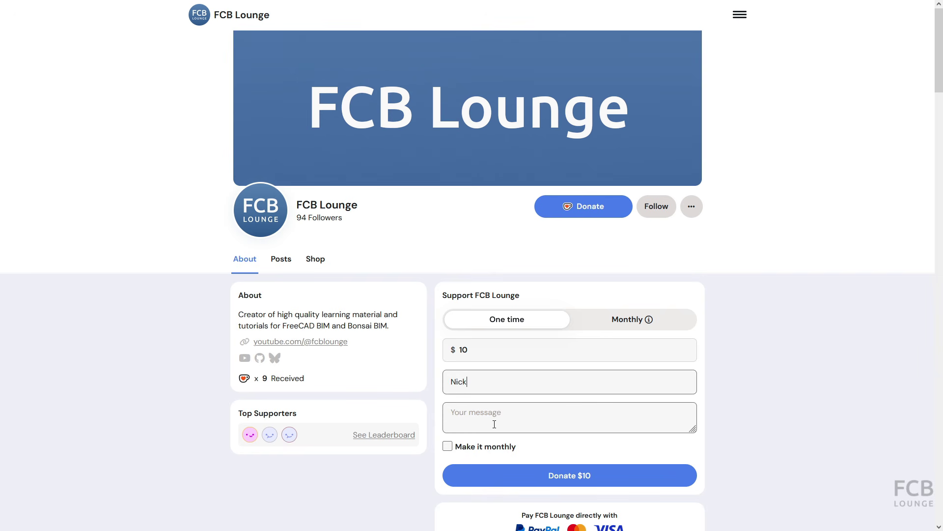
text(Thank )
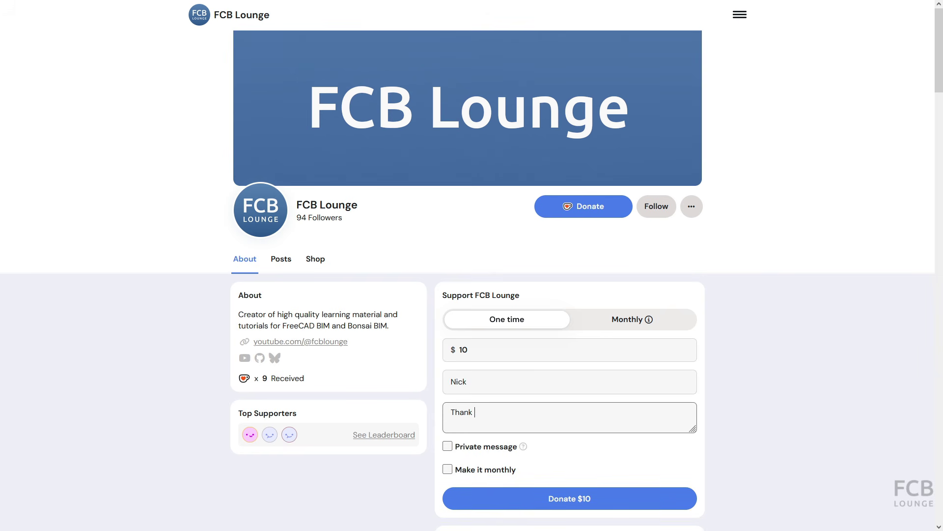
text(you!)
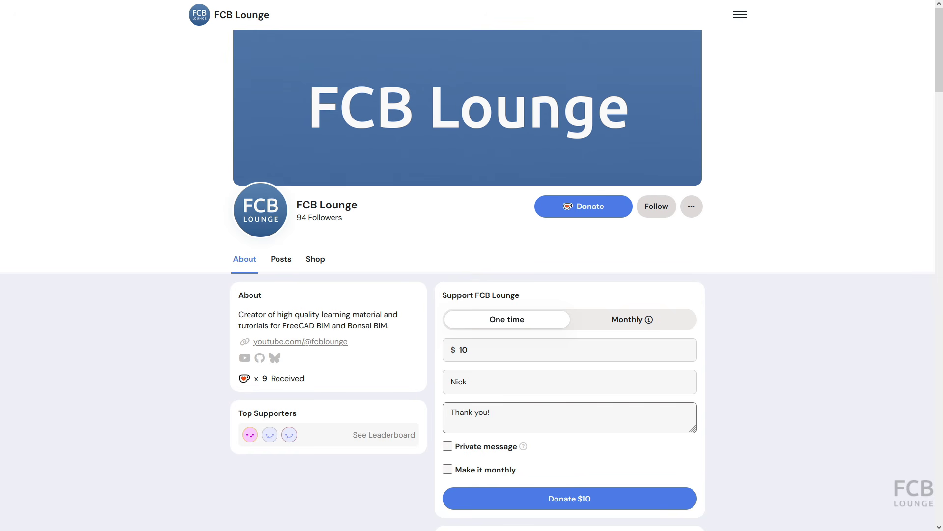